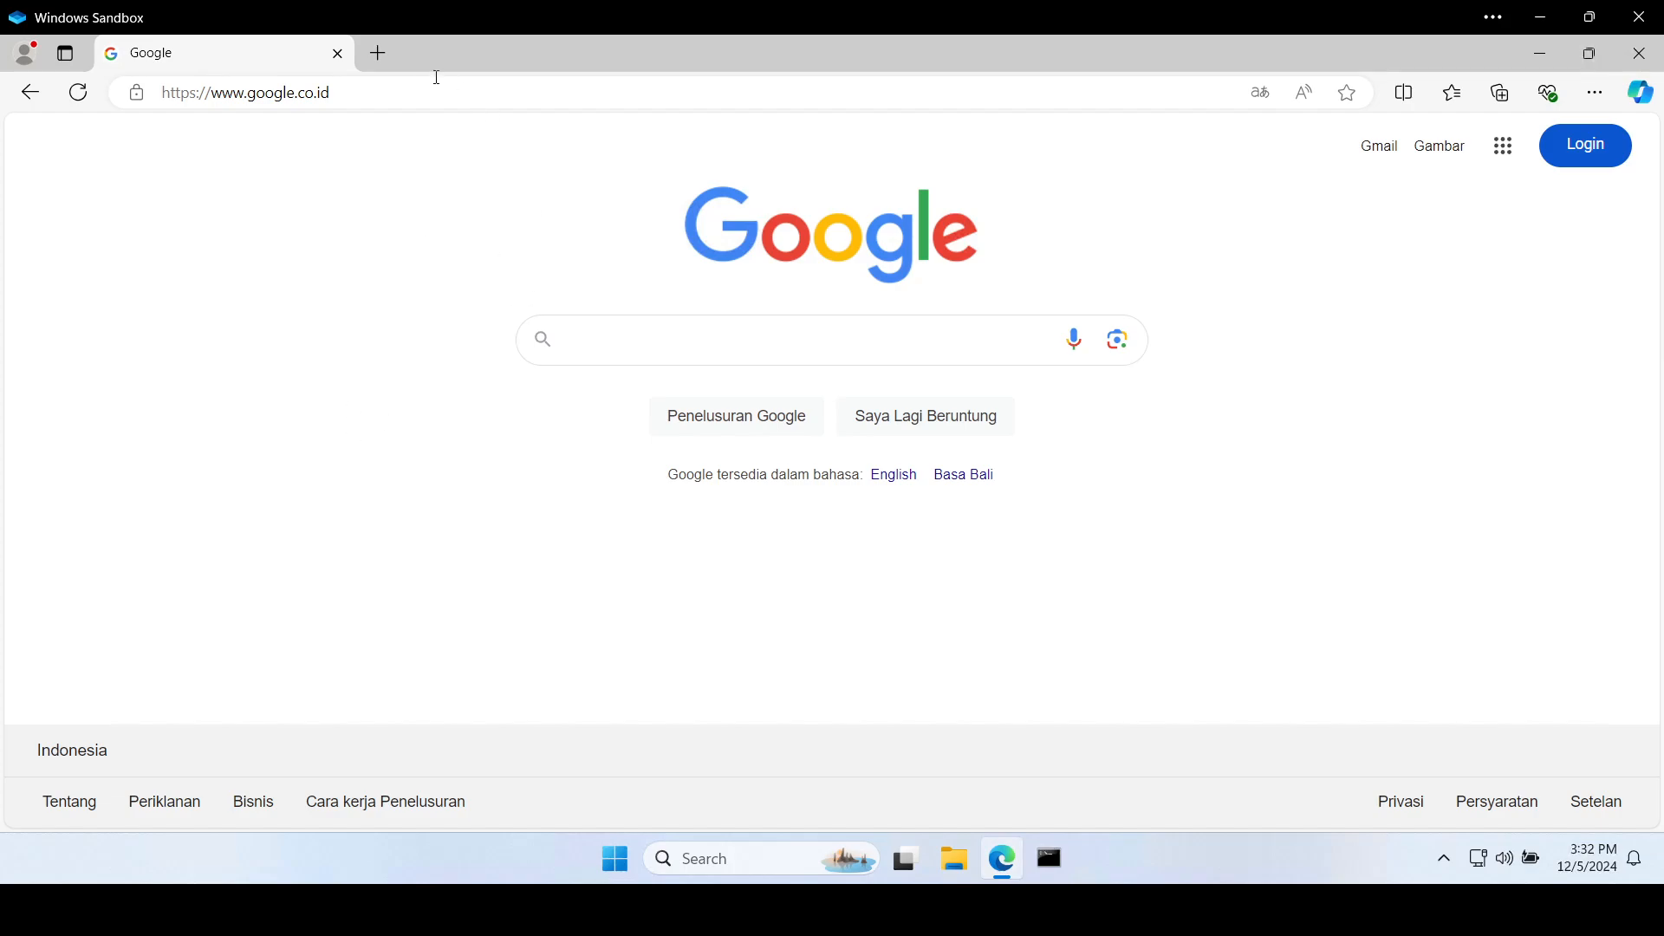
- Search Google for "streamlit" and open the official Streamlit website from the results
click(382, 83)
click(579, 325)
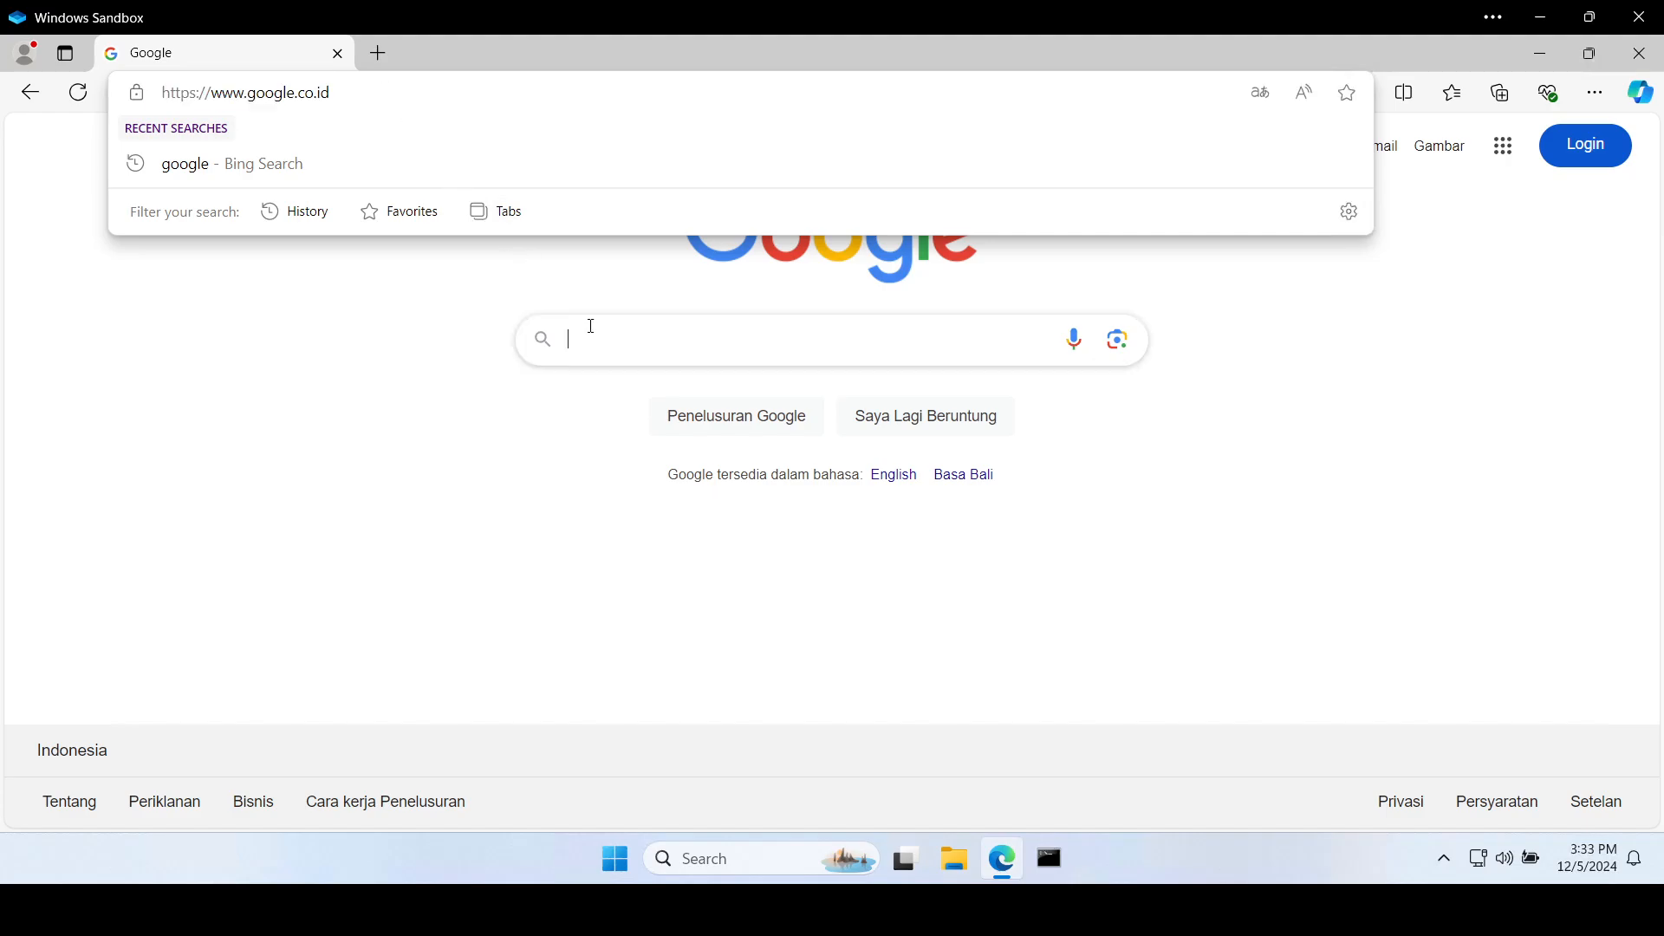
text(streamlit)
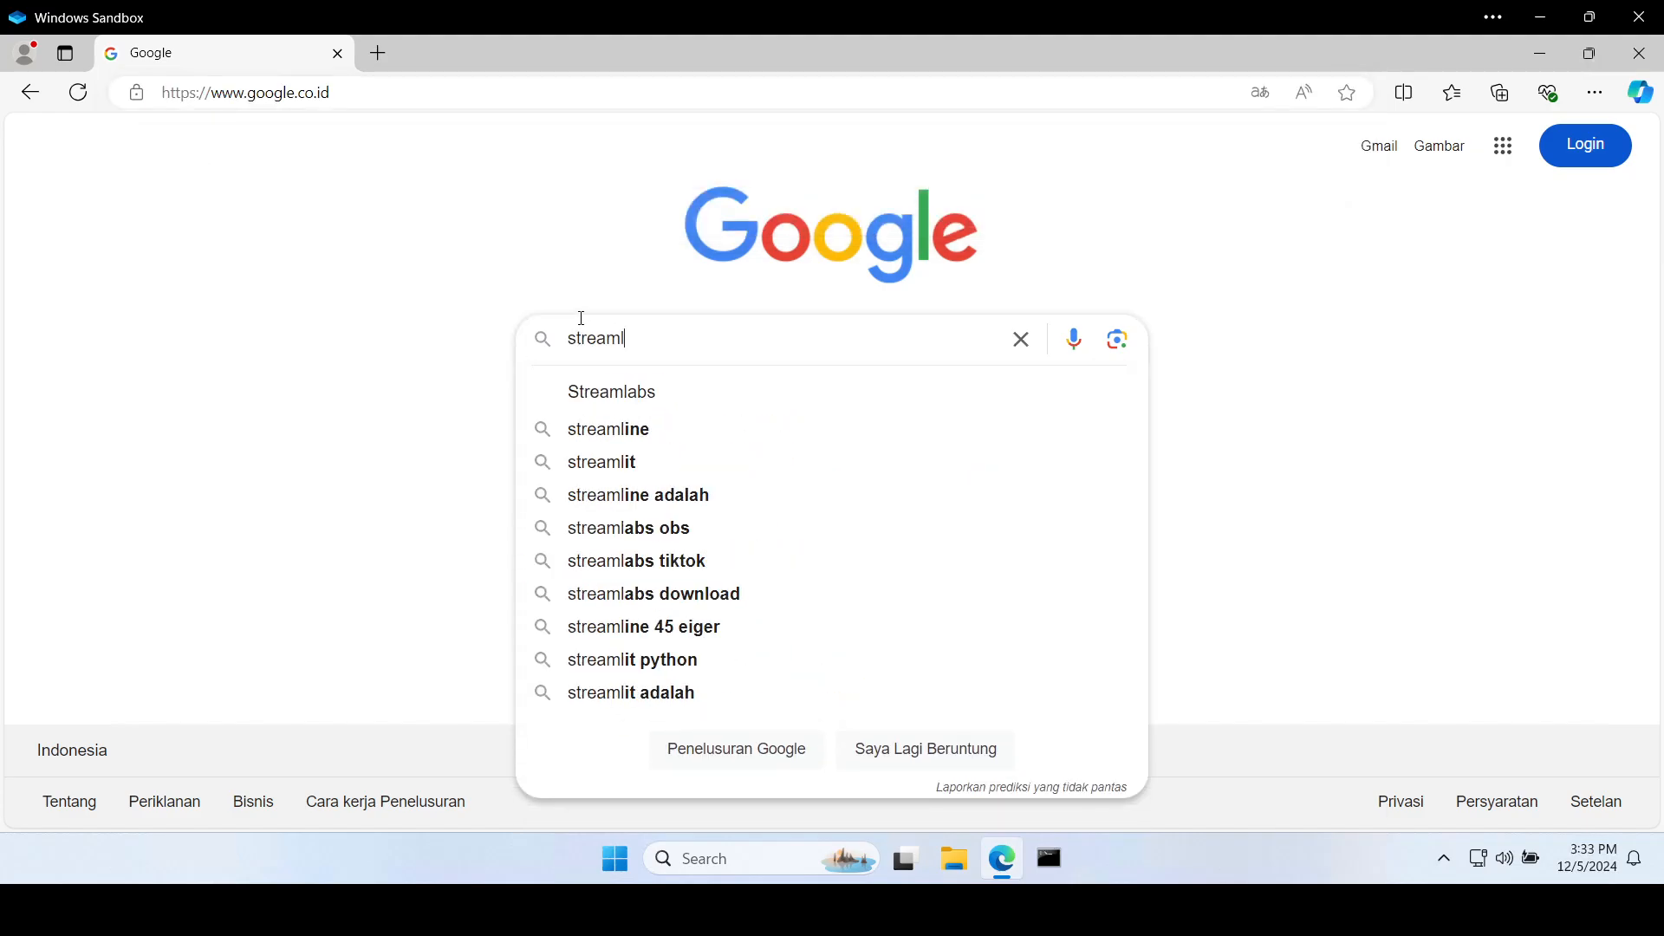
key(Return)
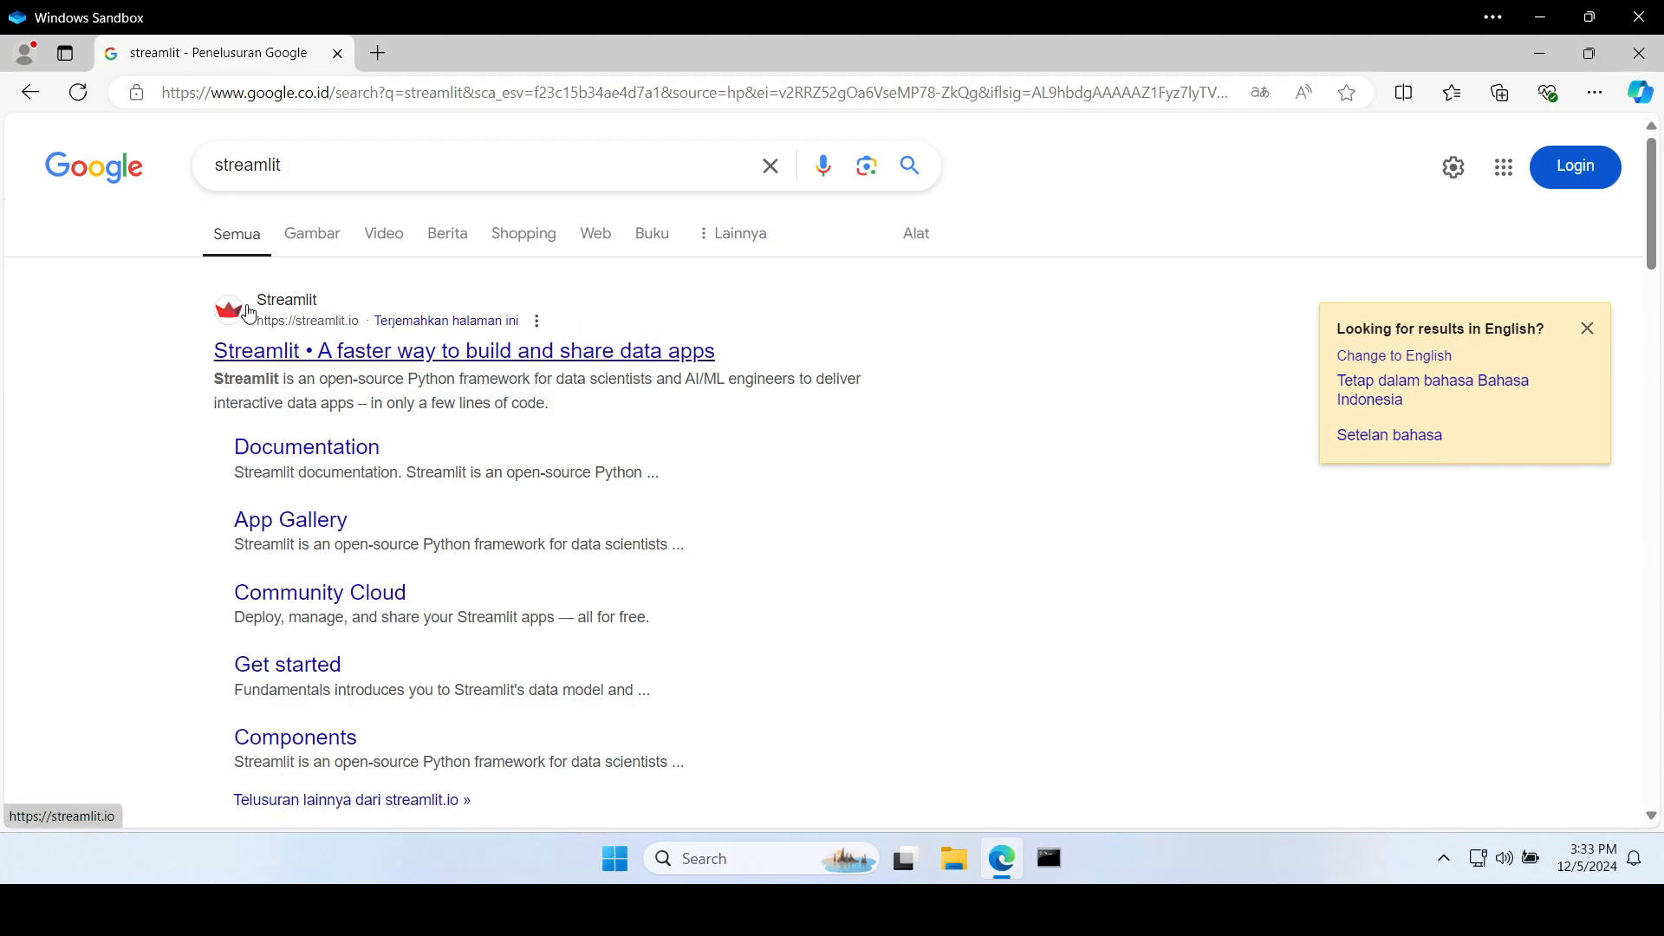
click(232, 366)
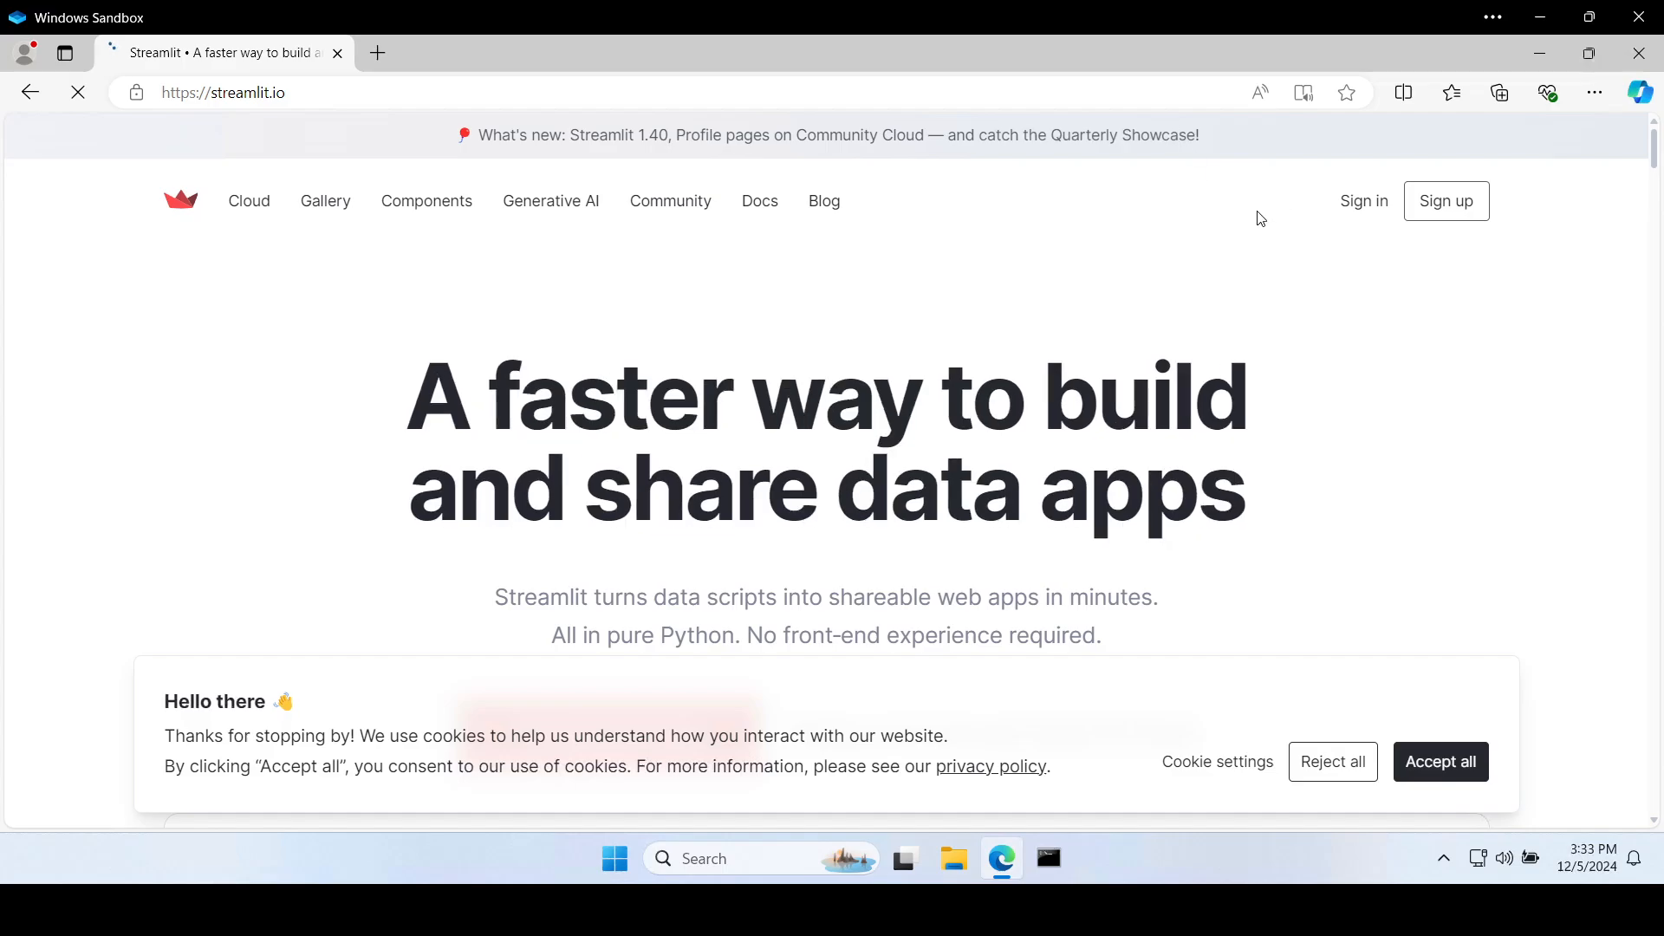
- Accept all cookies on the Streamlit site, open its Docs, and look over the documentation home page's sections
click(1441, 775)
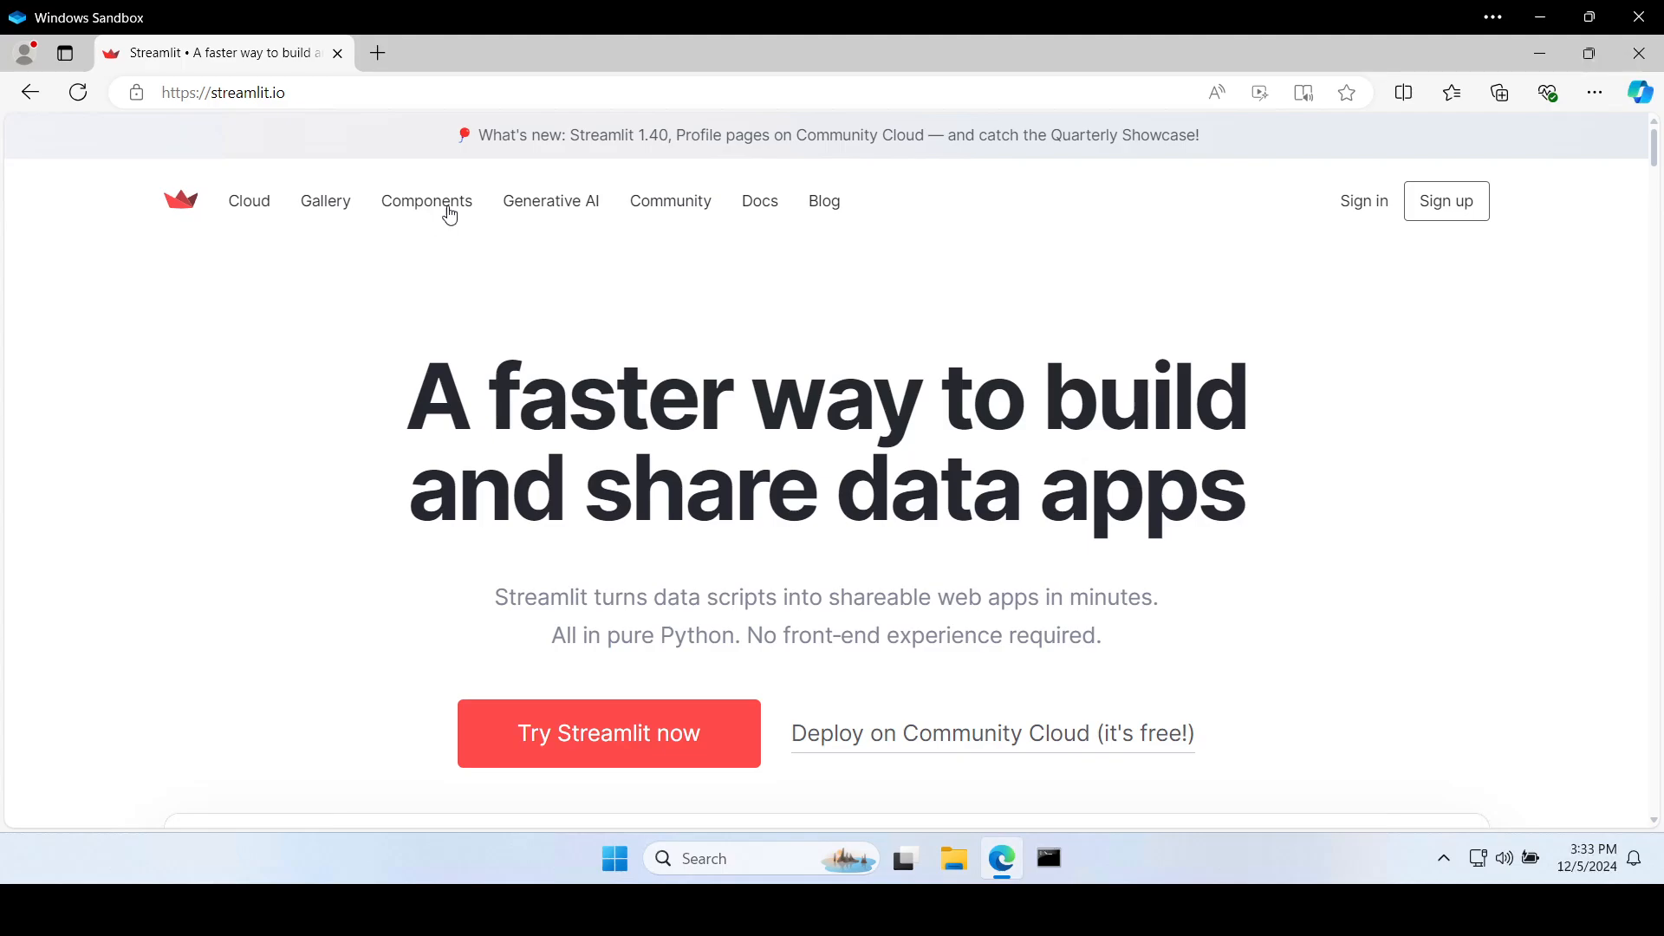
click(763, 208)
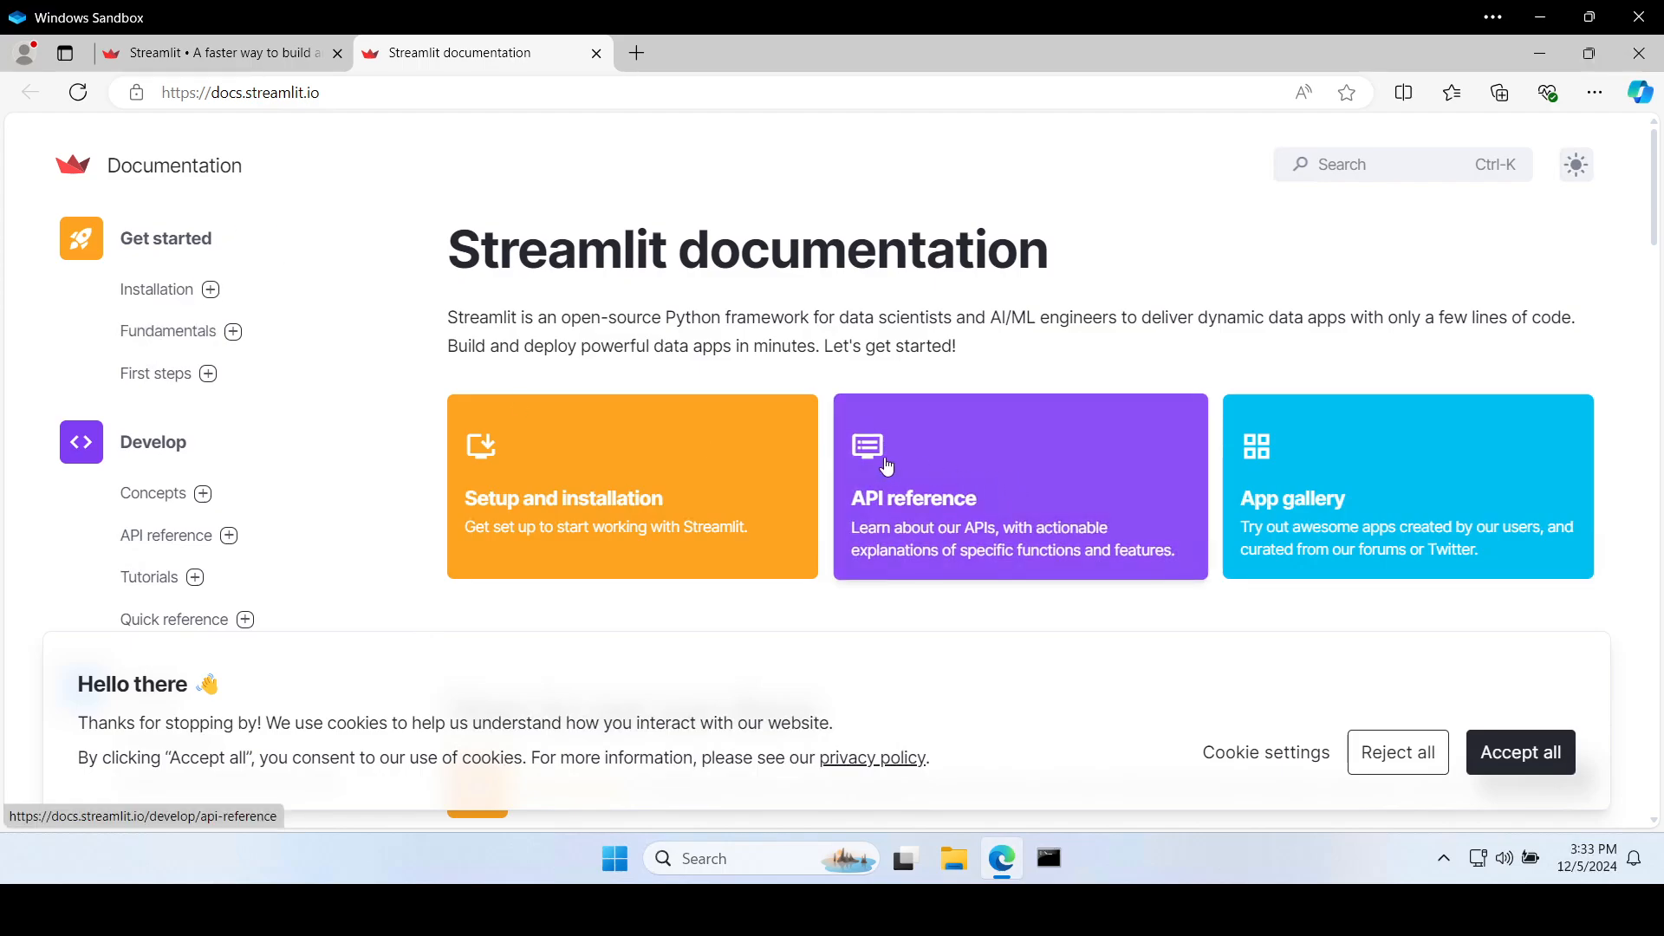
scroll(854, 448, down, 3)
scroll(840, 452, up, 2)
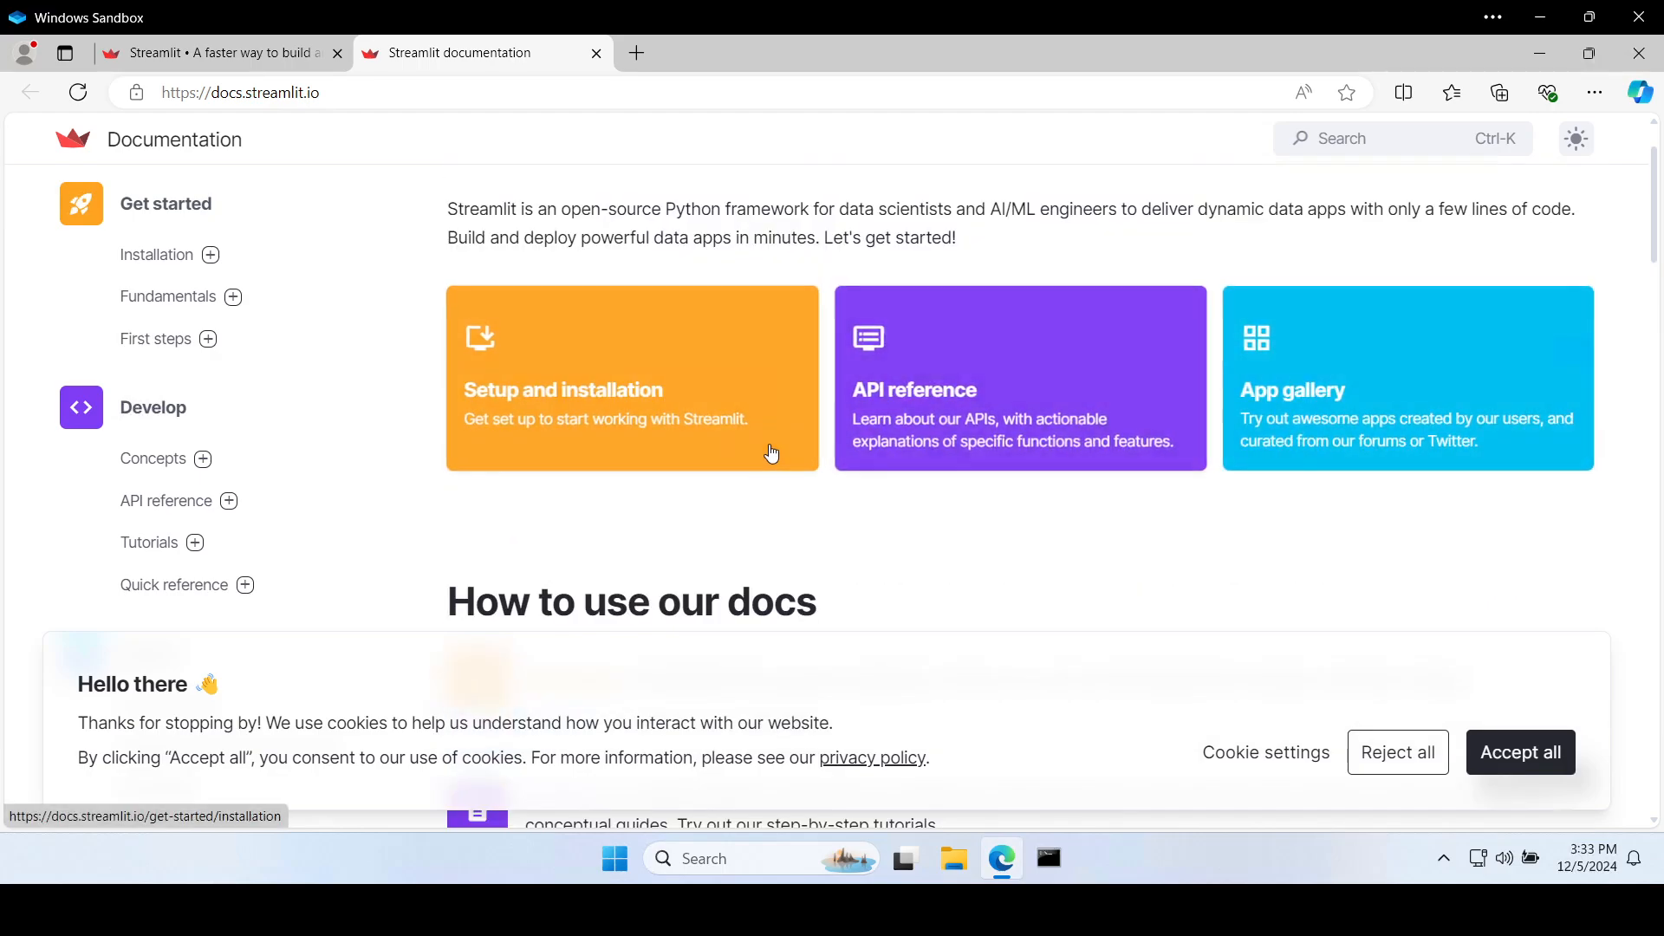
scroll(768, 459, down, 4)
scroll(764, 469, down, 5)
scroll(754, 471, up, 10)
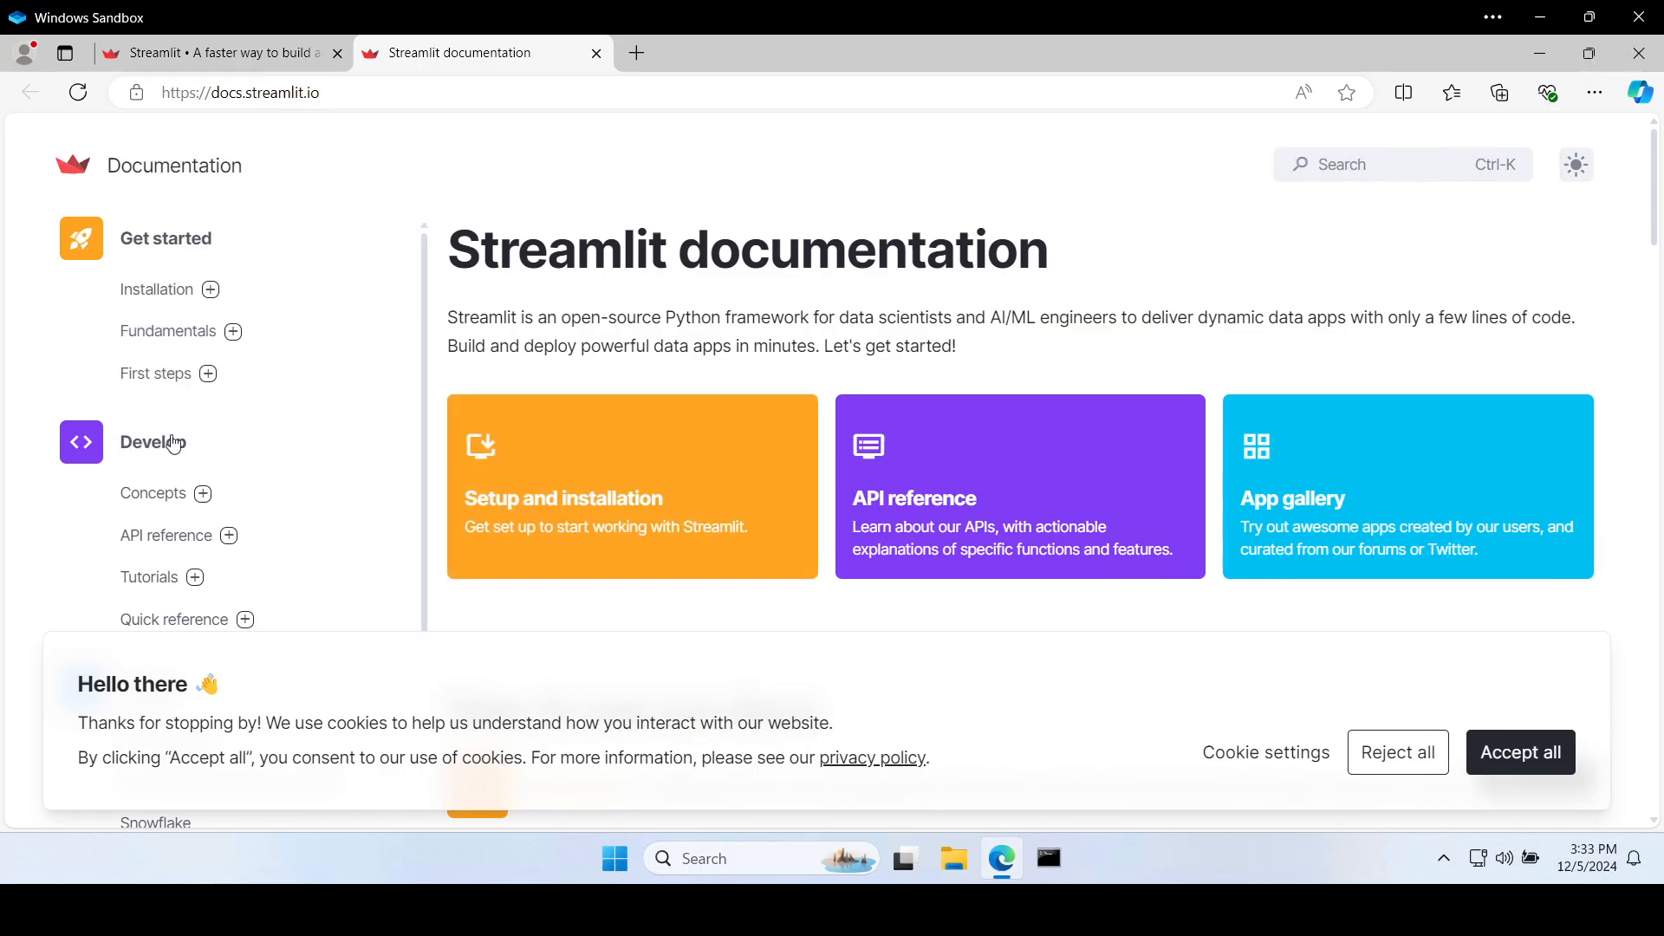
scroll(248, 449, down, 3)
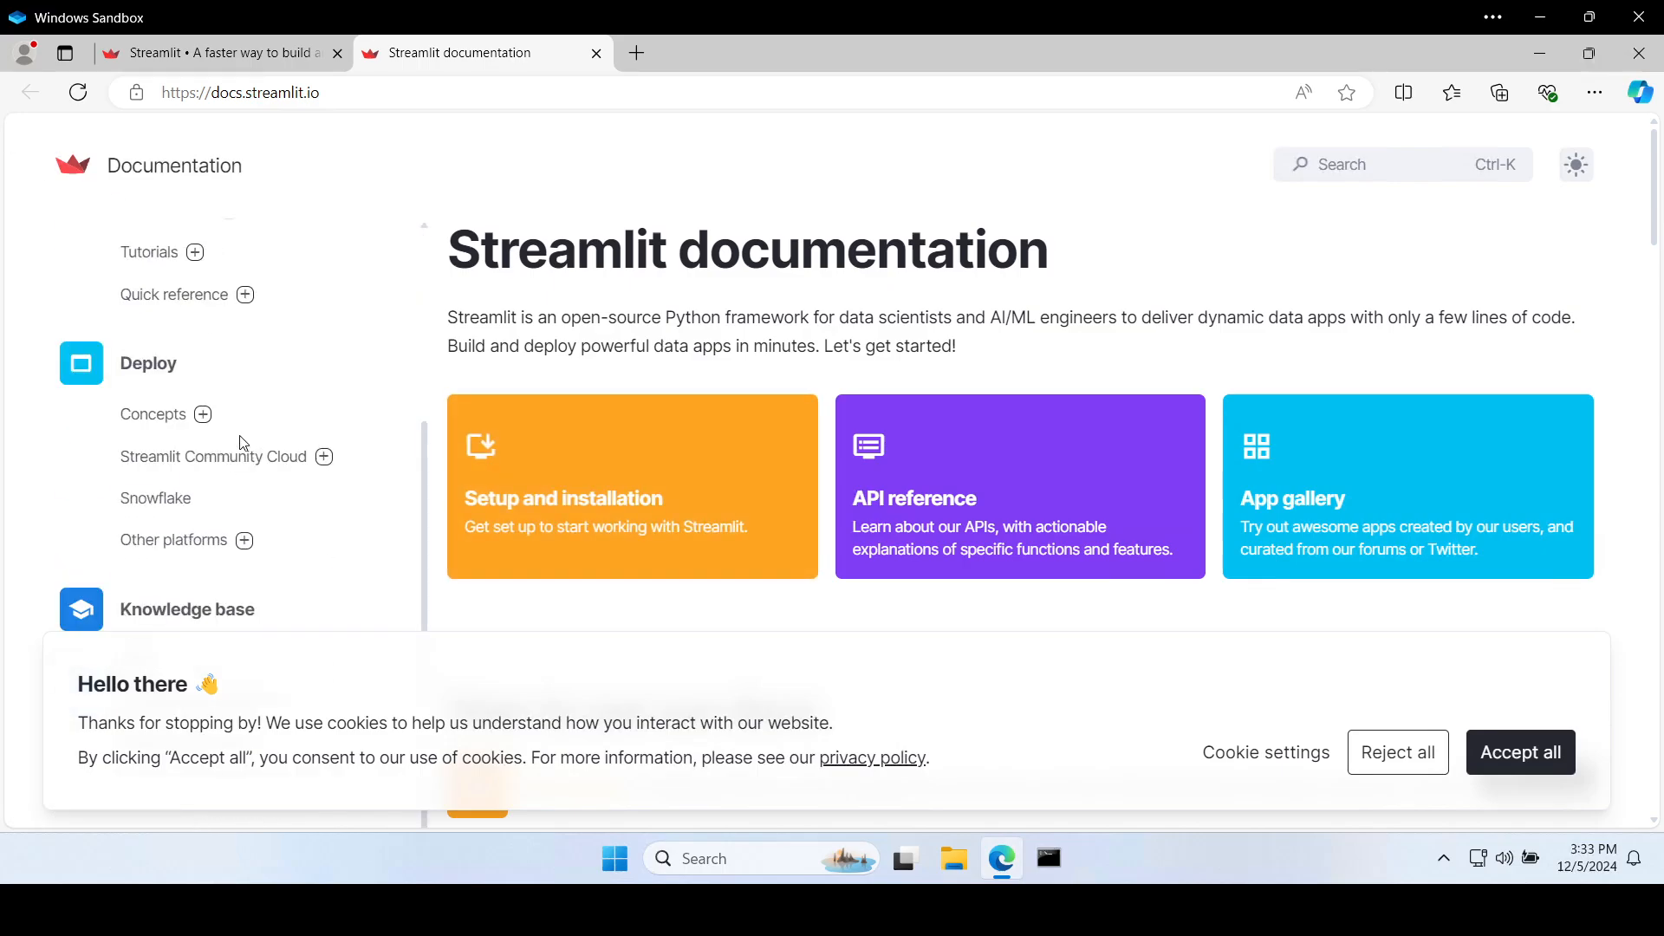
scroll(217, 468, up, 3)
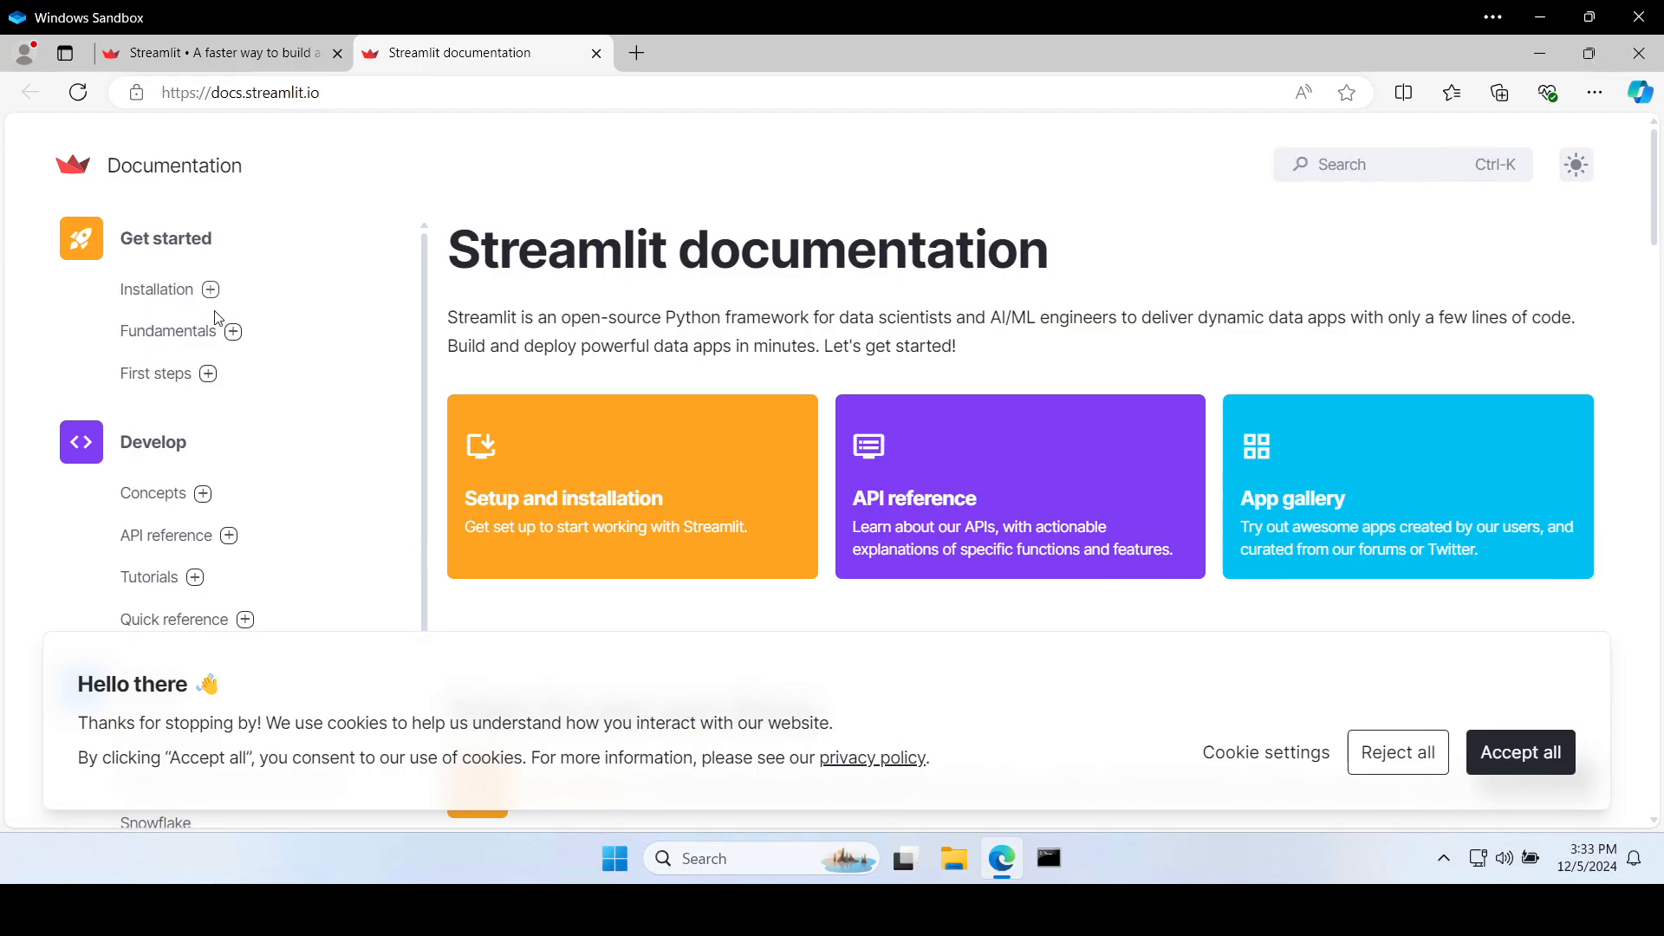
- Open the Installation page of the documentation, look through it, and go to its "Use command line" guide
click(149, 289)
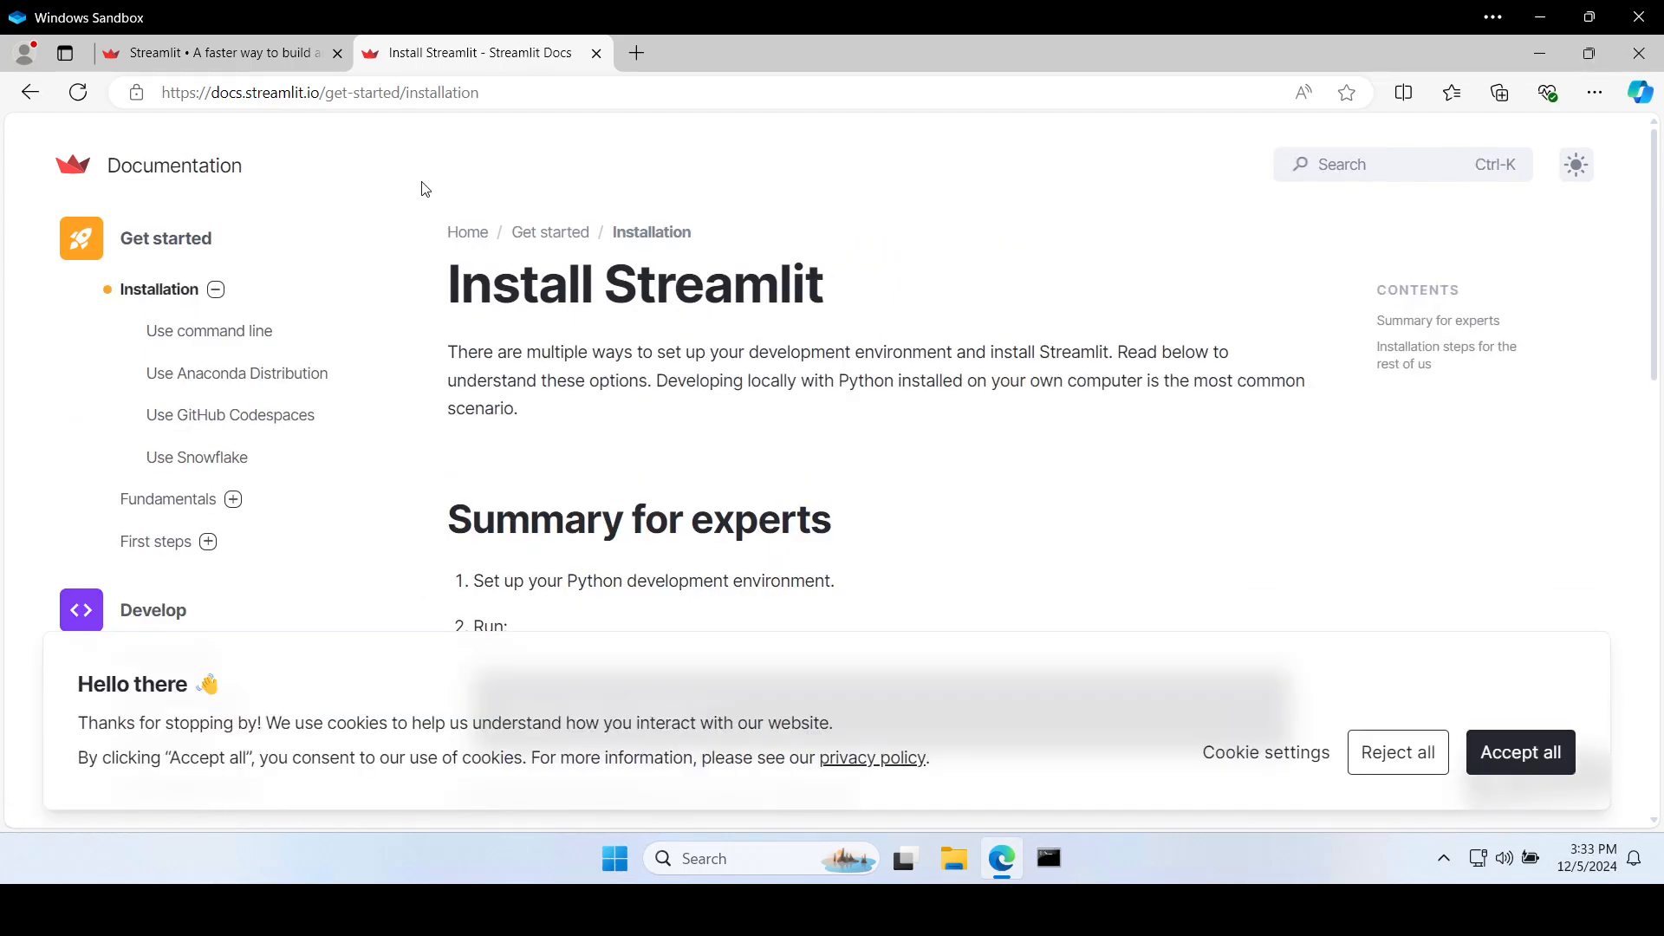
scroll(637, 338, down, 2)
scroll(676, 331, up, 2)
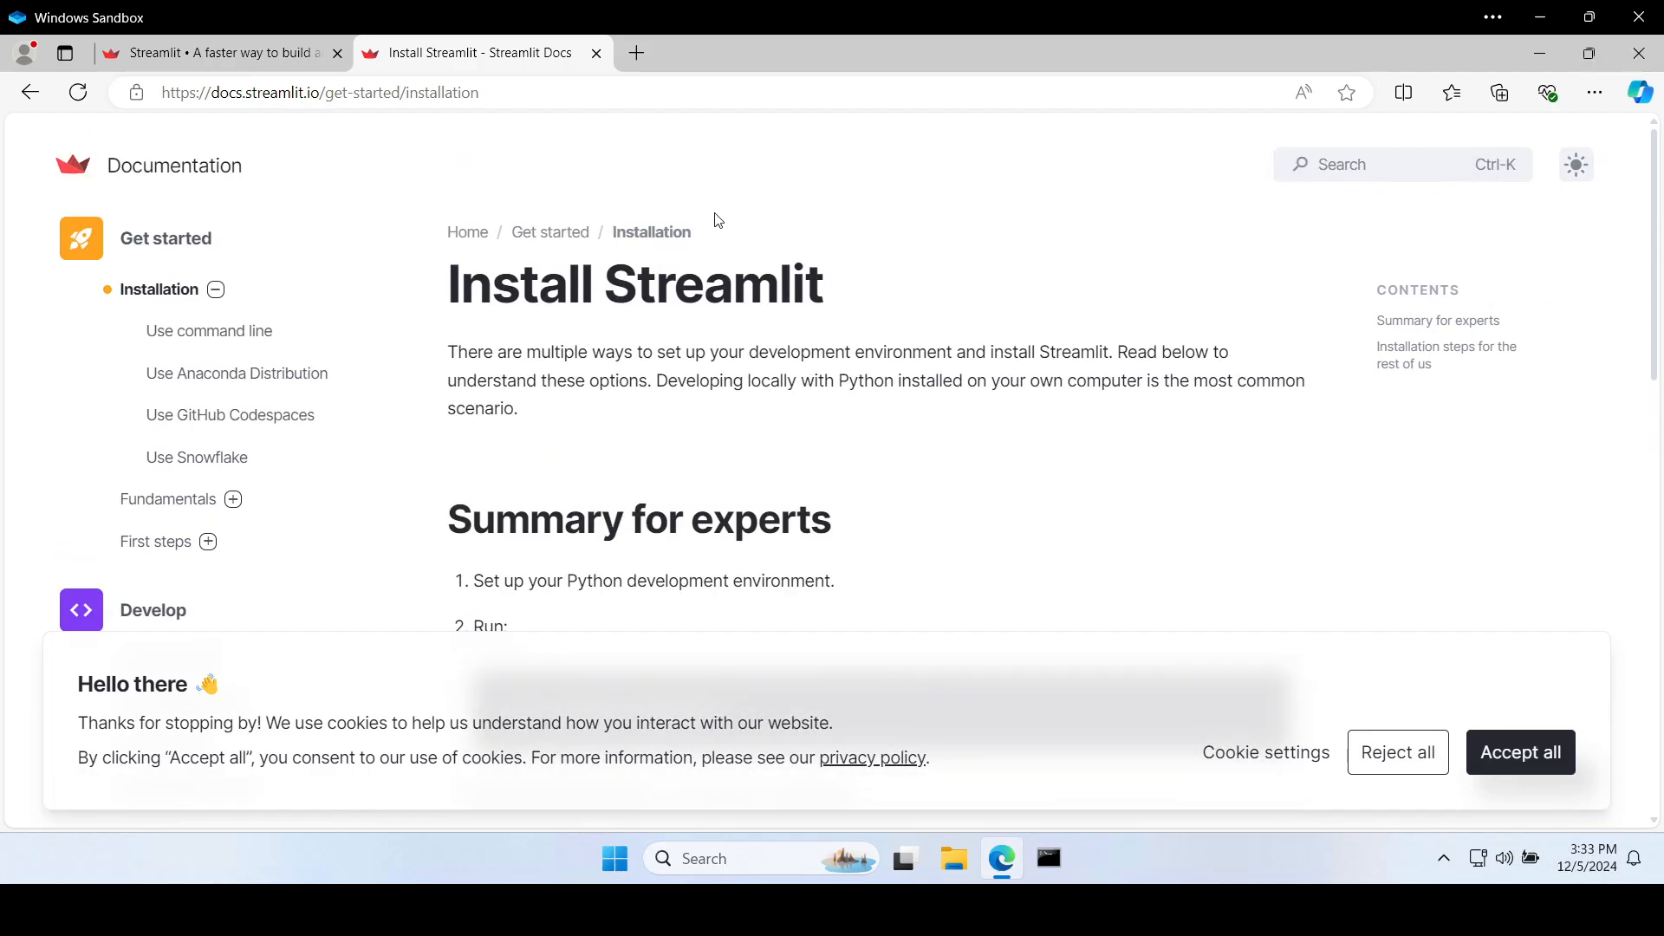
scroll(482, 277, down, 7)
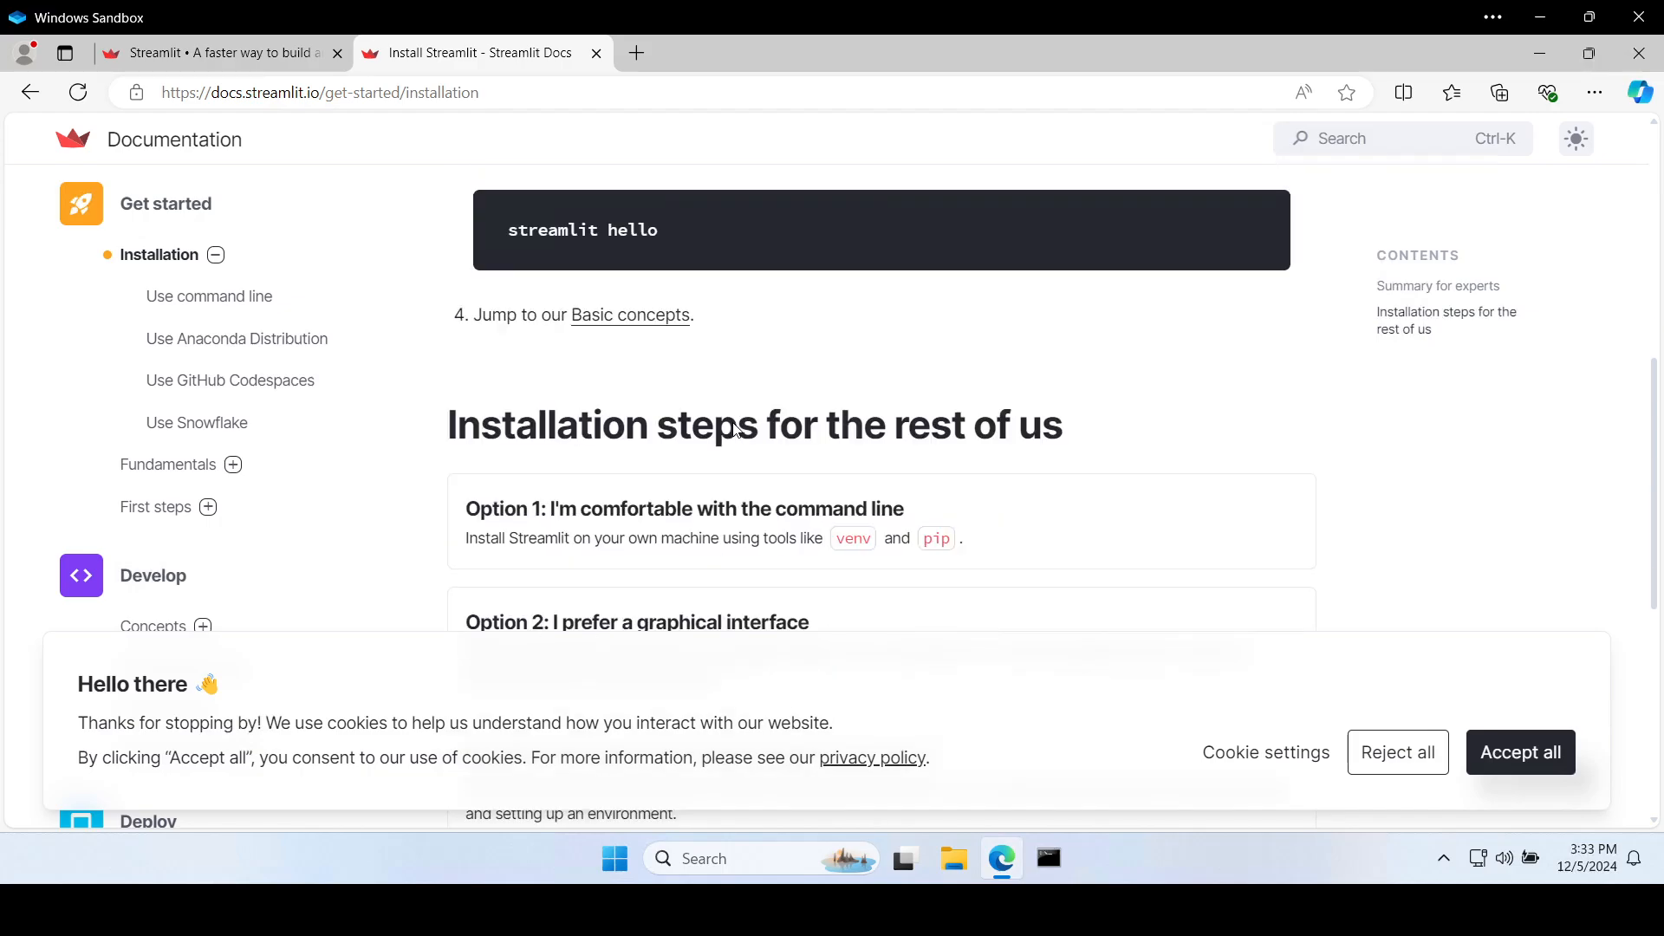
scroll(726, 425, up, 7)
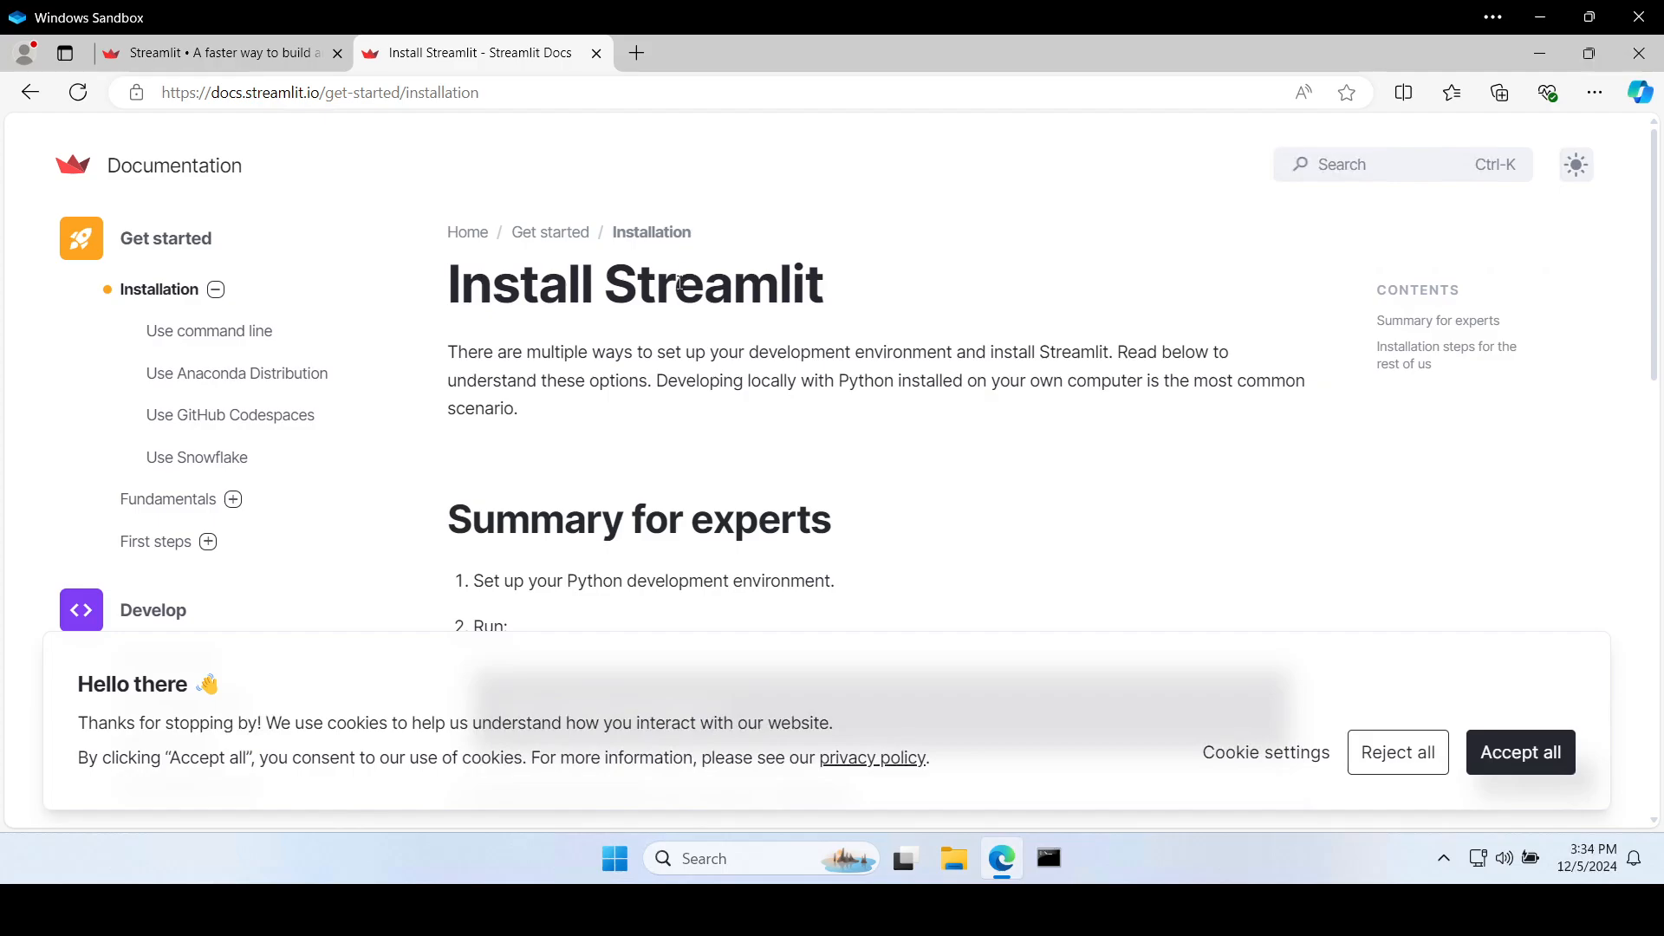
click(253, 339)
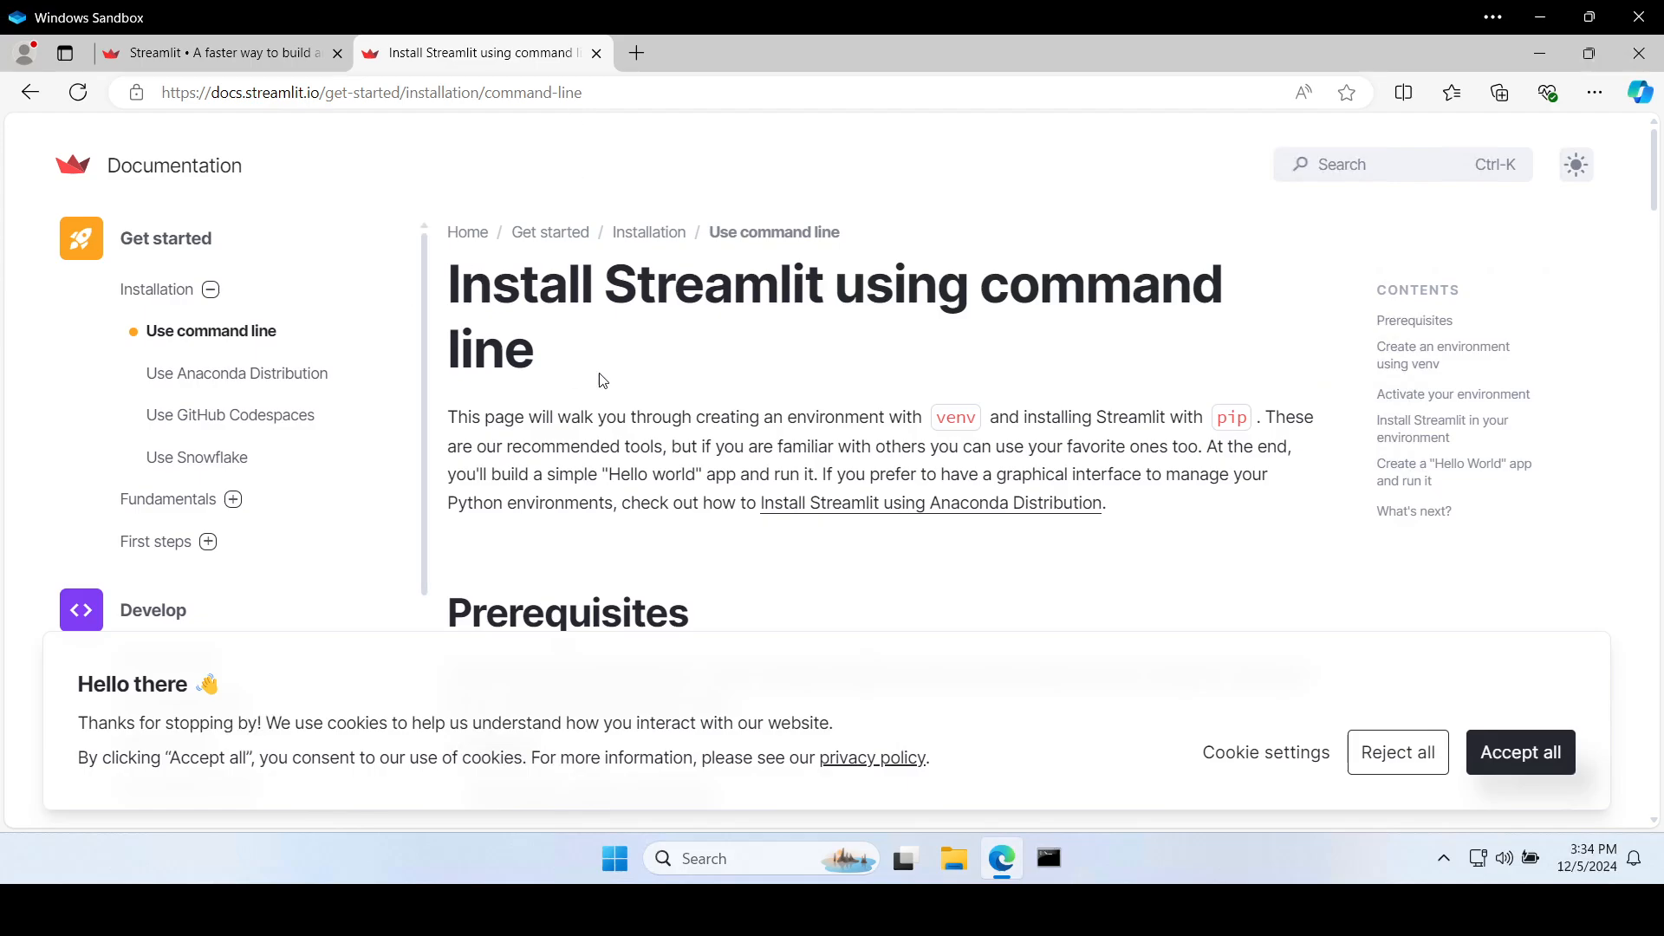
- Accept all cookies on the Streamlit documentation site
scroll(1326, 601, down, 2)
scroll(1178, 437, up, 2)
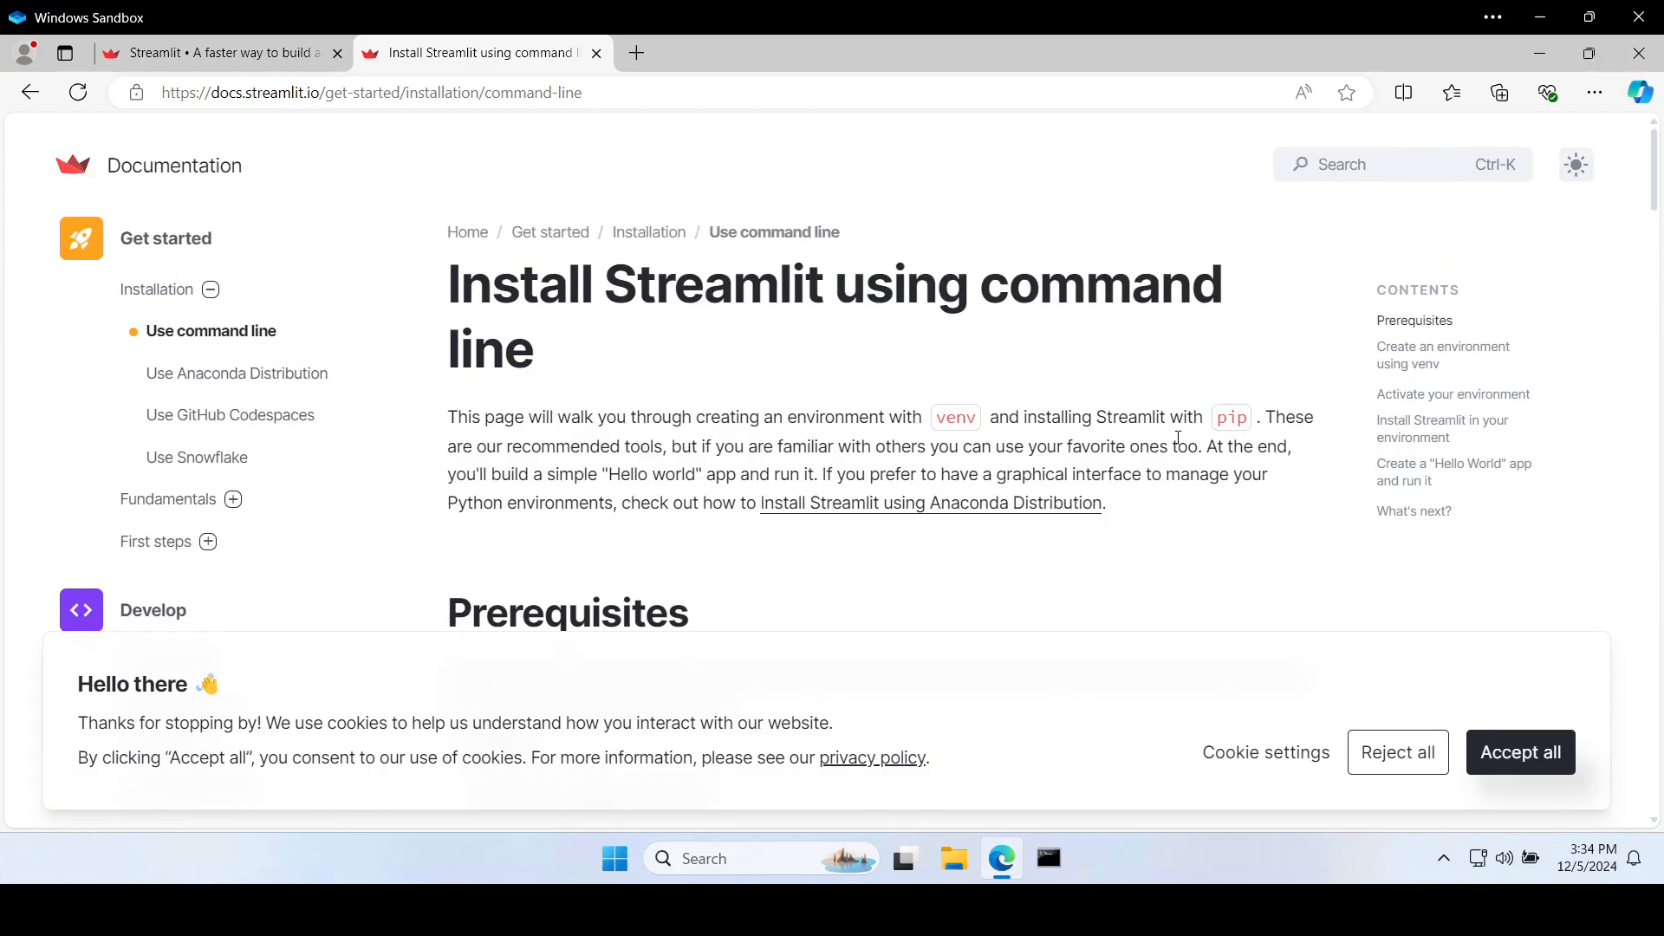
click(1520, 753)
- Read the Prerequisites of the command line guide, highlighting the supported Python version requirement
scroll(613, 458, down, 1)
scroll(614, 457, down, 2)
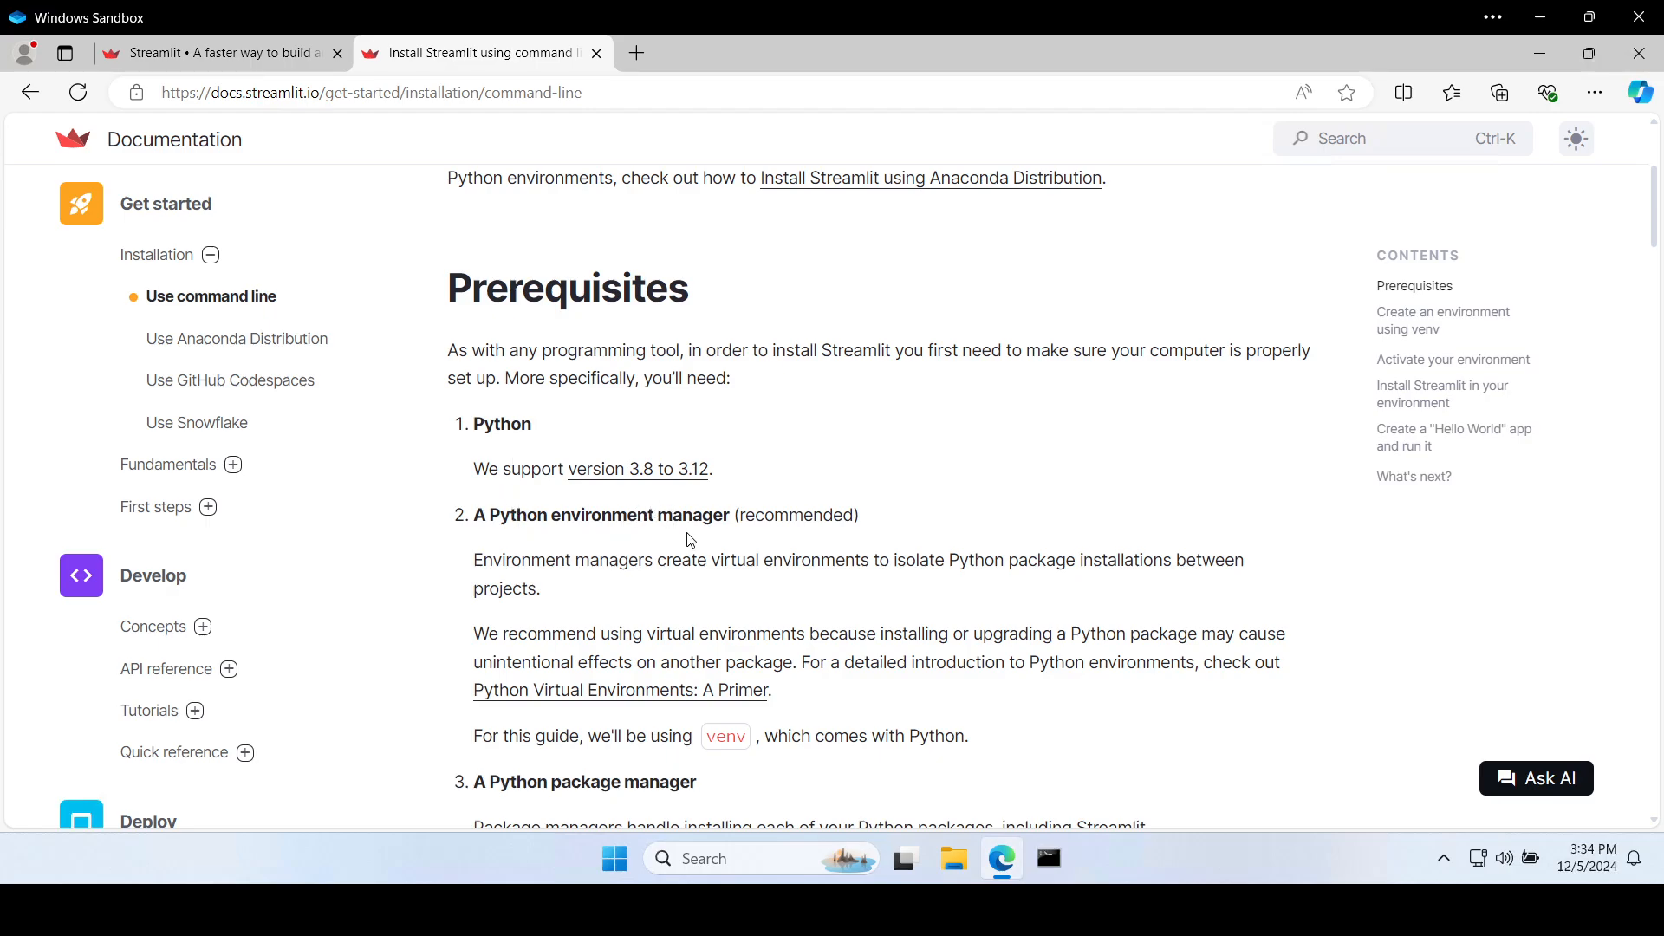
scroll(690, 539, down, 1)
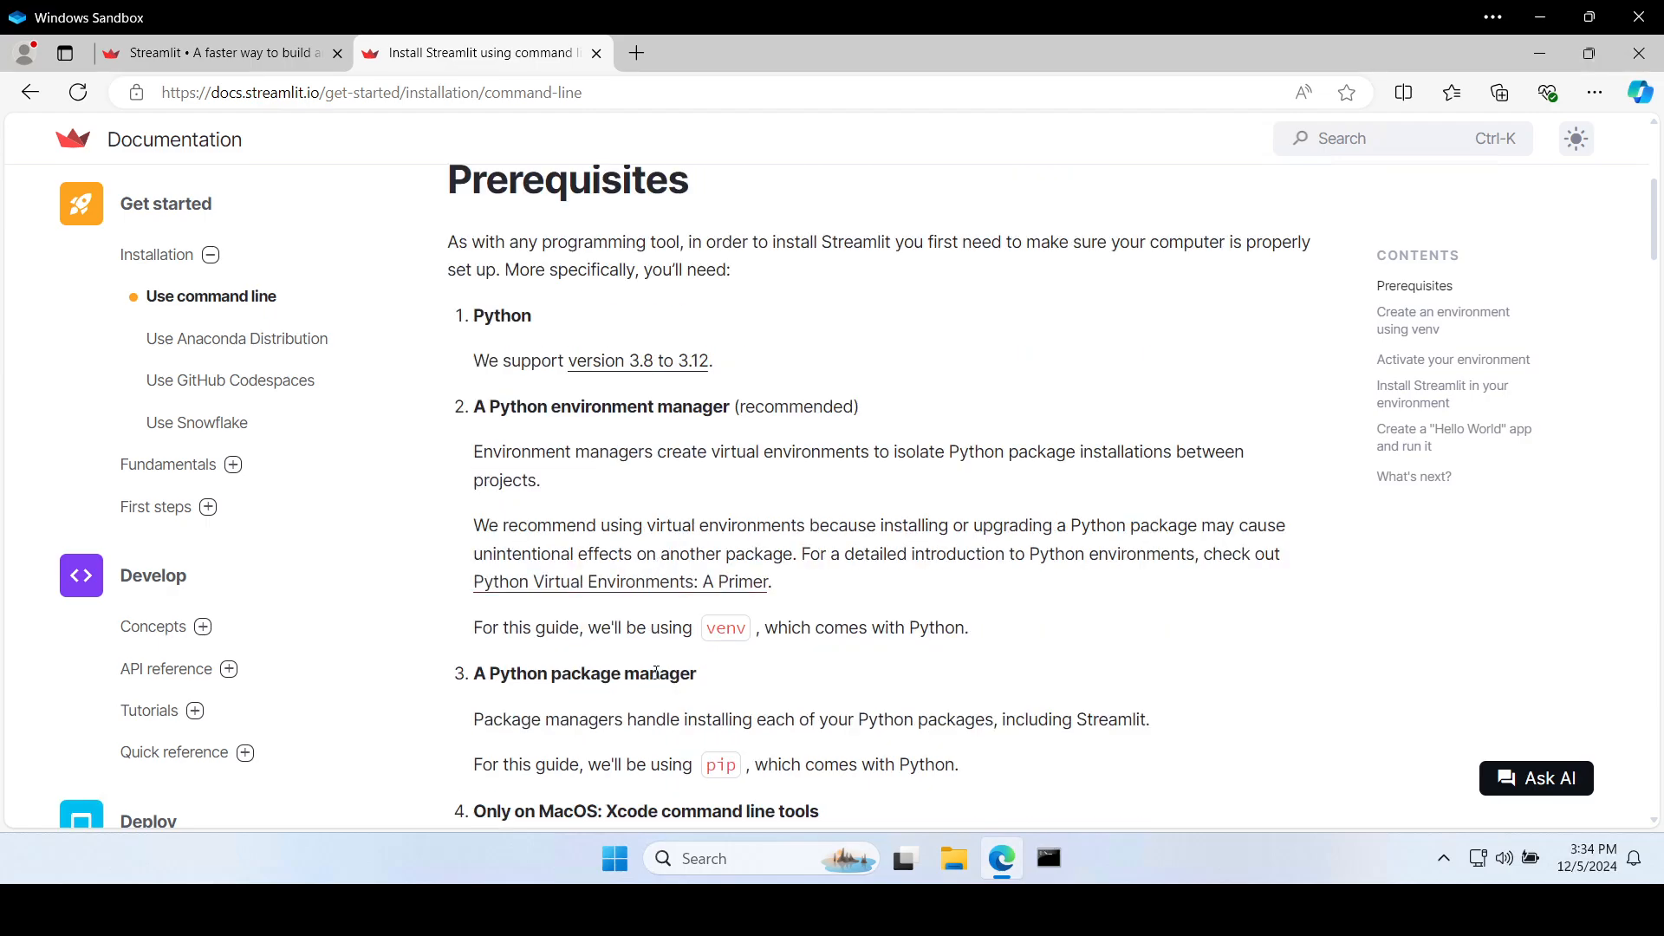
scroll(656, 673, down, 1)
scroll(668, 685, down, 1)
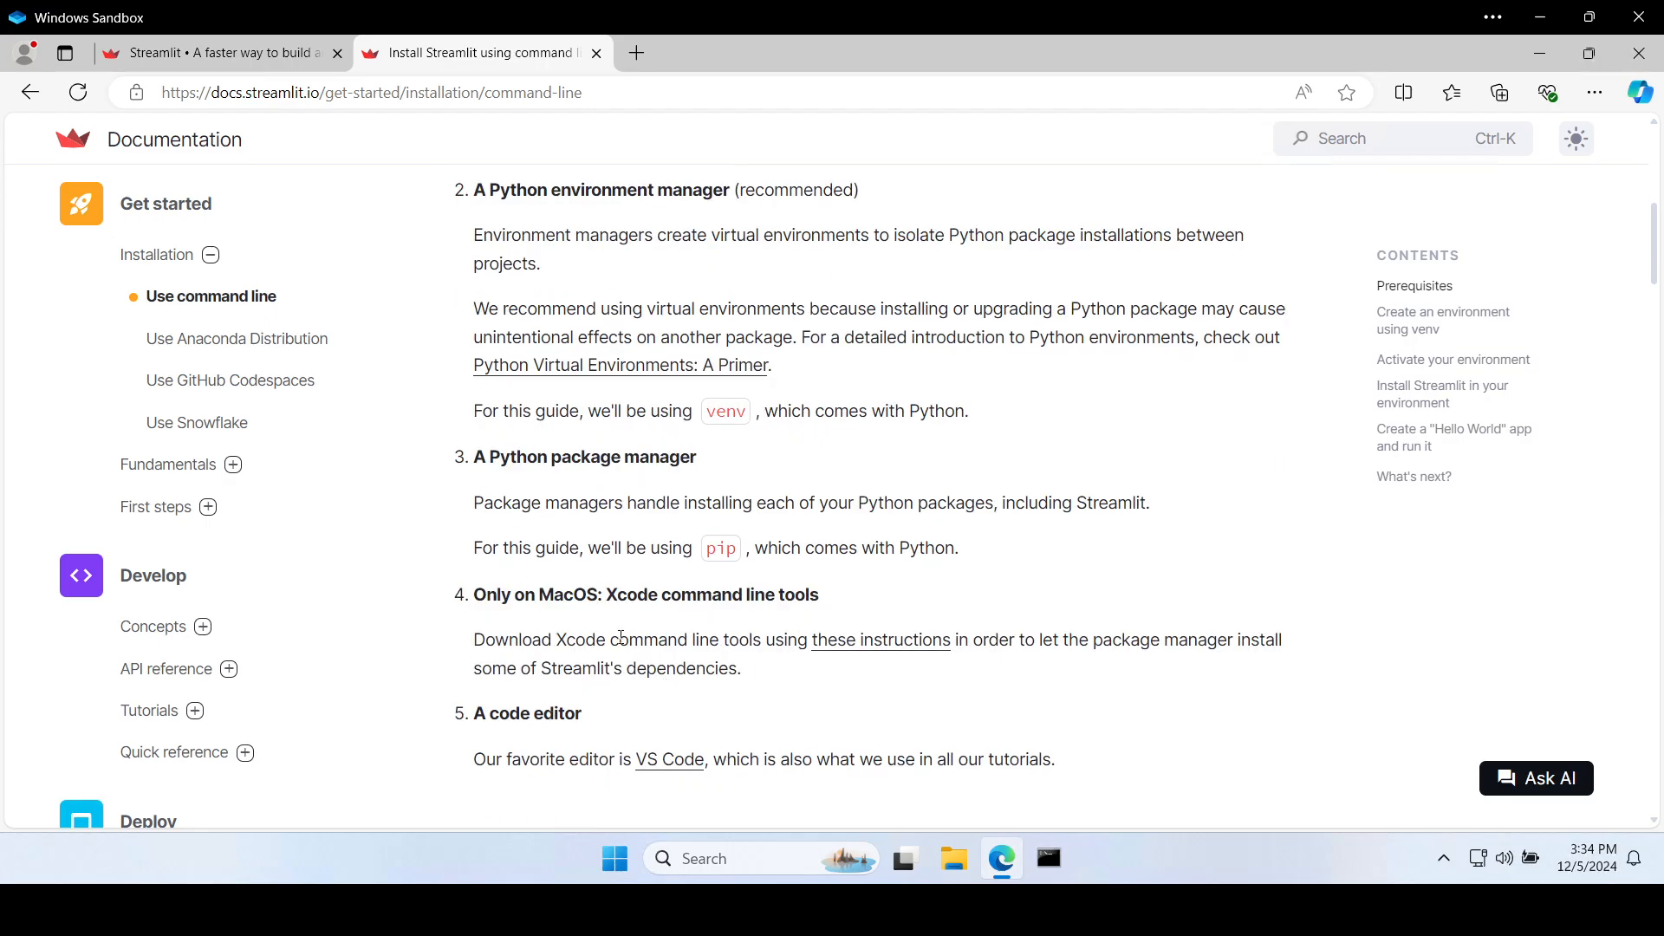
scroll(621, 624, up, 1)
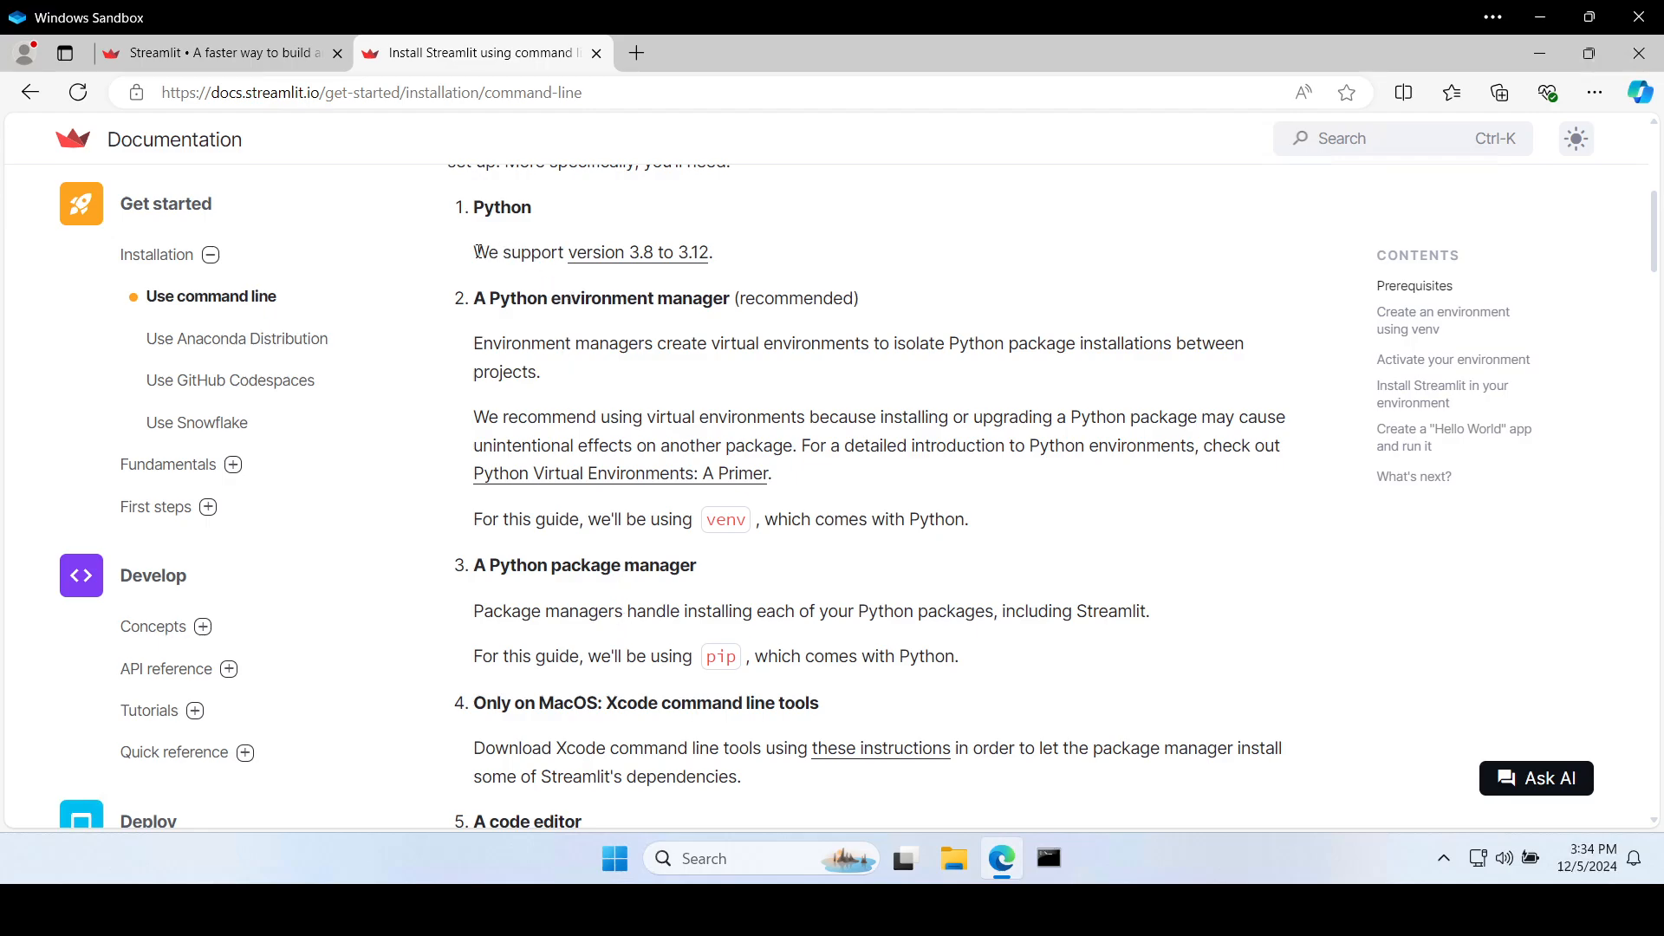
drag(477, 252, 719, 257)
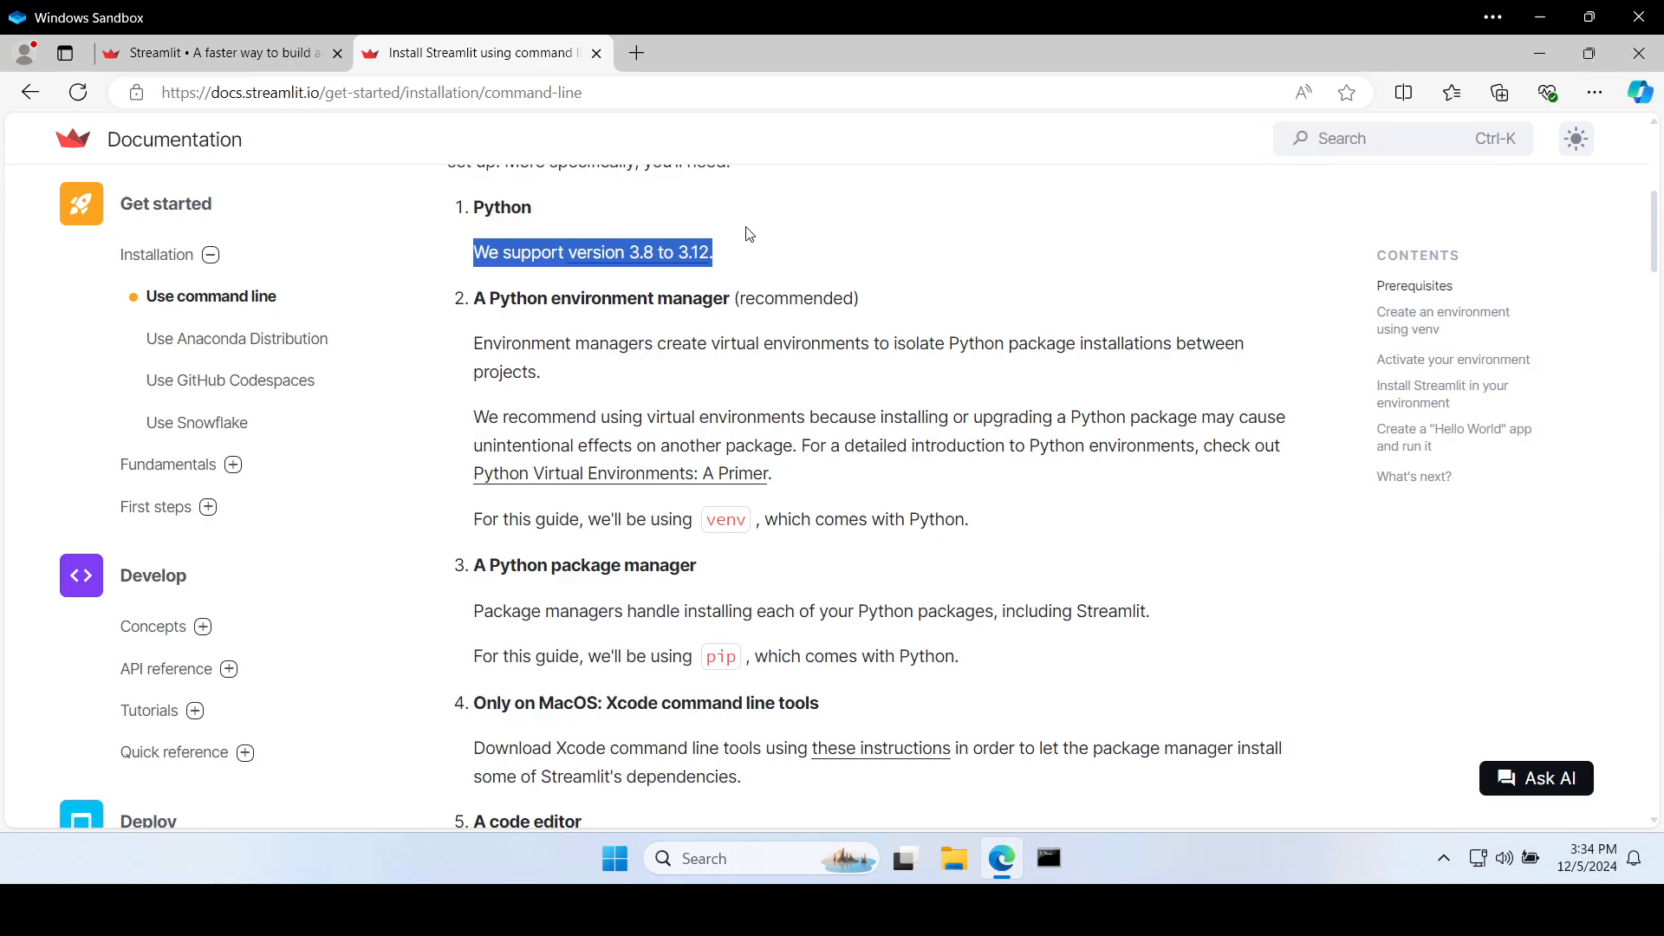
click(522, 213)
scroll(516, 238, up, 1)
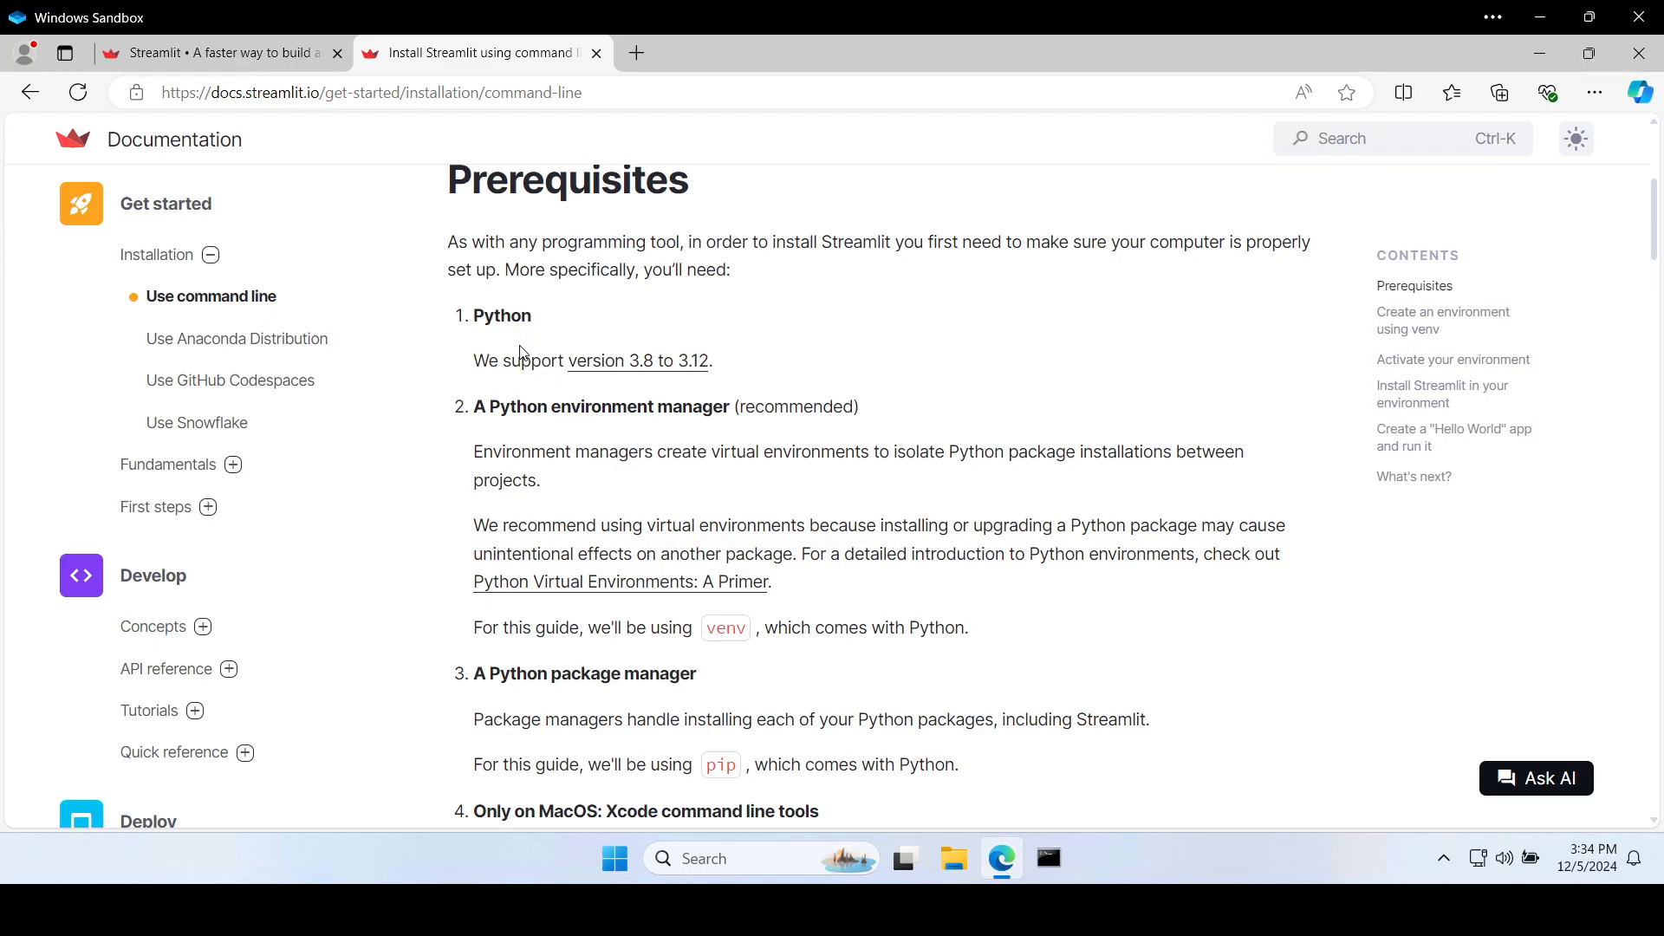
drag(475, 317, 753, 384)
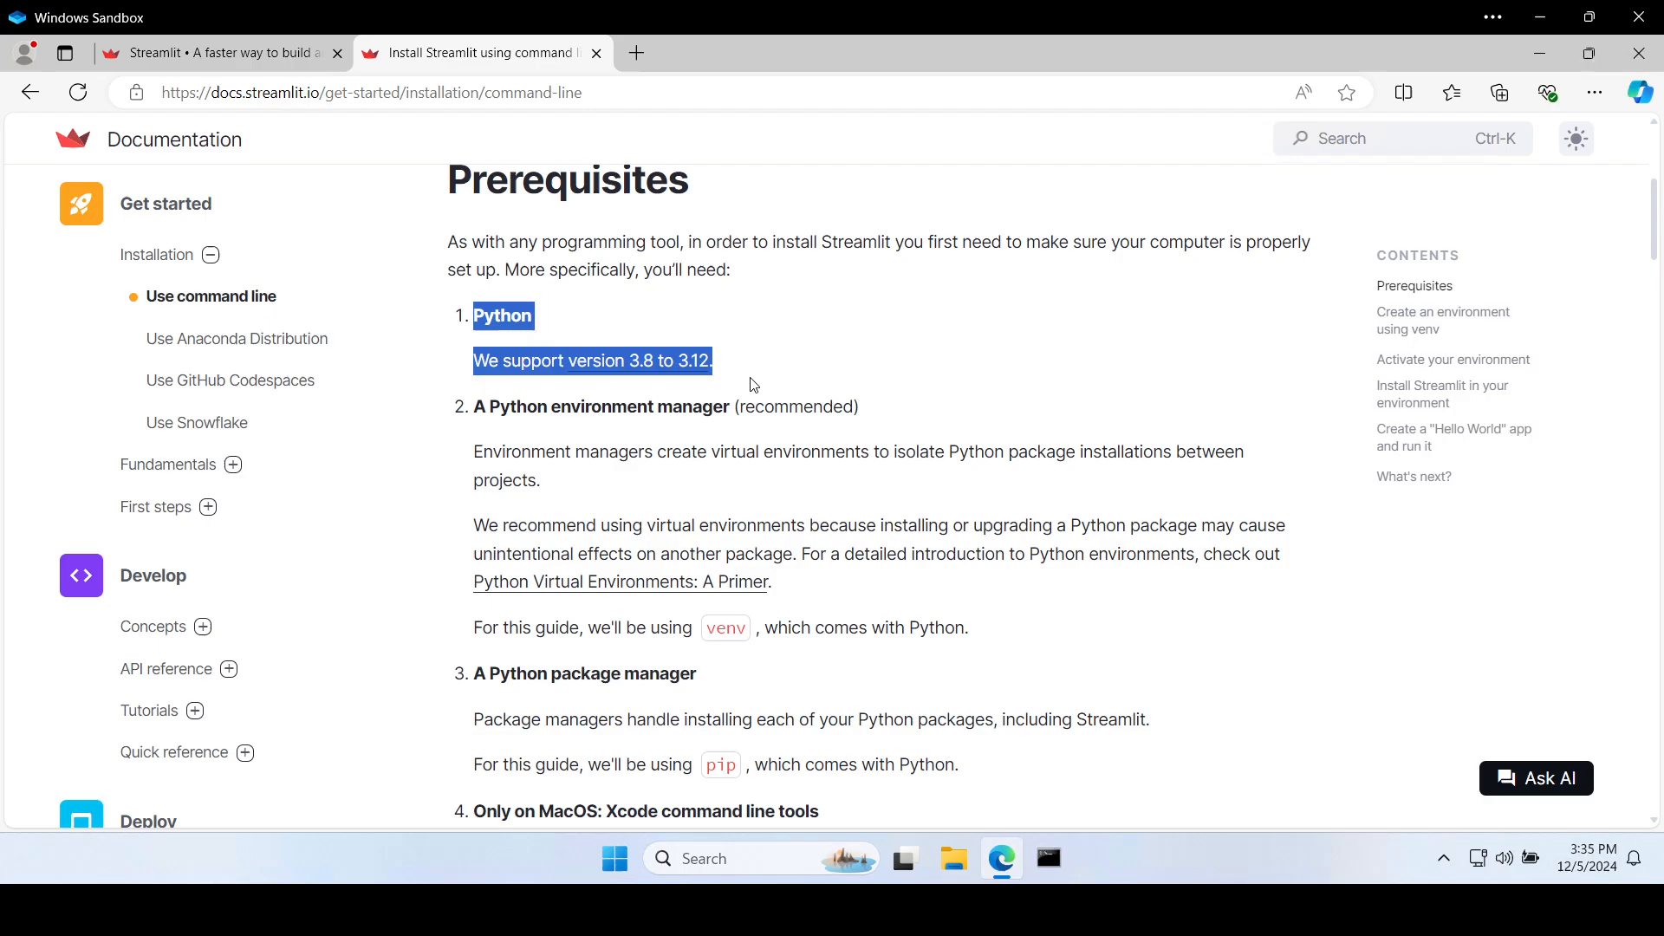
click(870, 267)
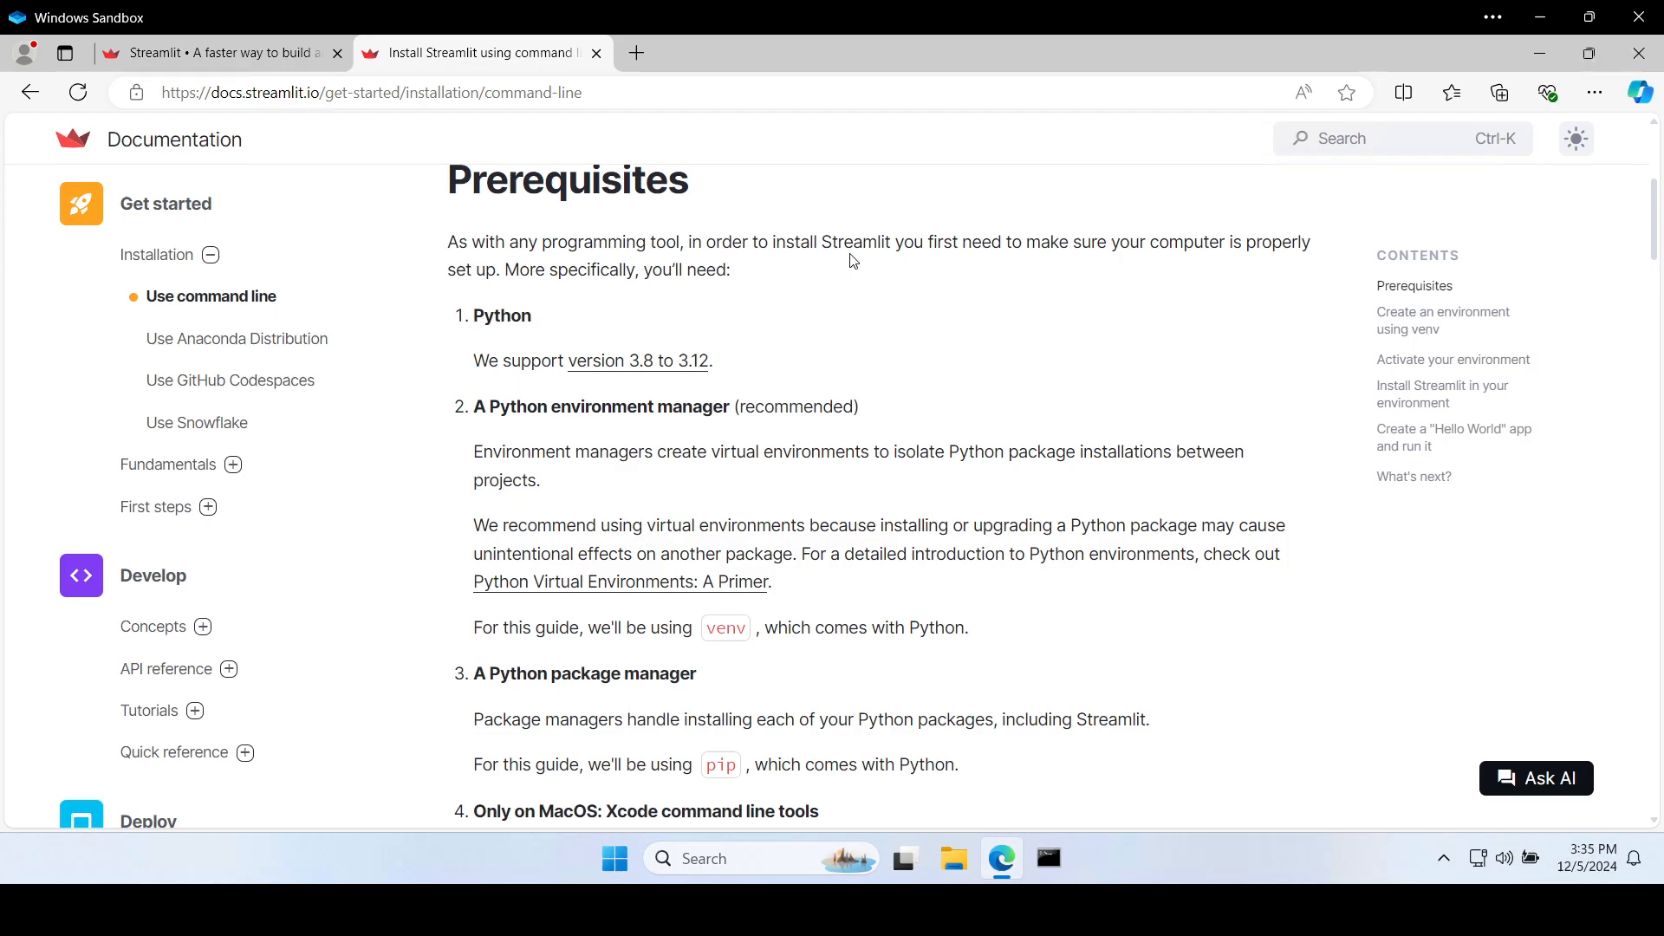
- Search the web for "python" in a new browser tab and open the official Python.org website
click(637, 52)
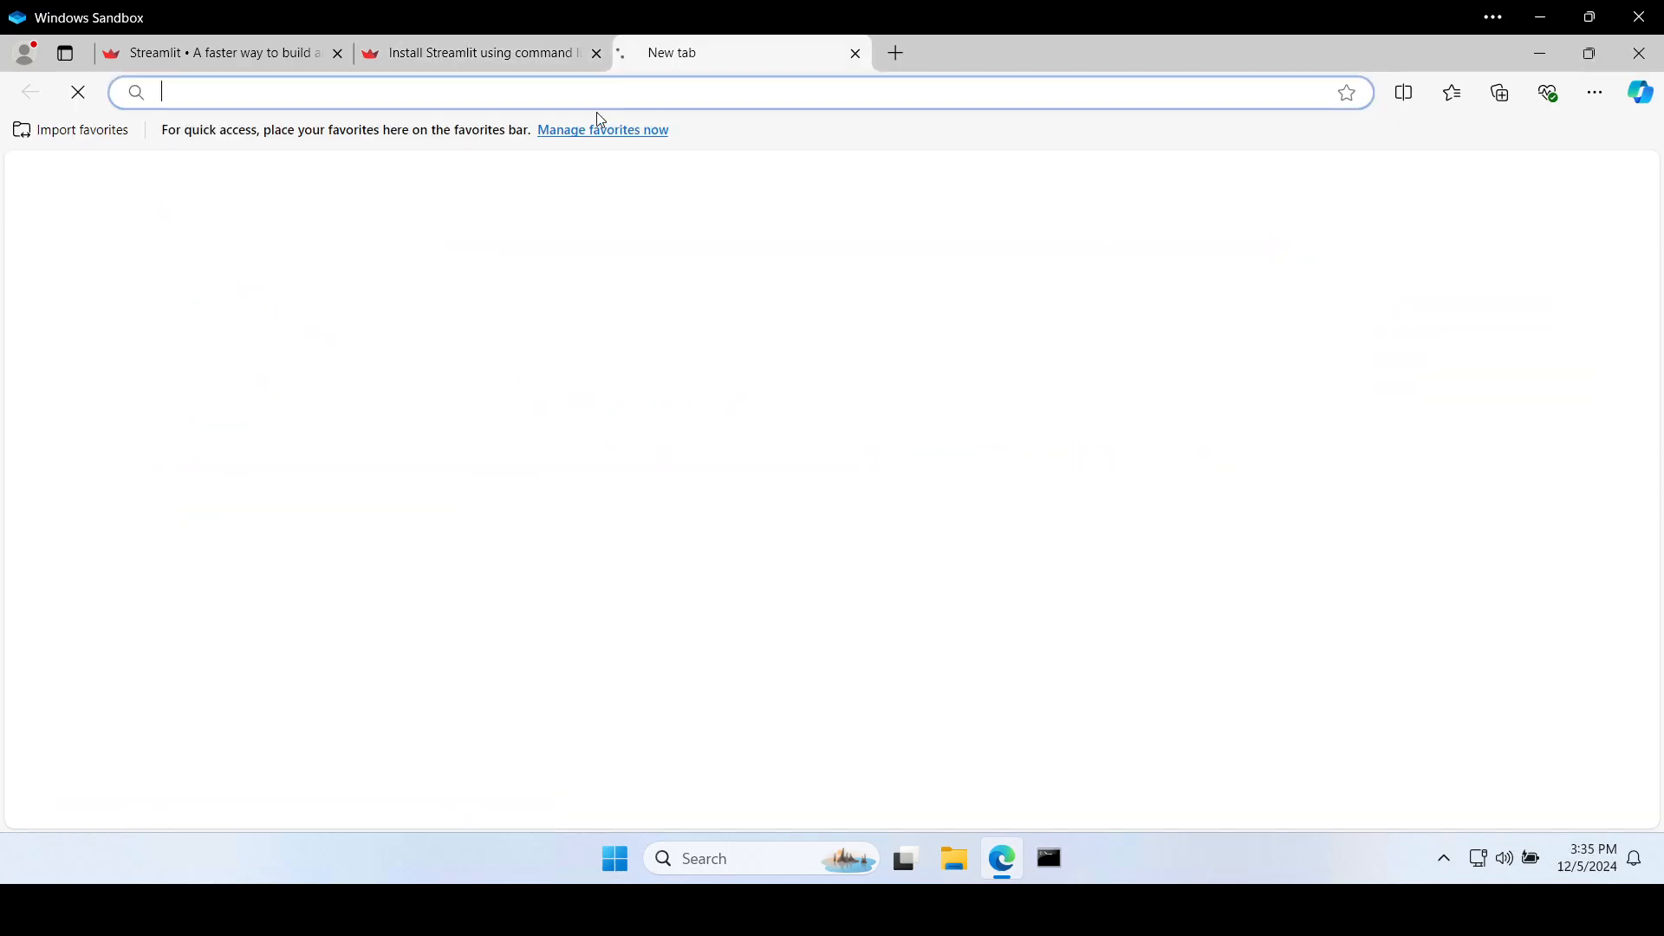
text(p)
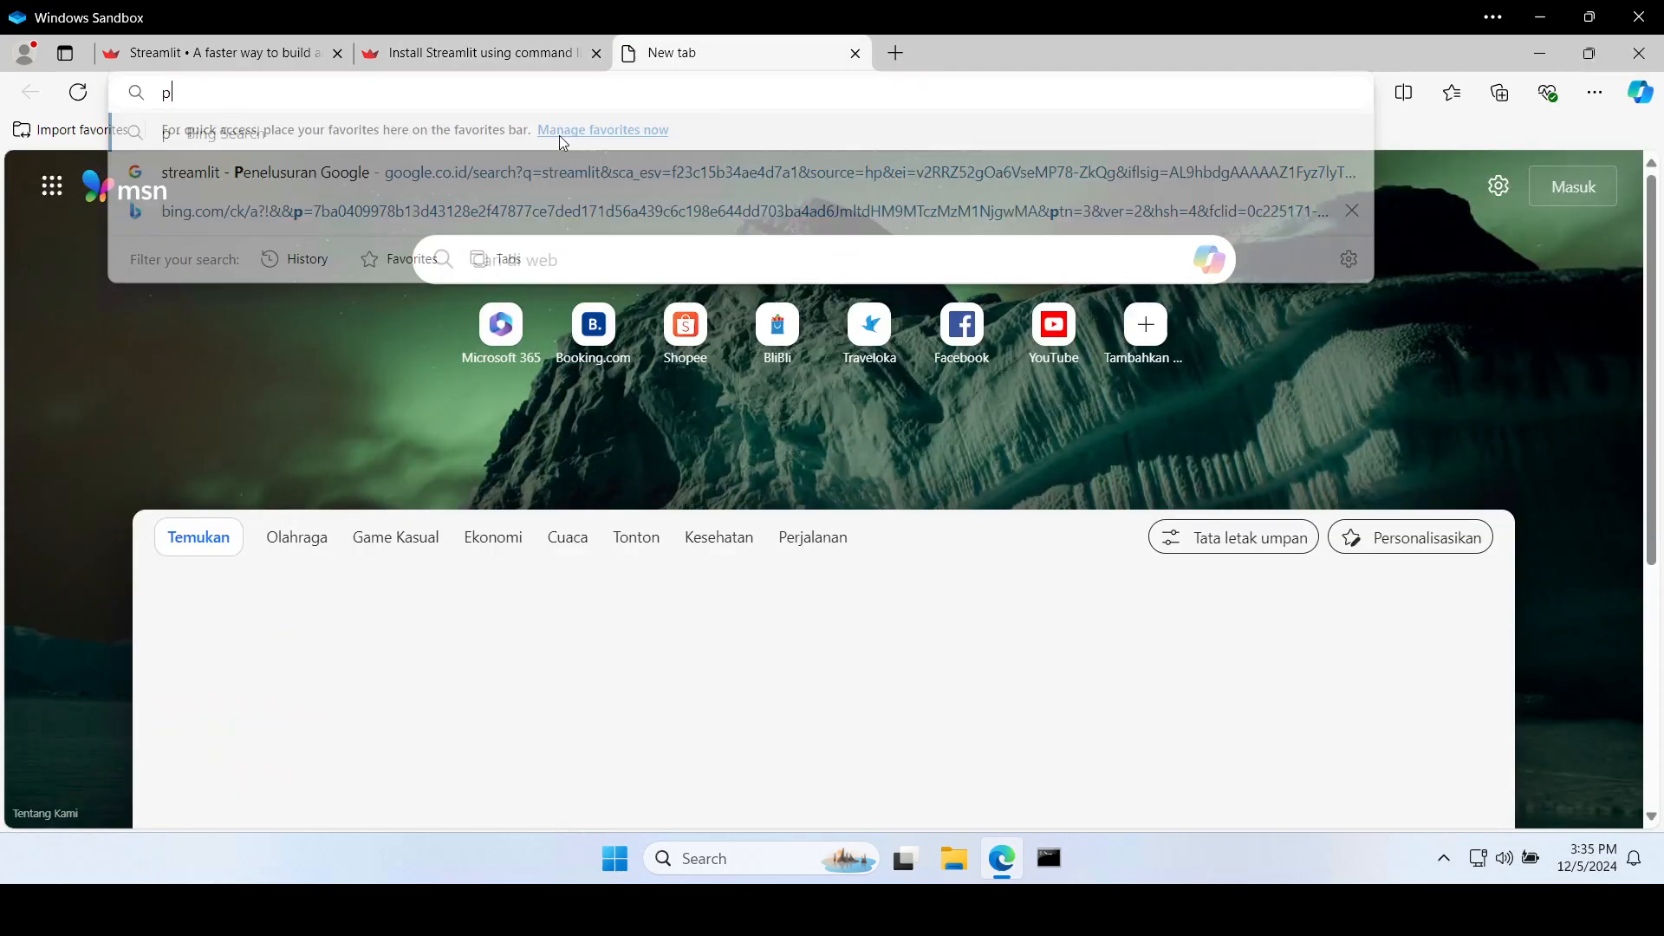
text(ython)
key(Return)
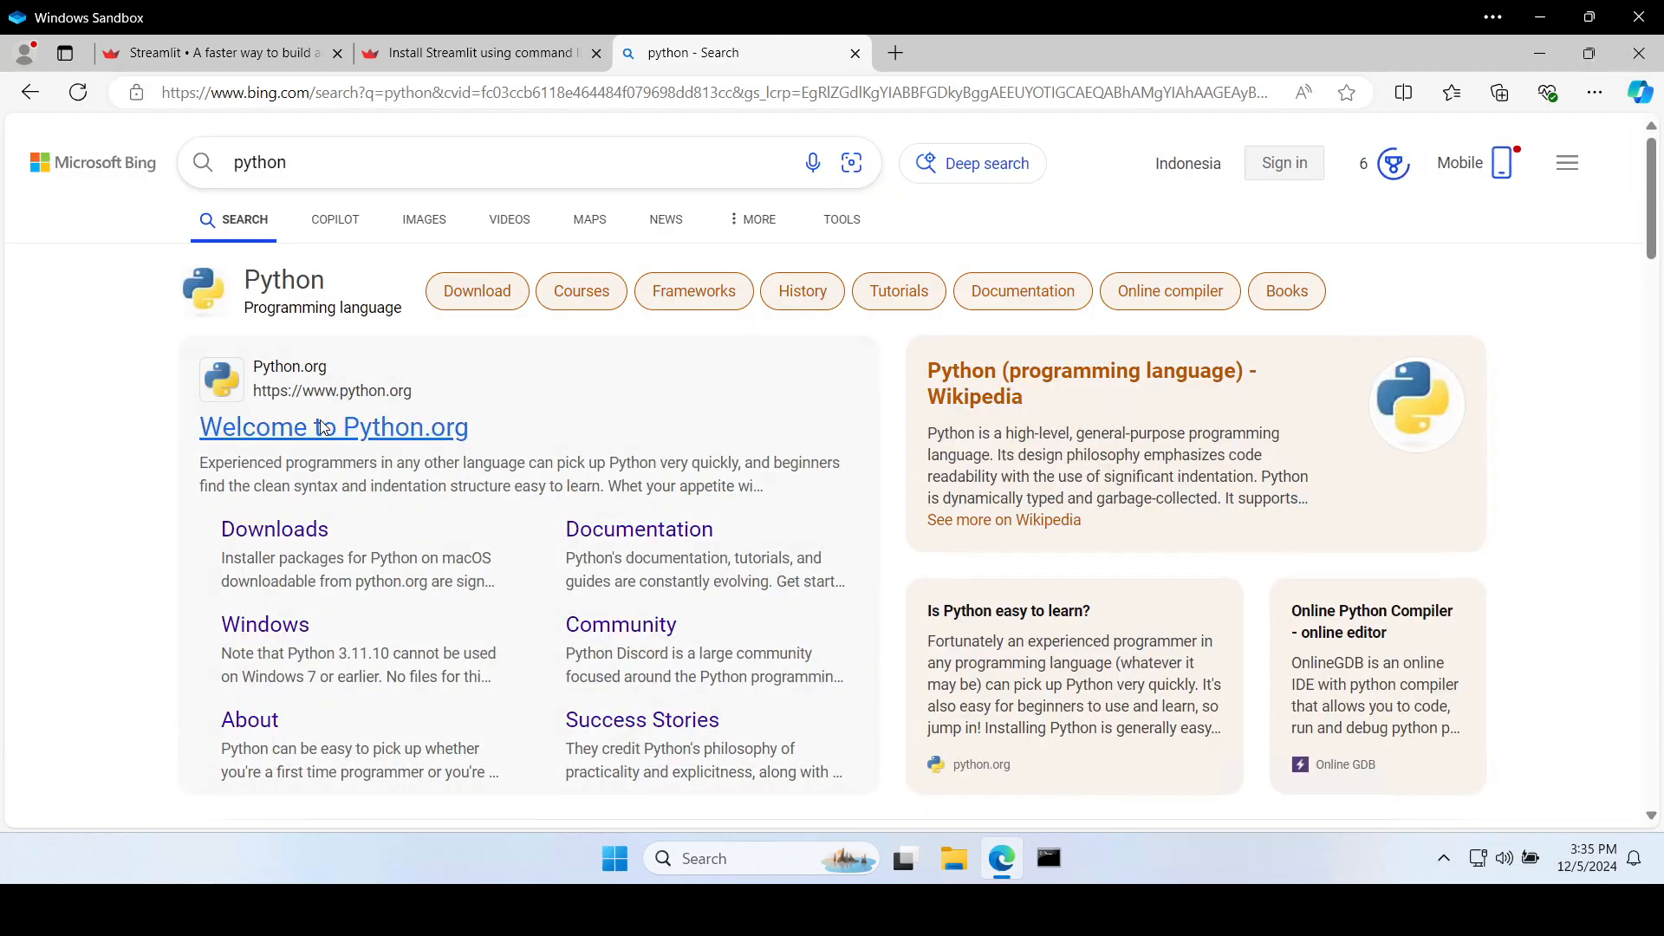
click(322, 427)
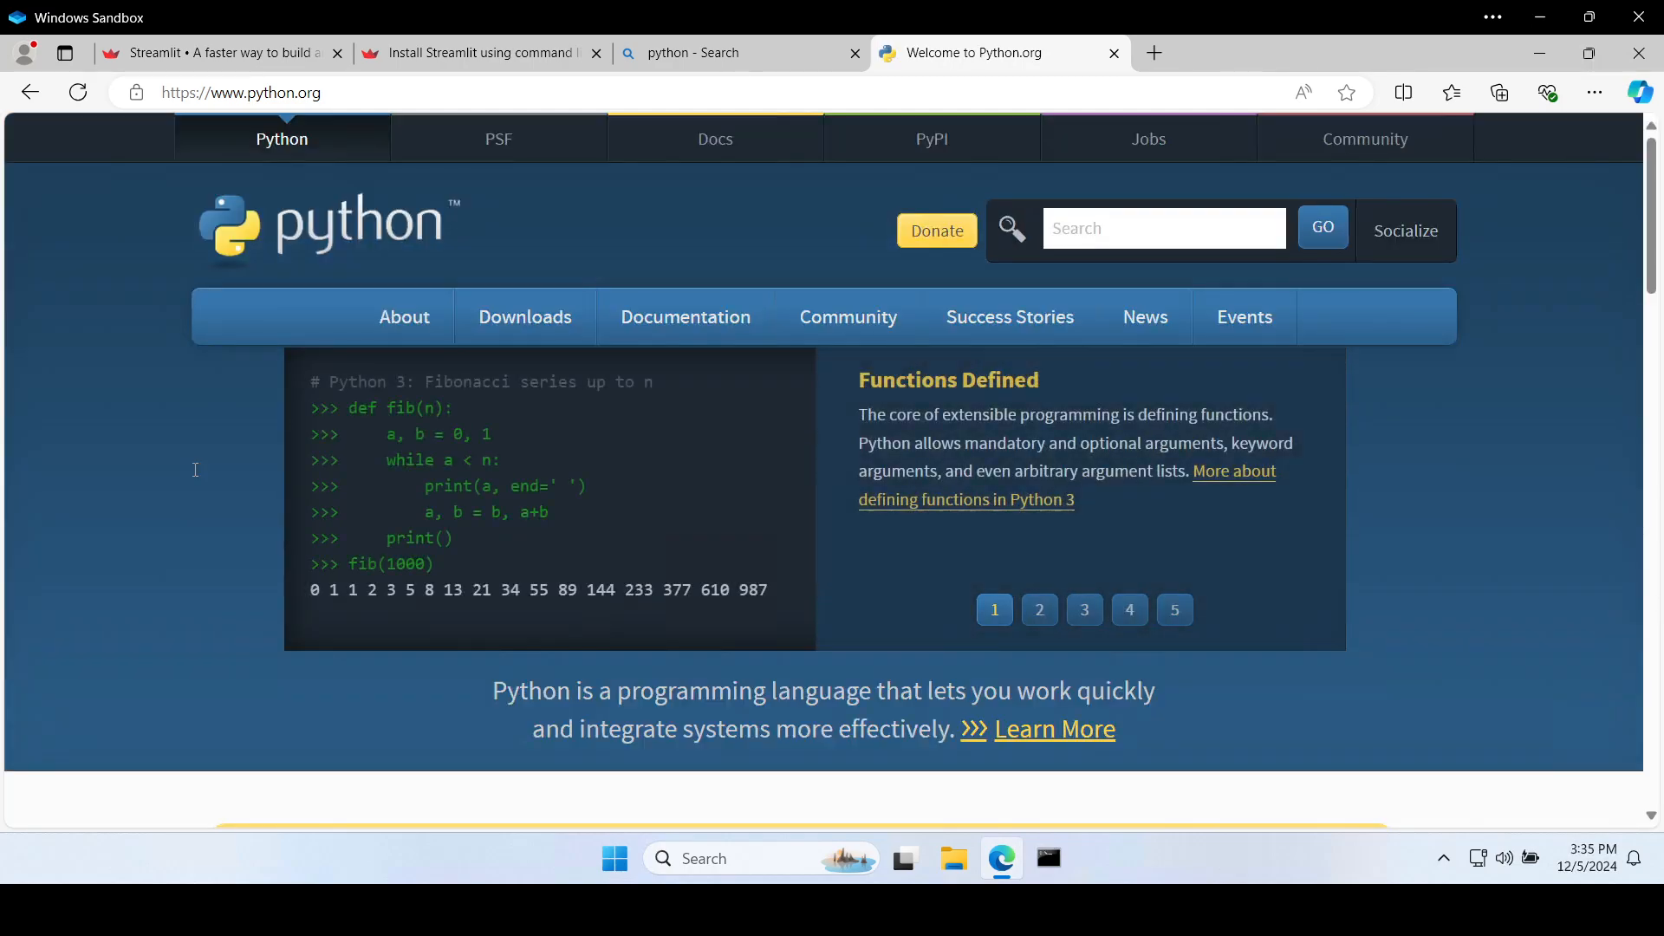
- Open the Python downloads page for Windows and find "3.10" among the listed releases
mouse_move(512, 345)
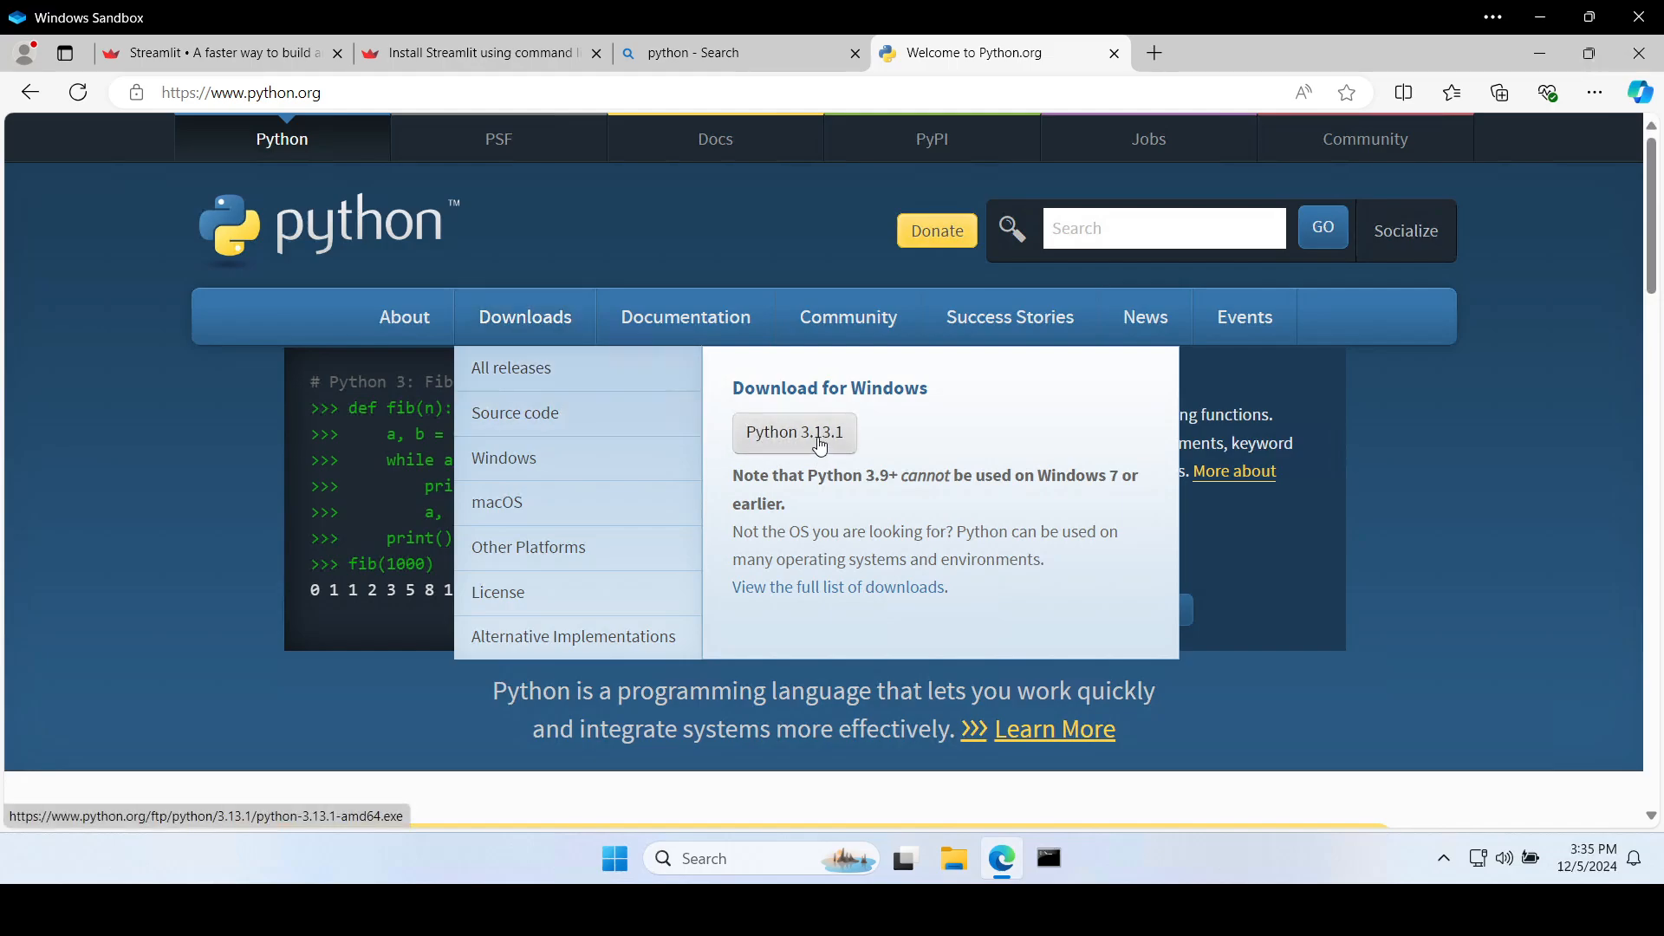
click(520, 469)
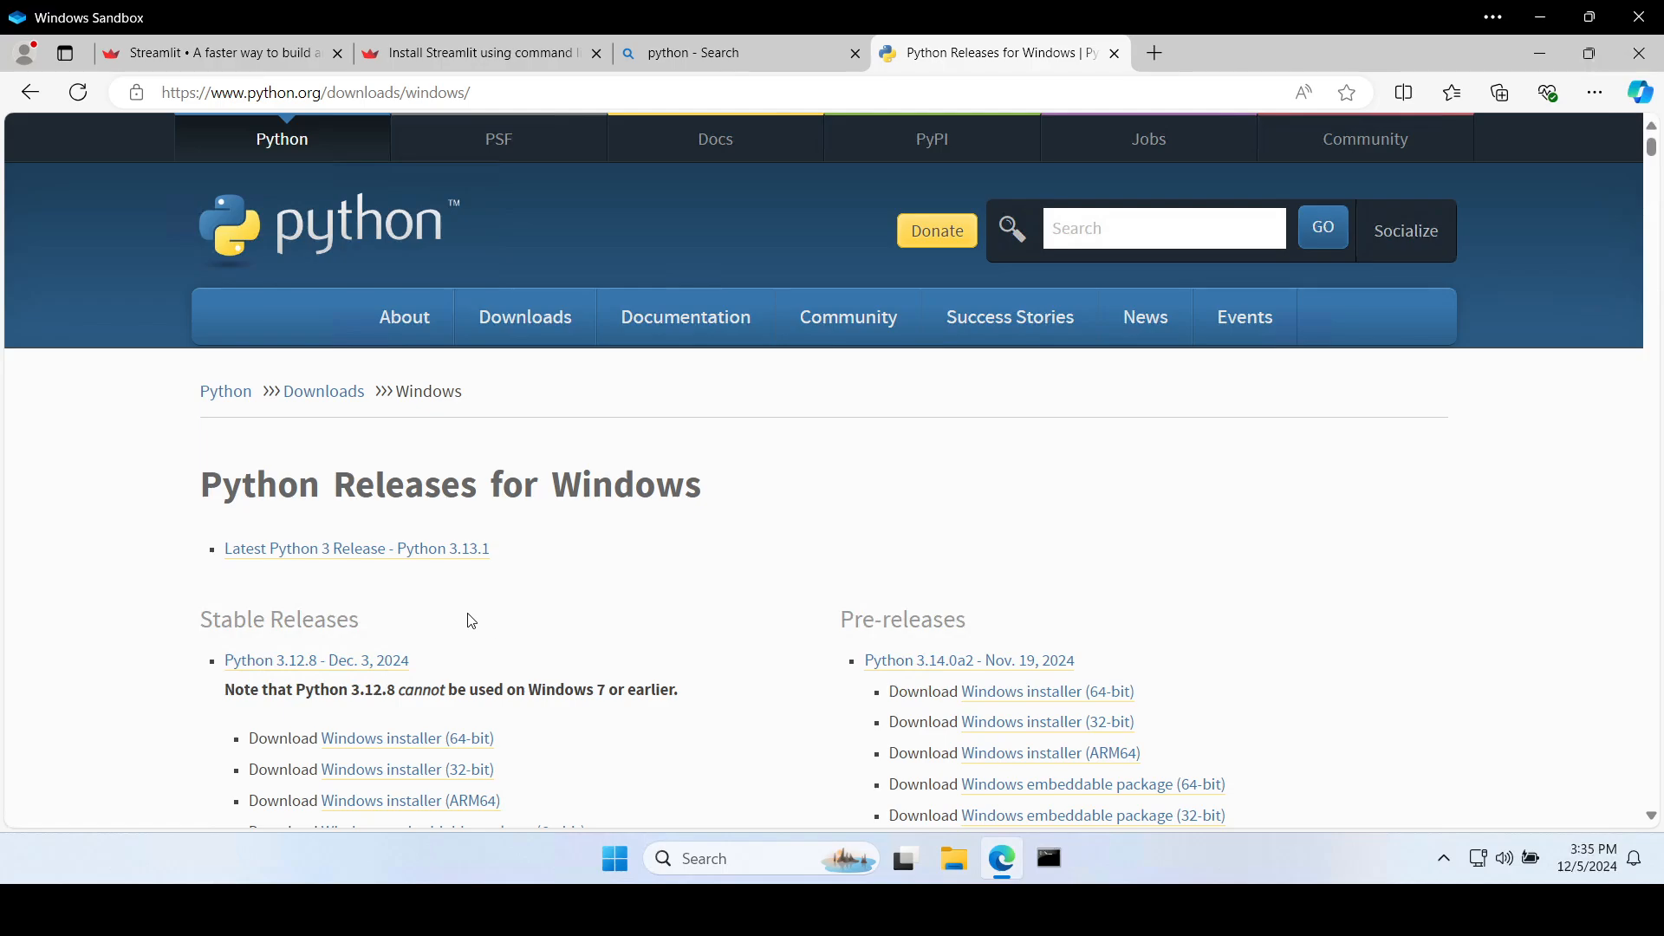
scroll(230, 483, down, 1)
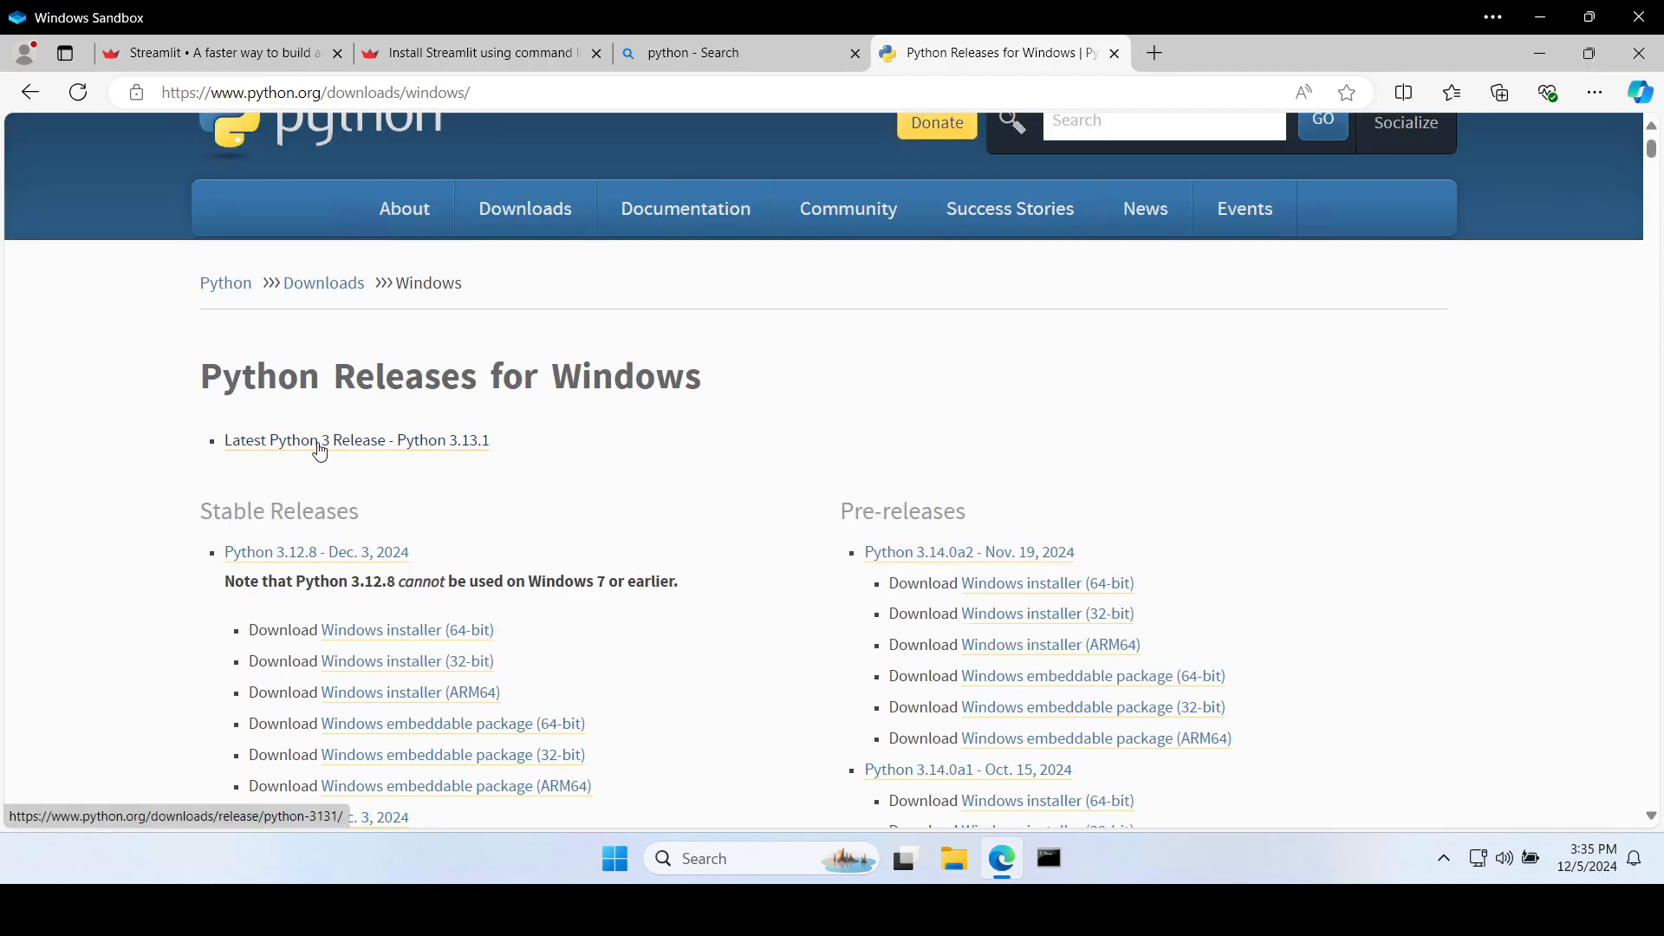
scroll(536, 440, down, 2)
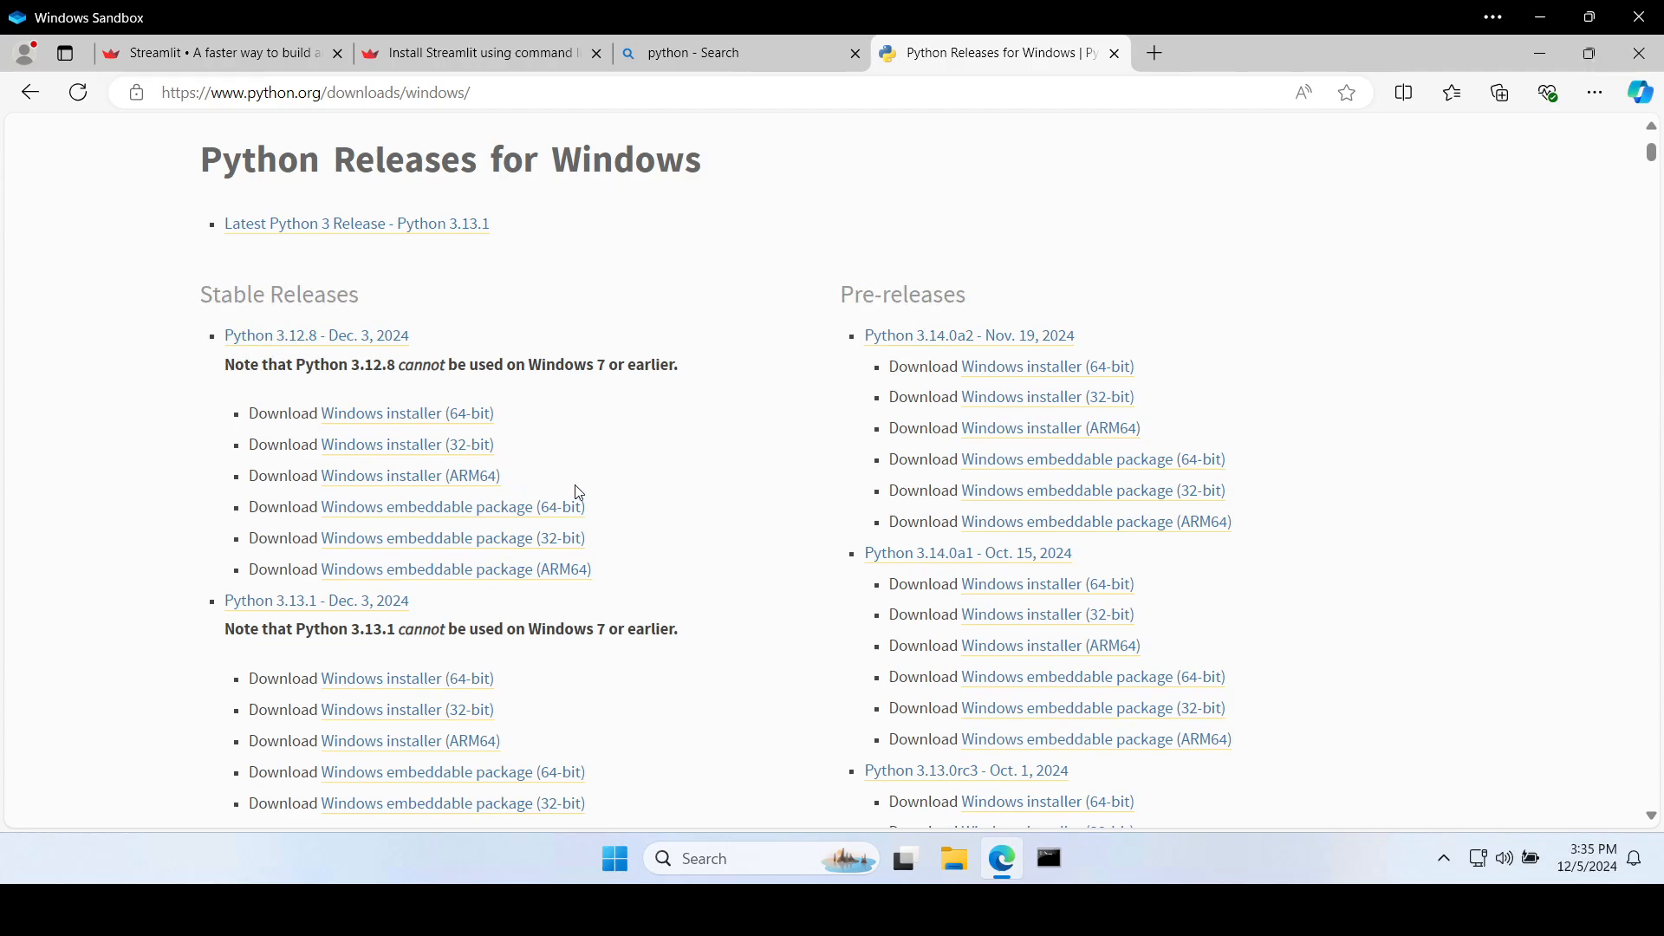
scroll(581, 488, down, 2)
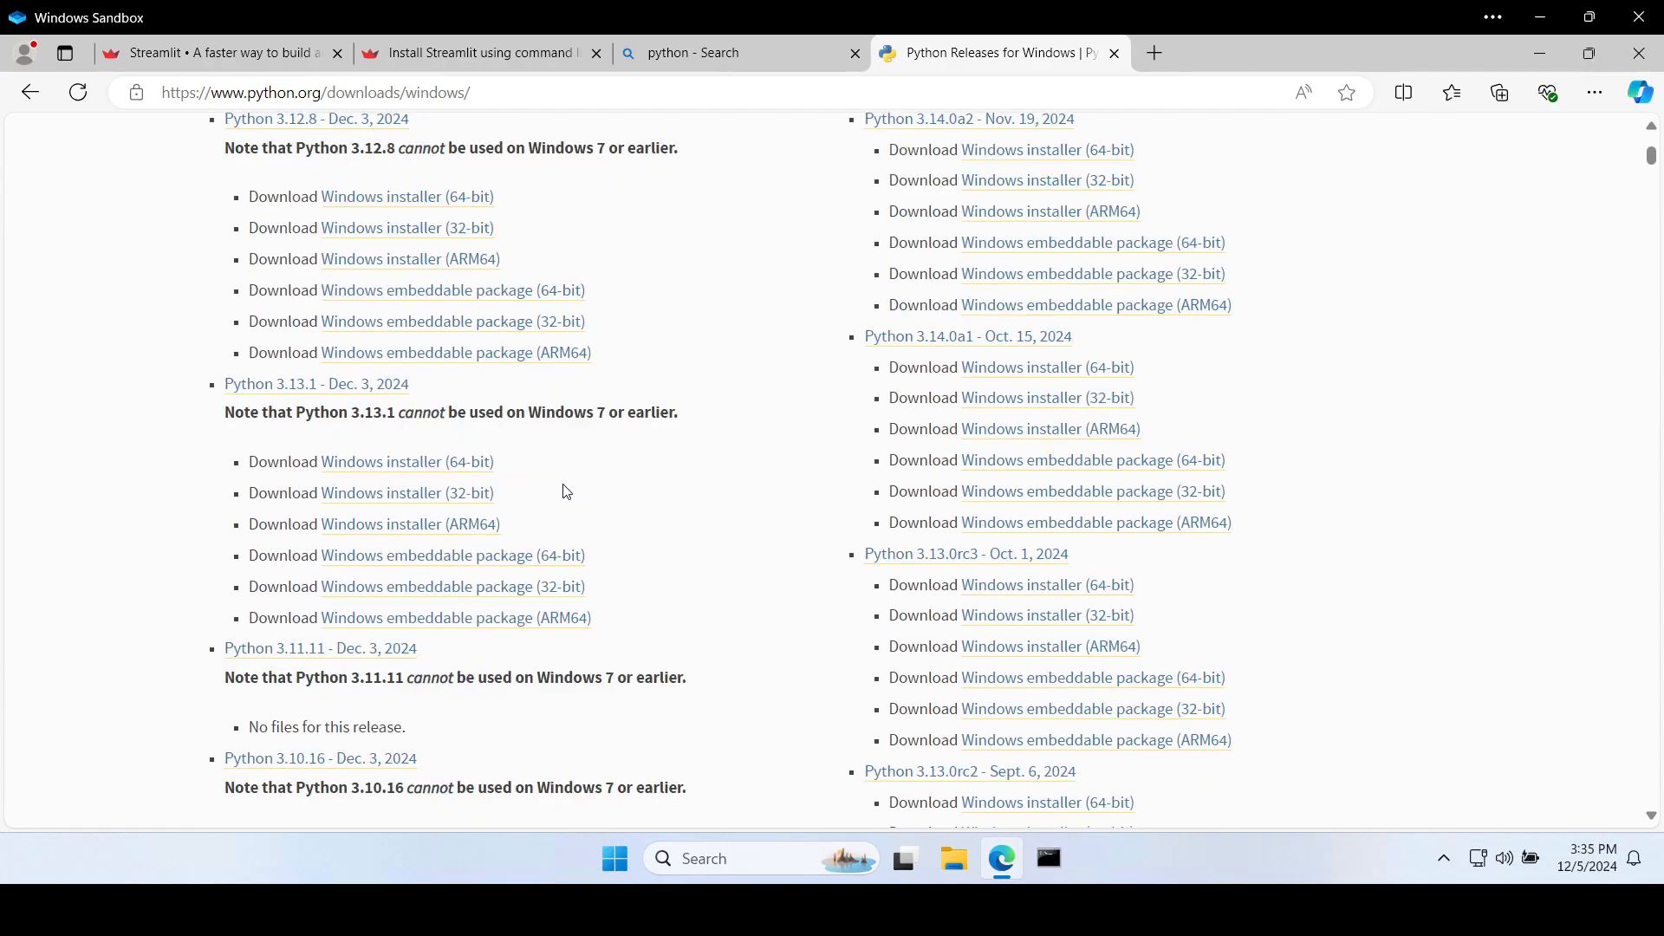
scroll(574, 483, up, 2)
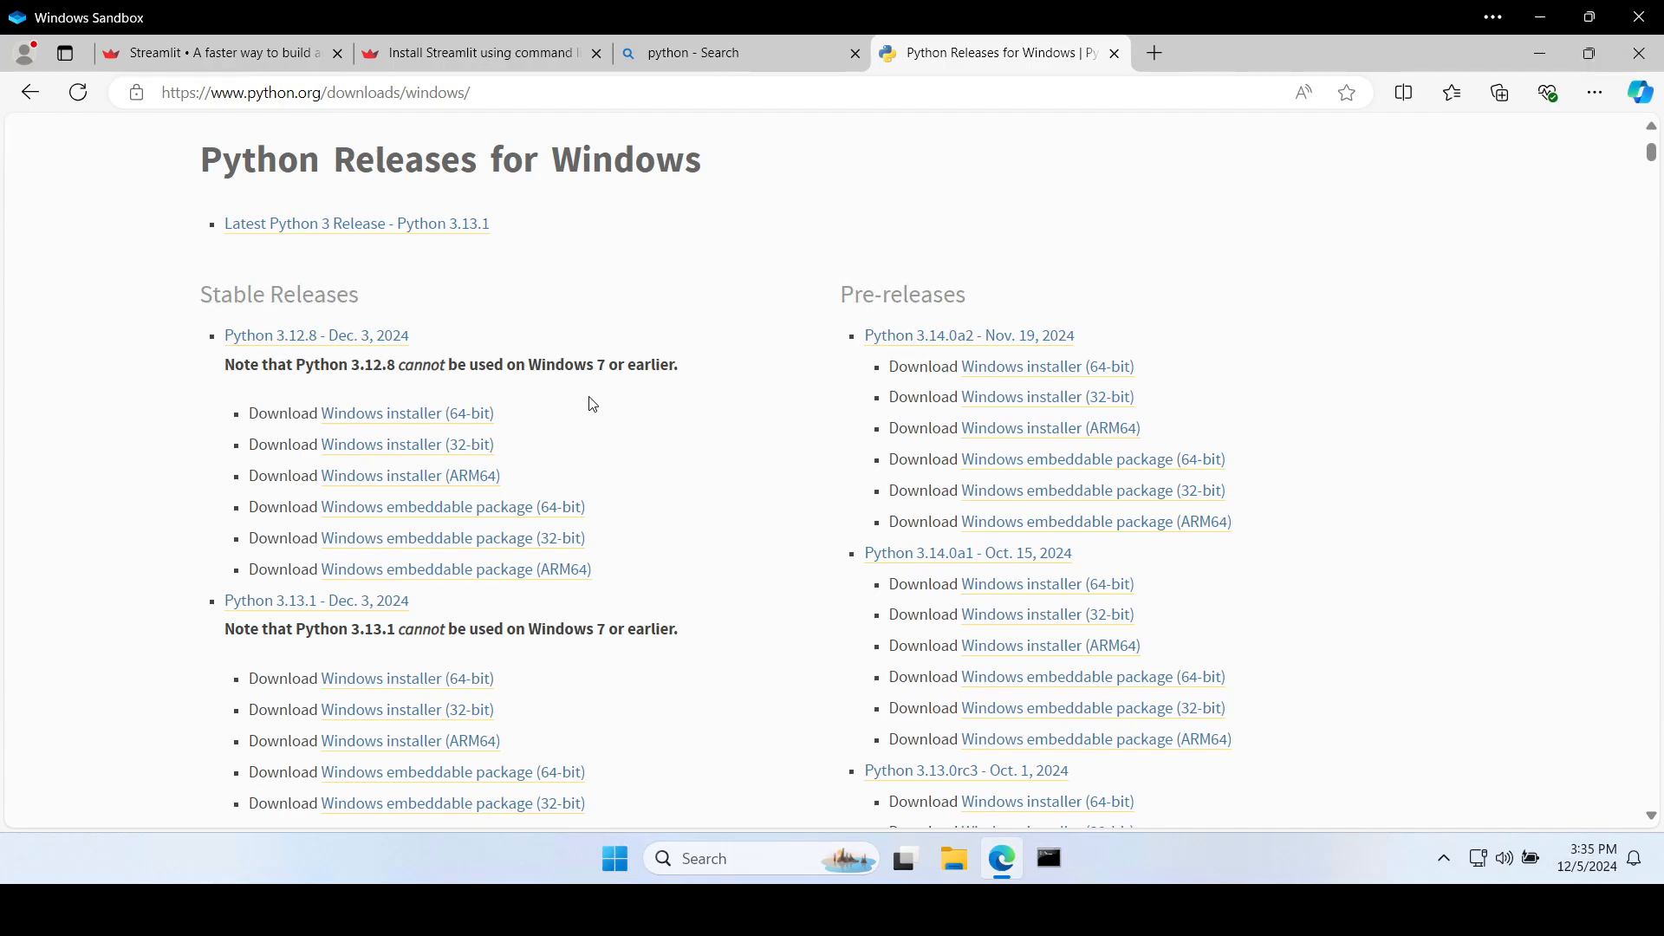
key(ctrl+f)
text(3.10)
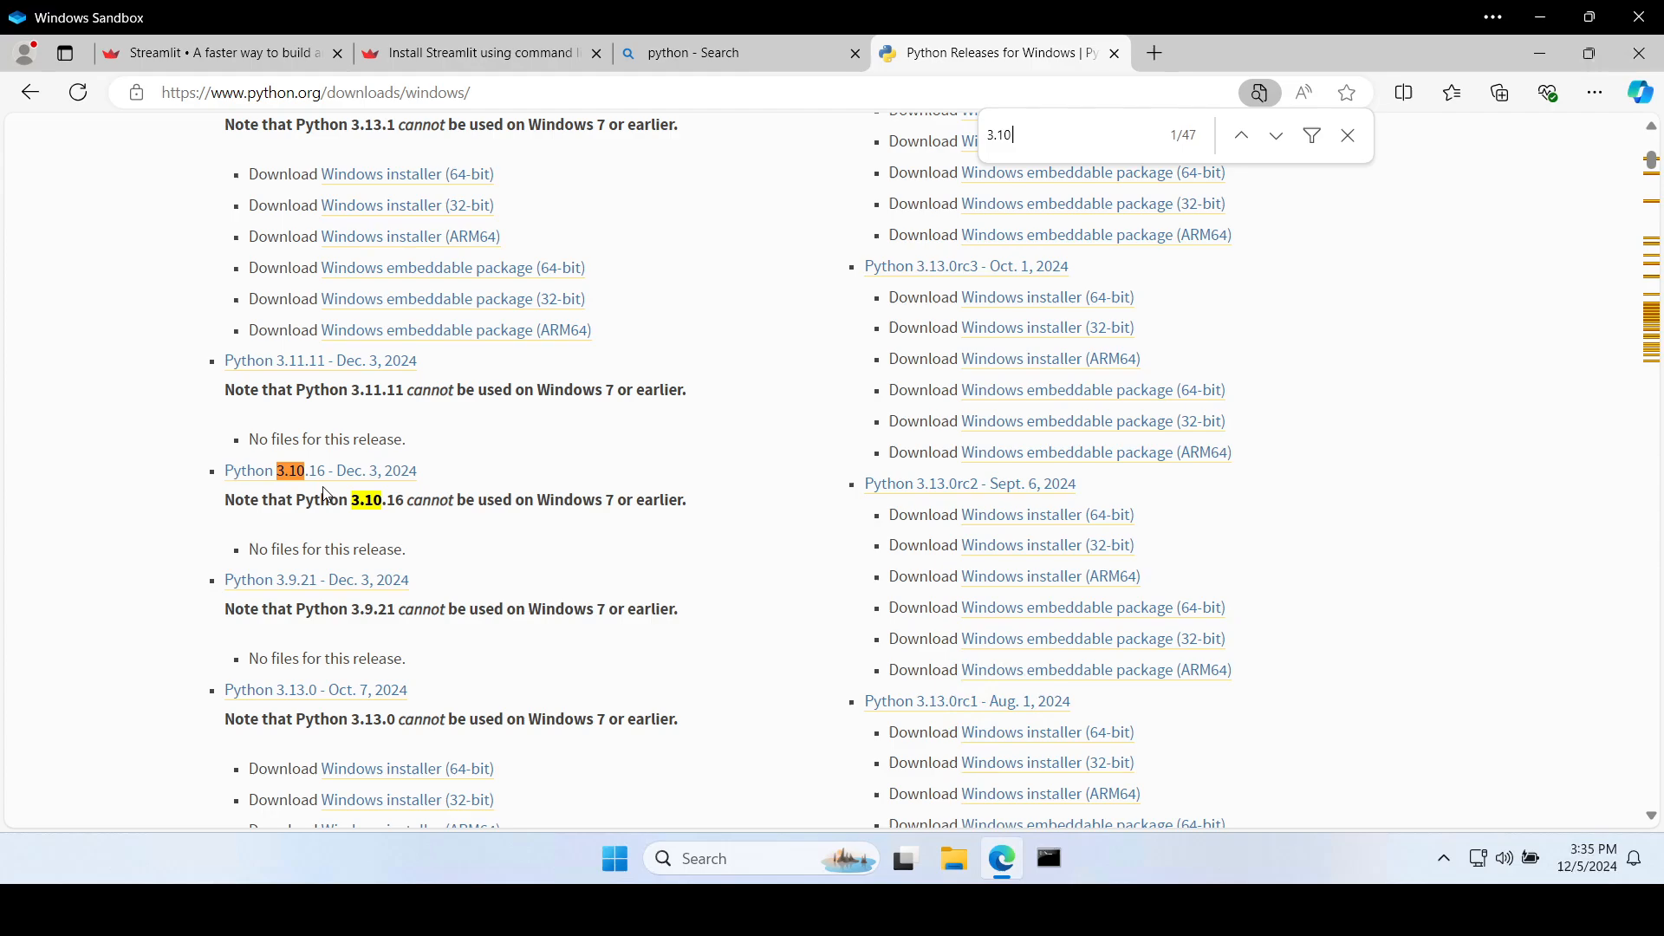
- Find "3.12" on the Windows releases page and download the Python 3.12.8 Windows installer (64-bit)
key(BackSpace)
text(2)
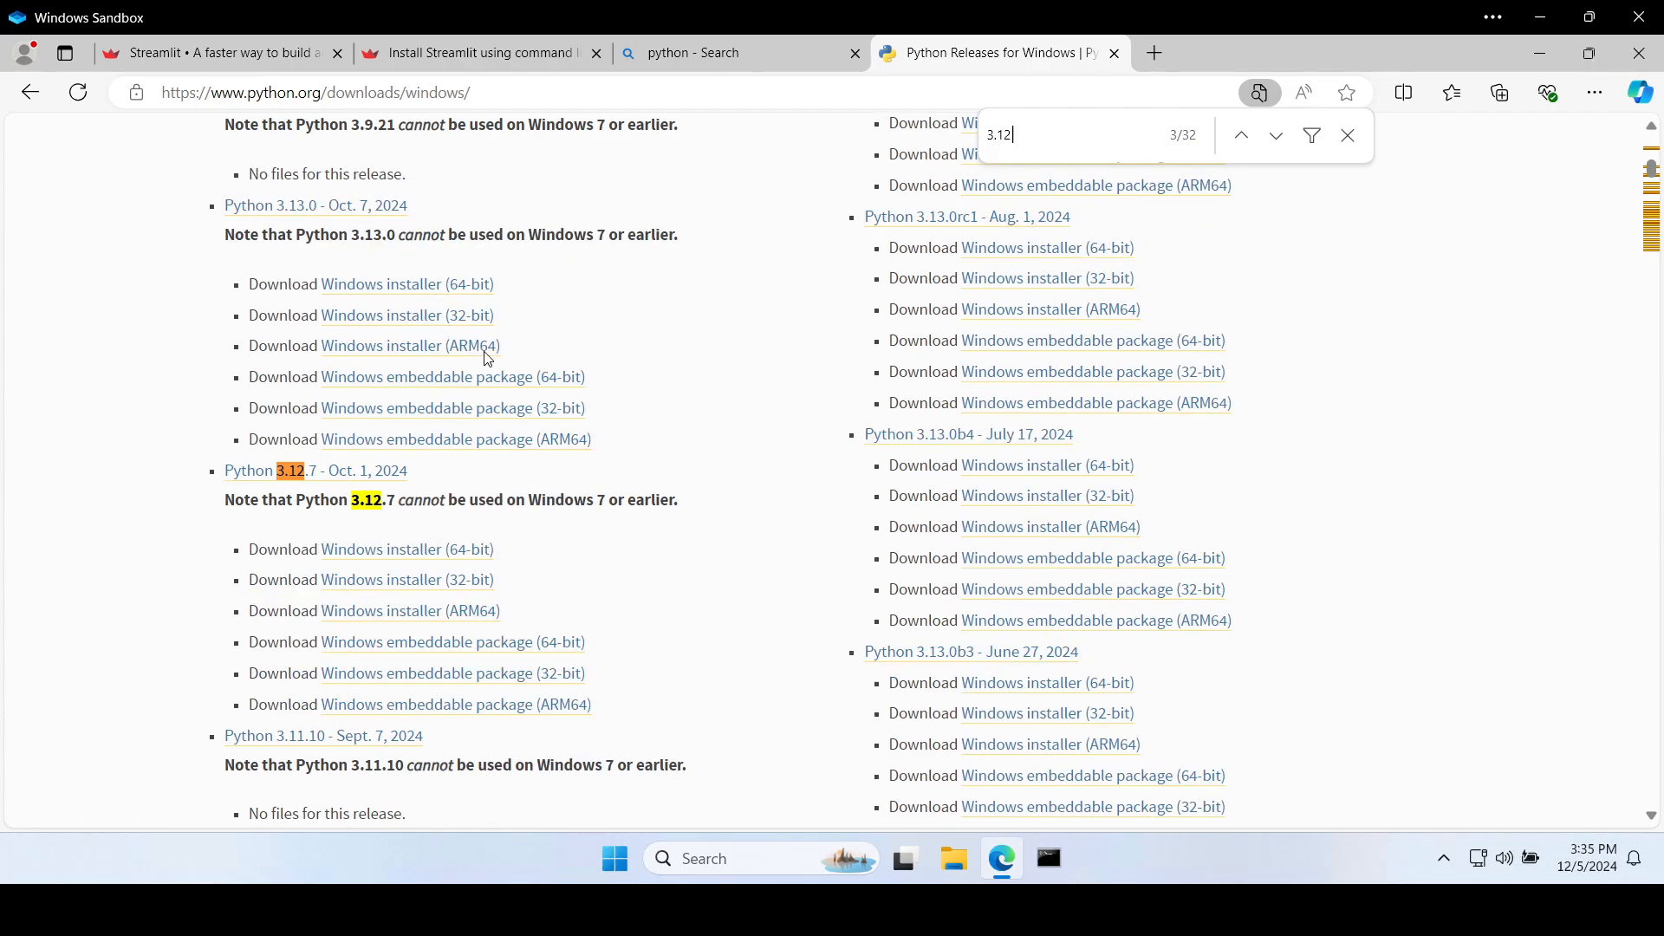
click(1244, 134)
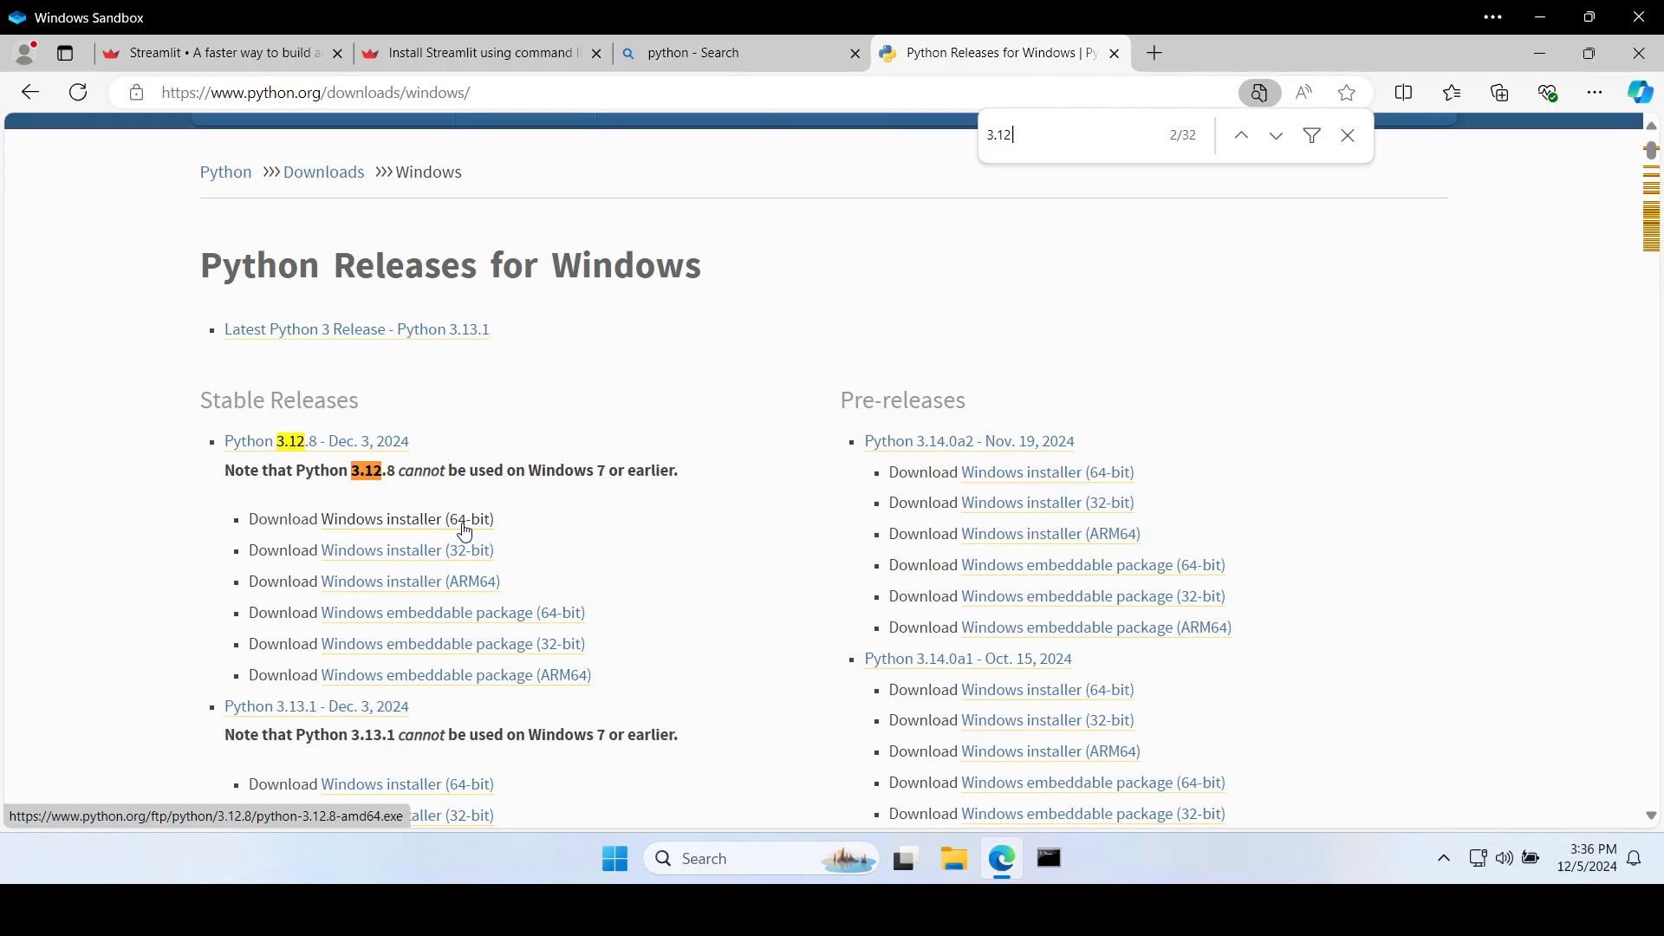
click(390, 523)
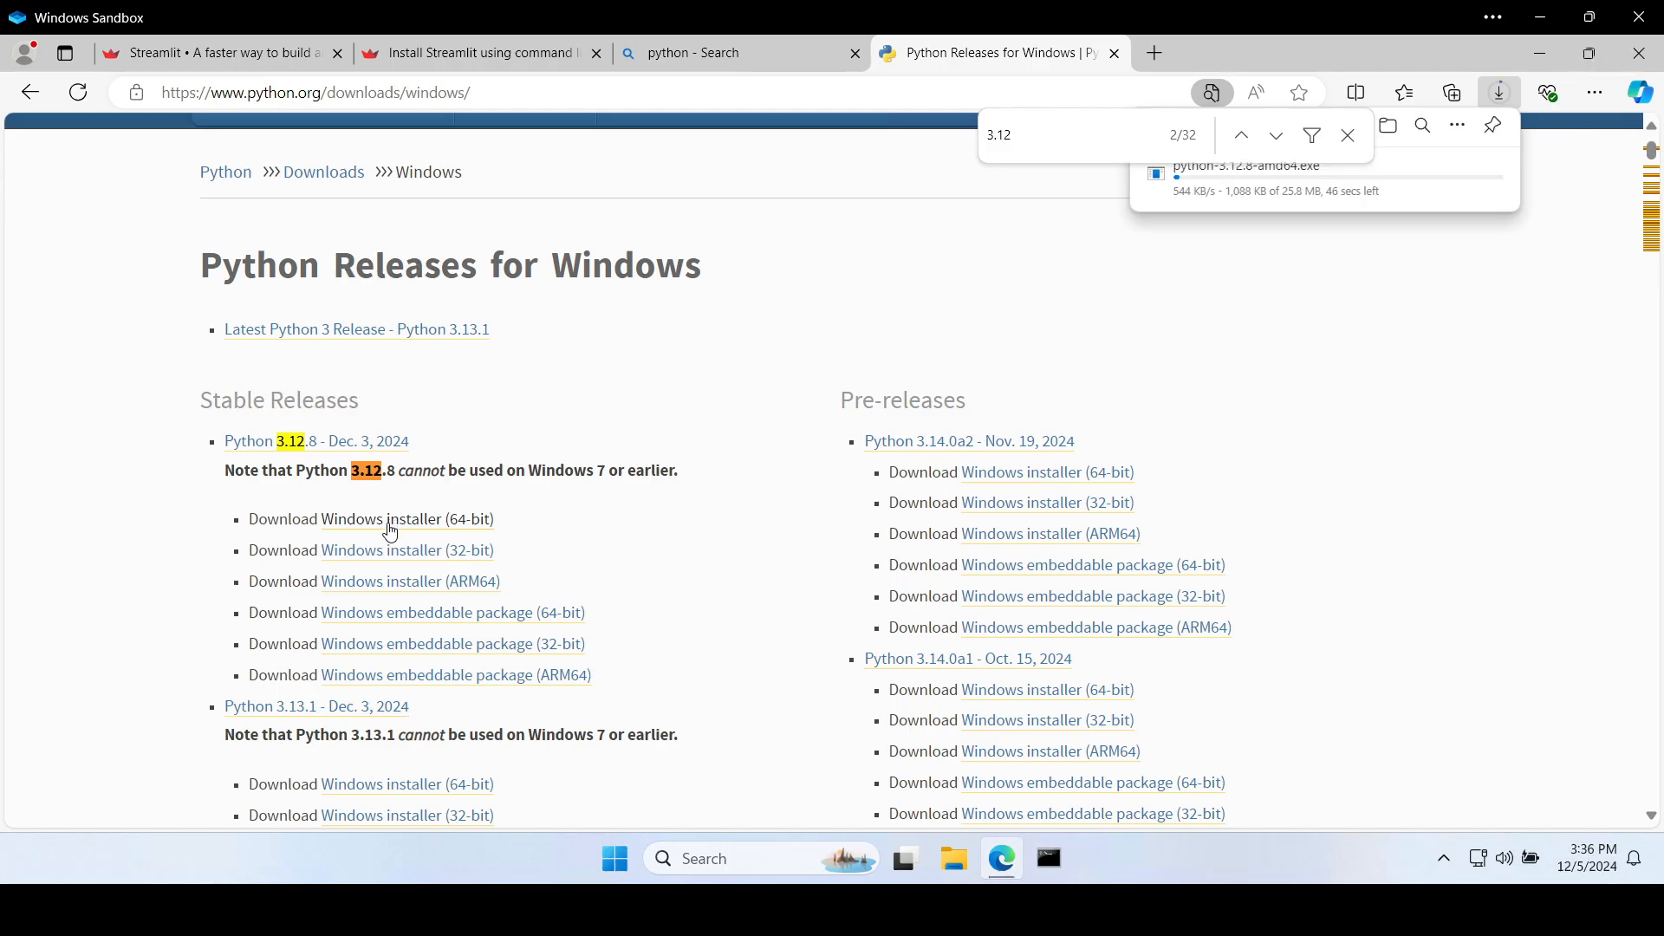
click(1348, 137)
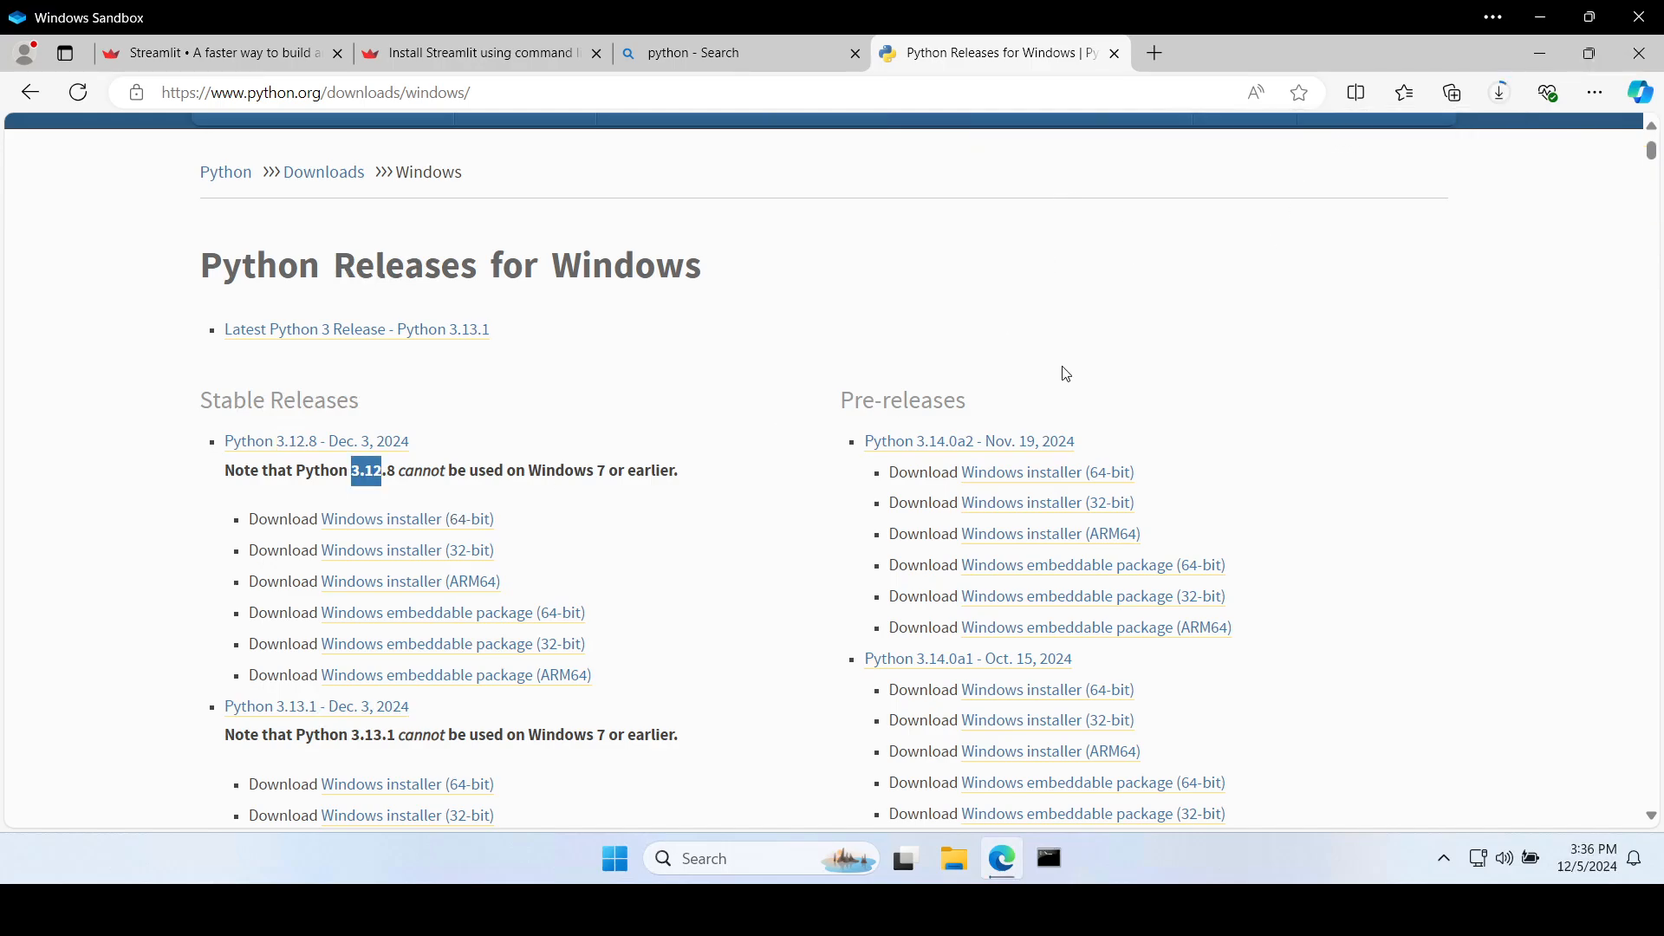
- Run the downloaded python-3.12.8-amd64.exe and enable admin privileges for py.exe and adding python.exe to PATH
click(1507, 92)
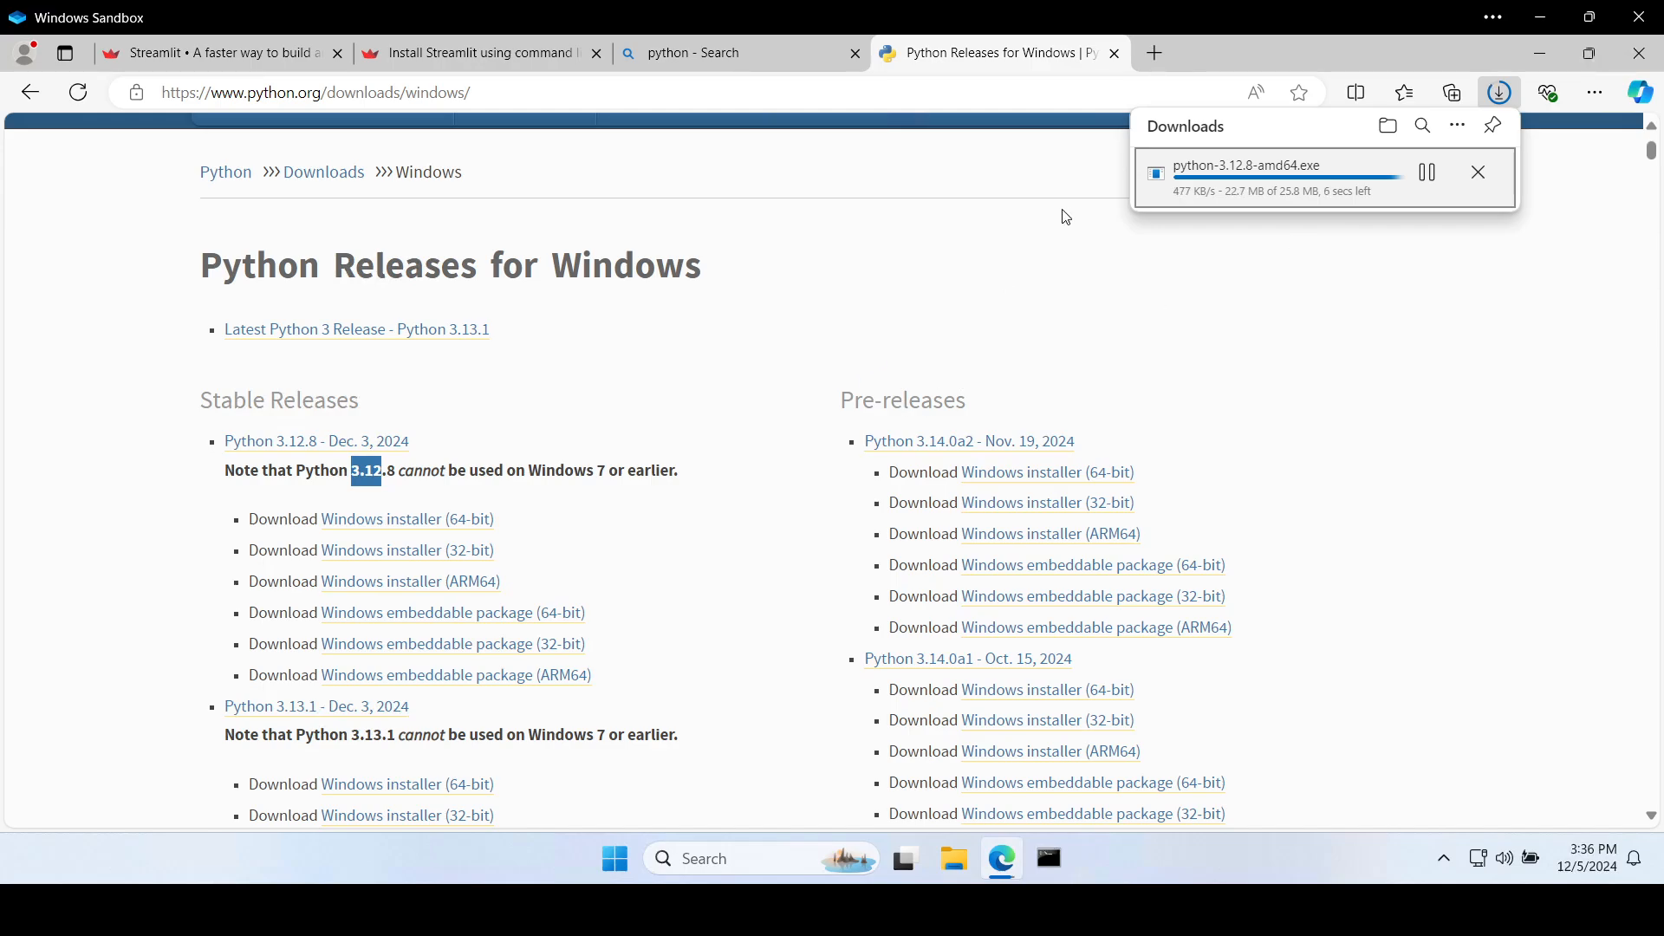
scroll(970, 260, down, 1)
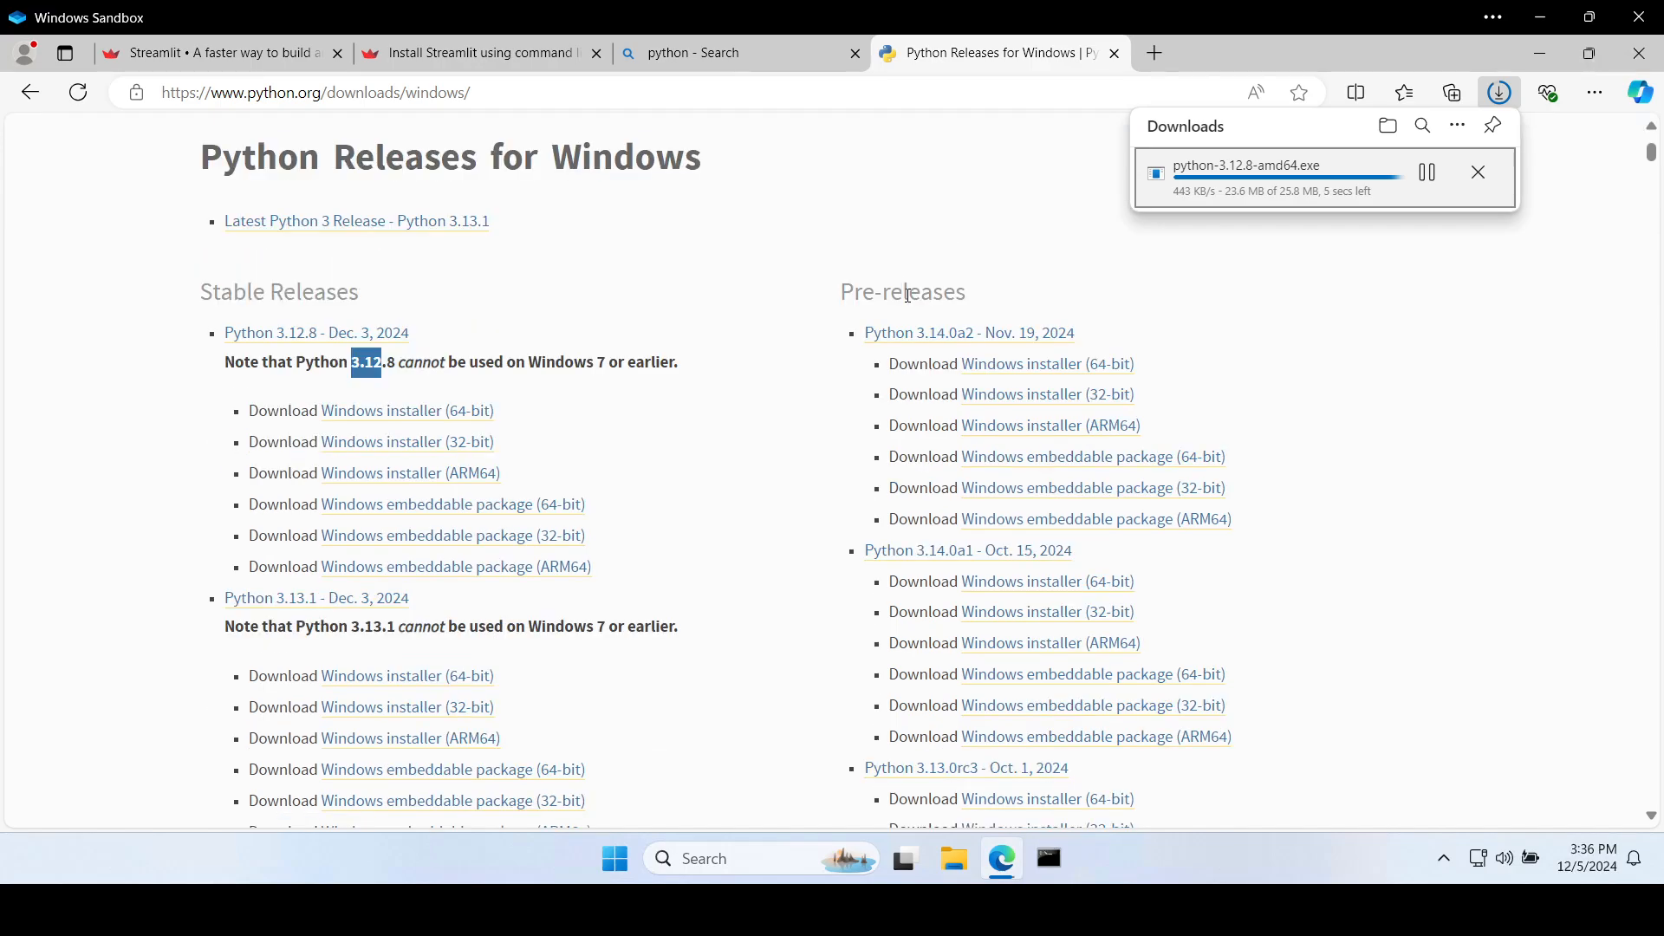
scroll(907, 296, up, 1)
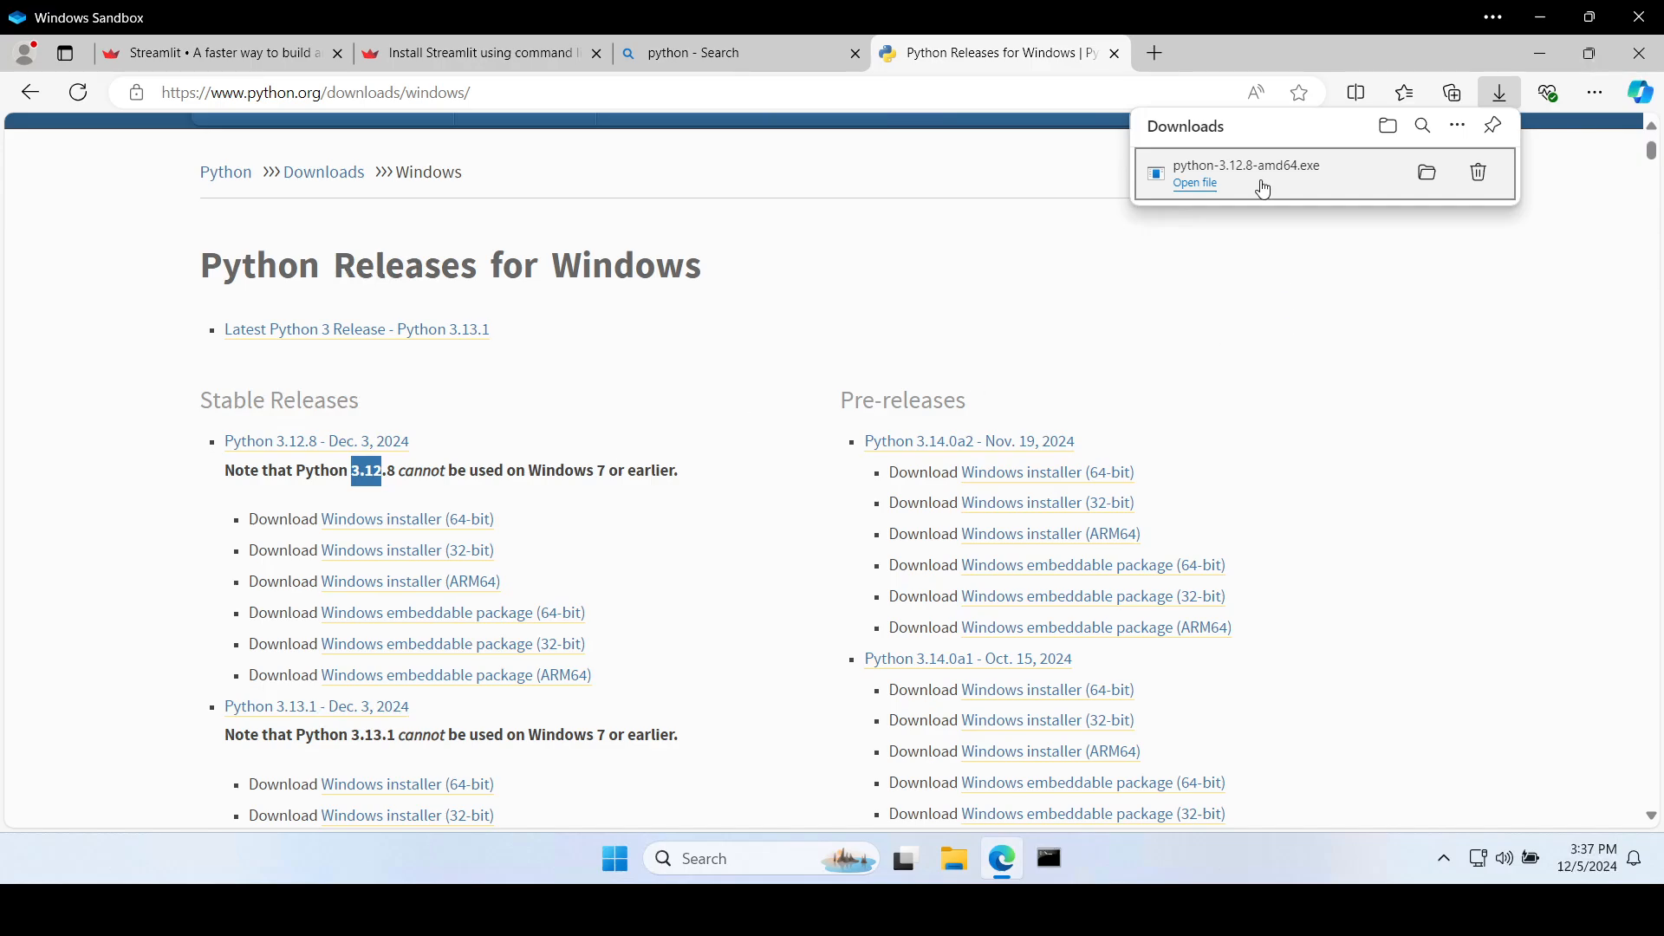
click(1192, 192)
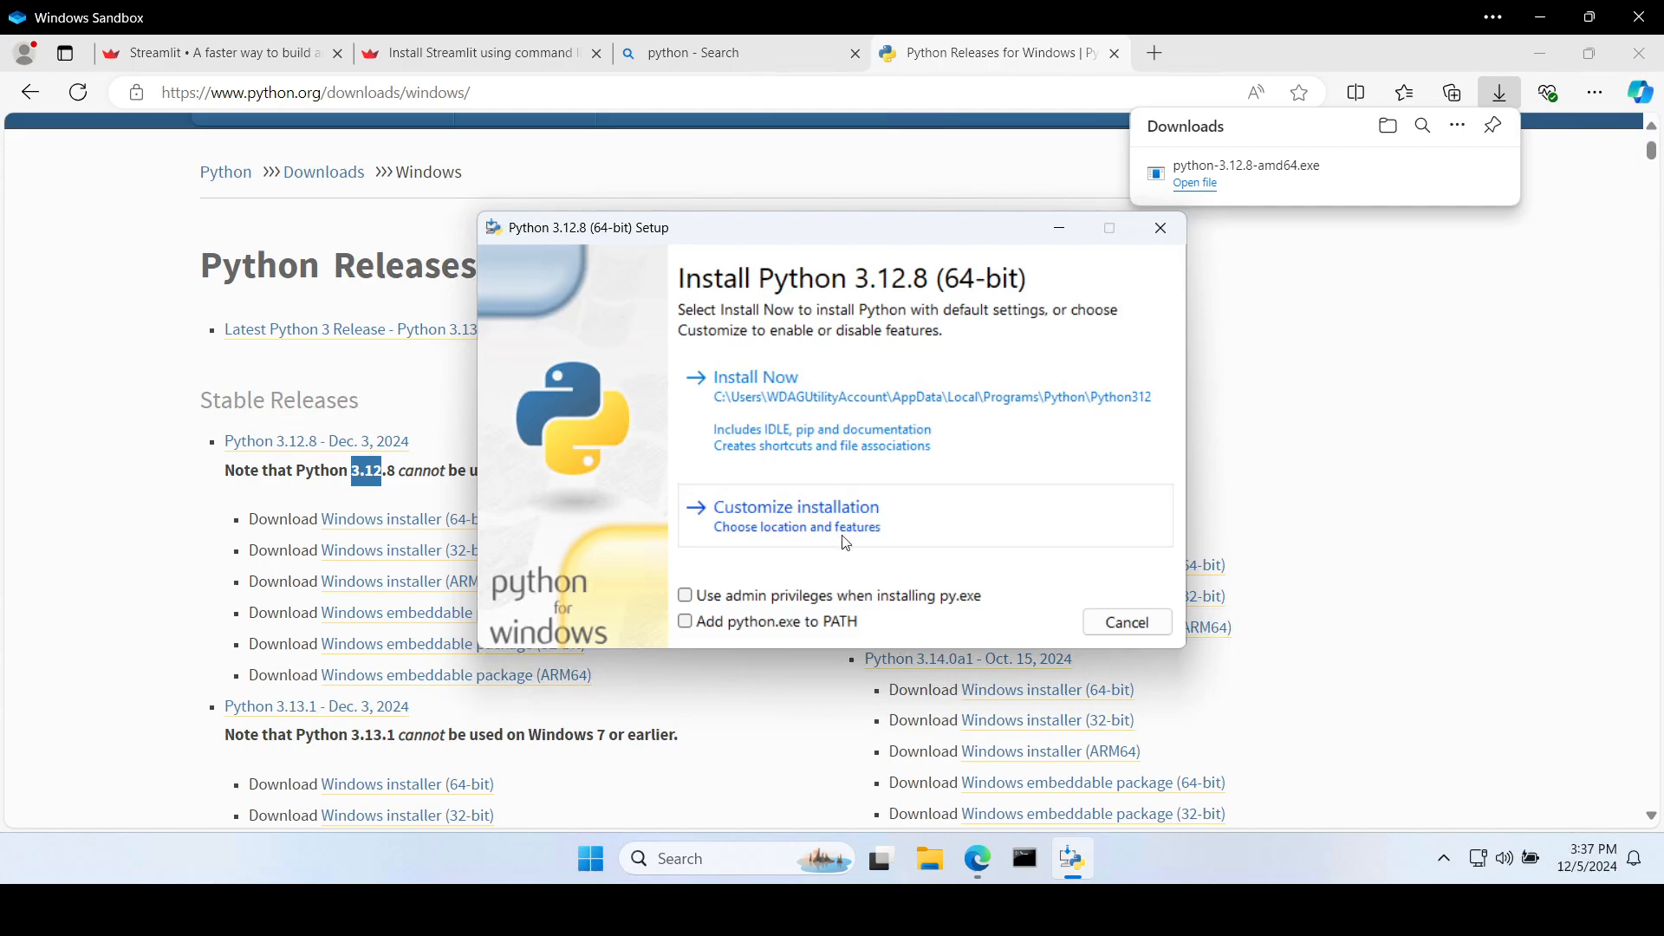
click(744, 598)
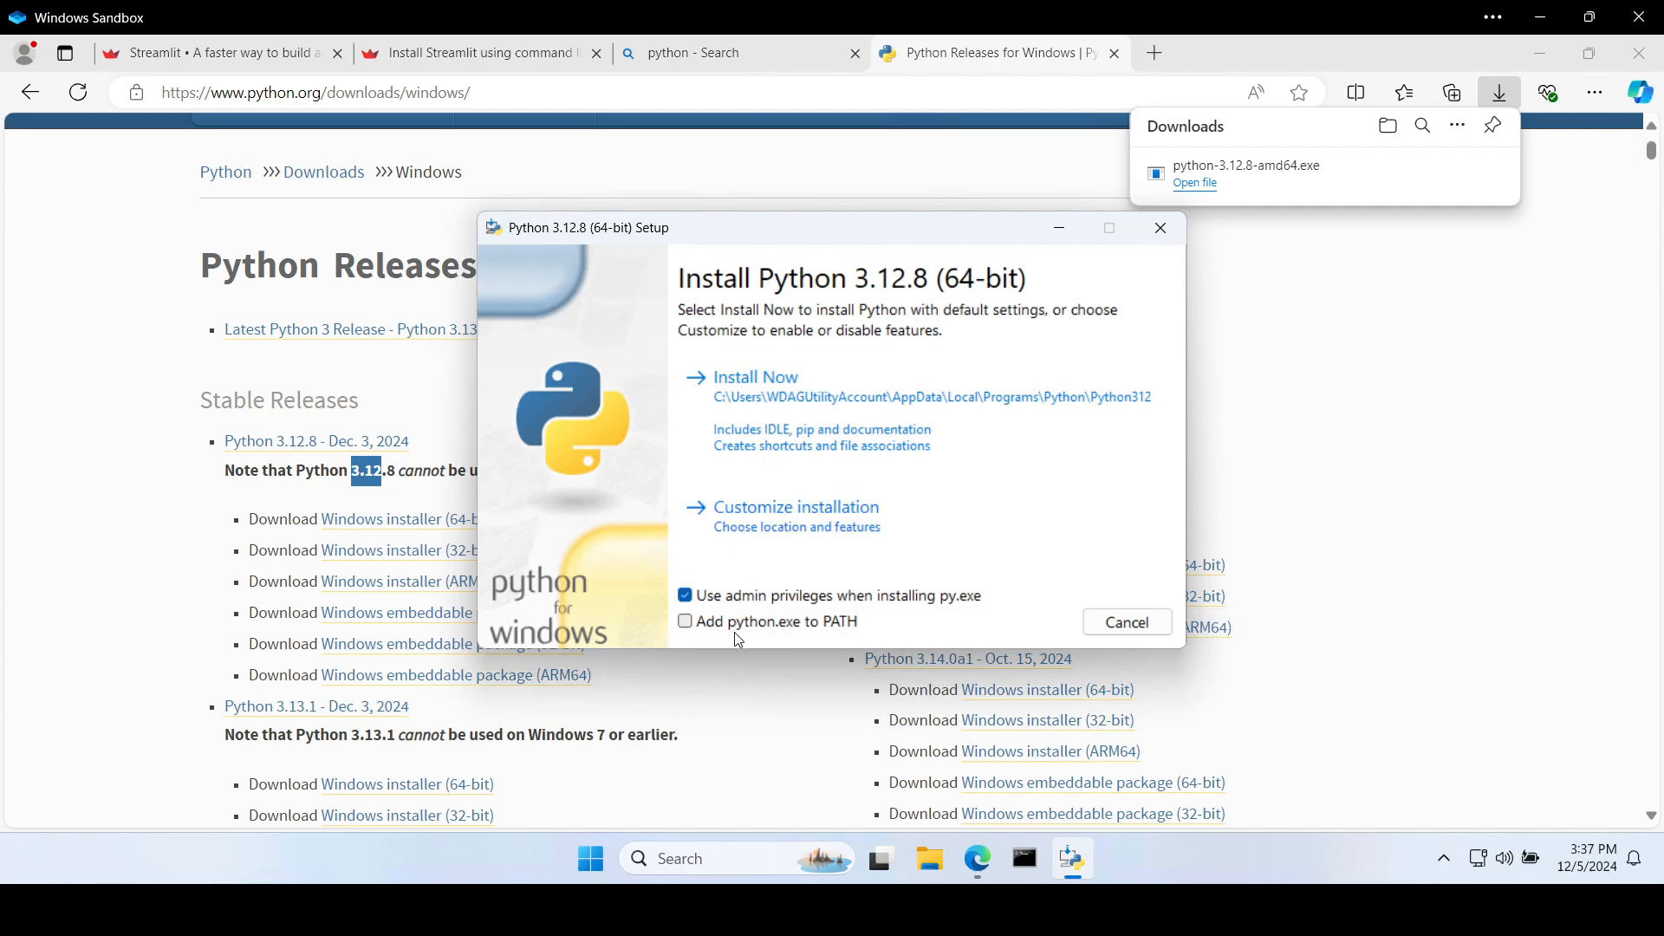
click(737, 631)
- Check for an existing Python installation by running python --version in Command Prompt
click(1016, 861)
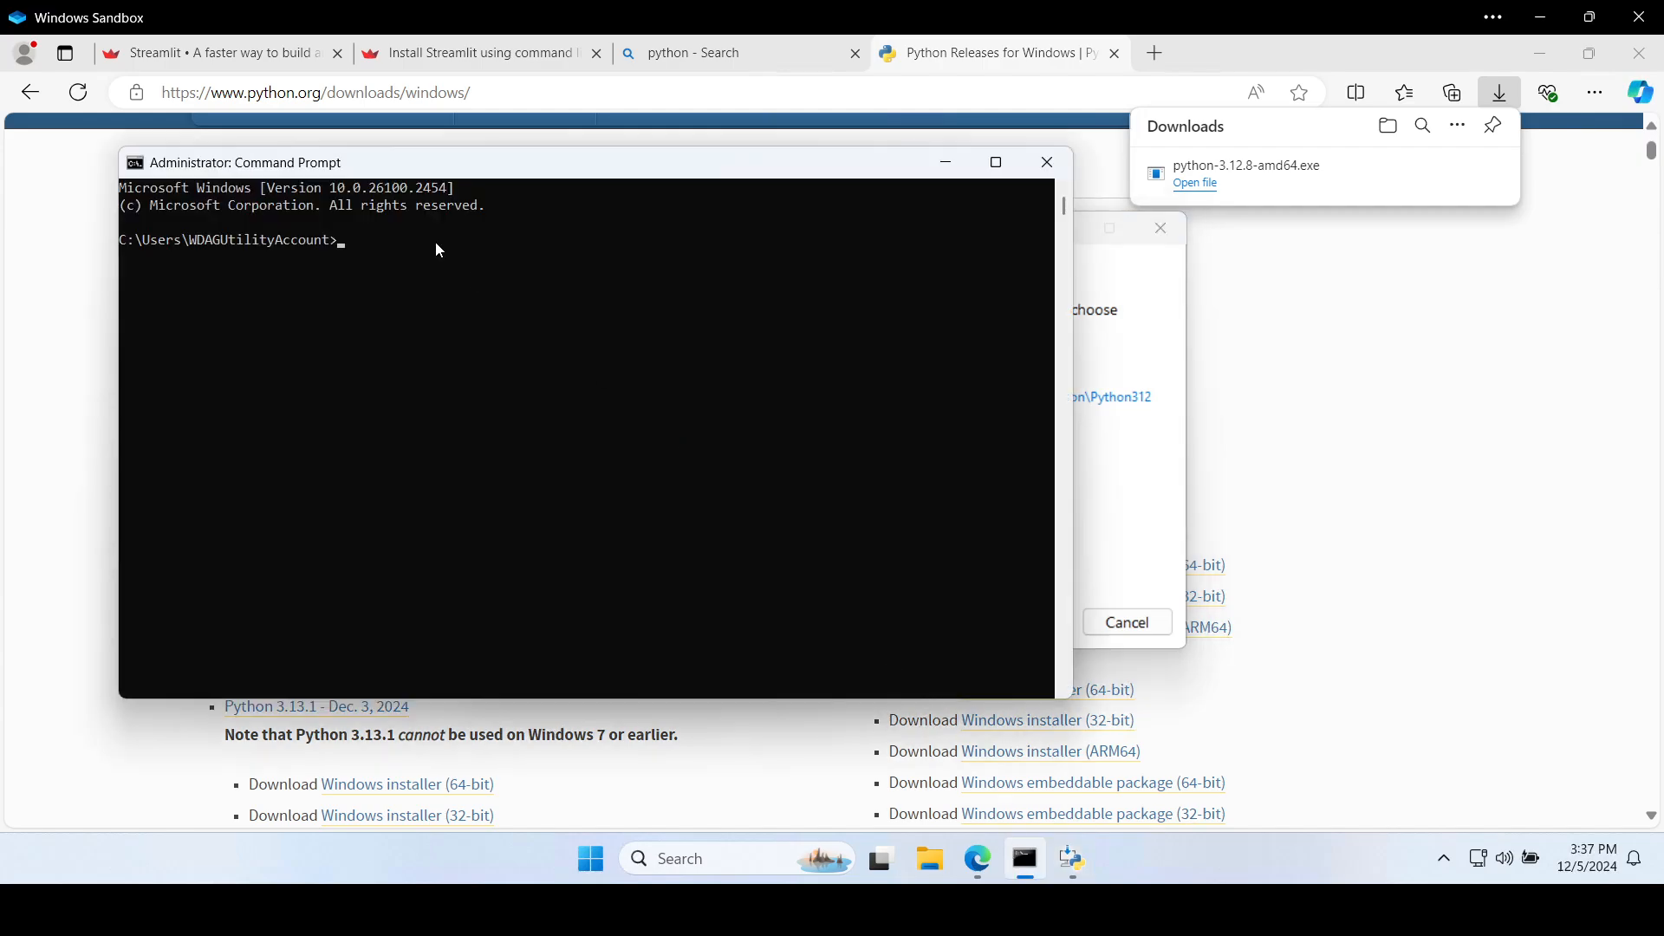
text(python --version)
key(Return)
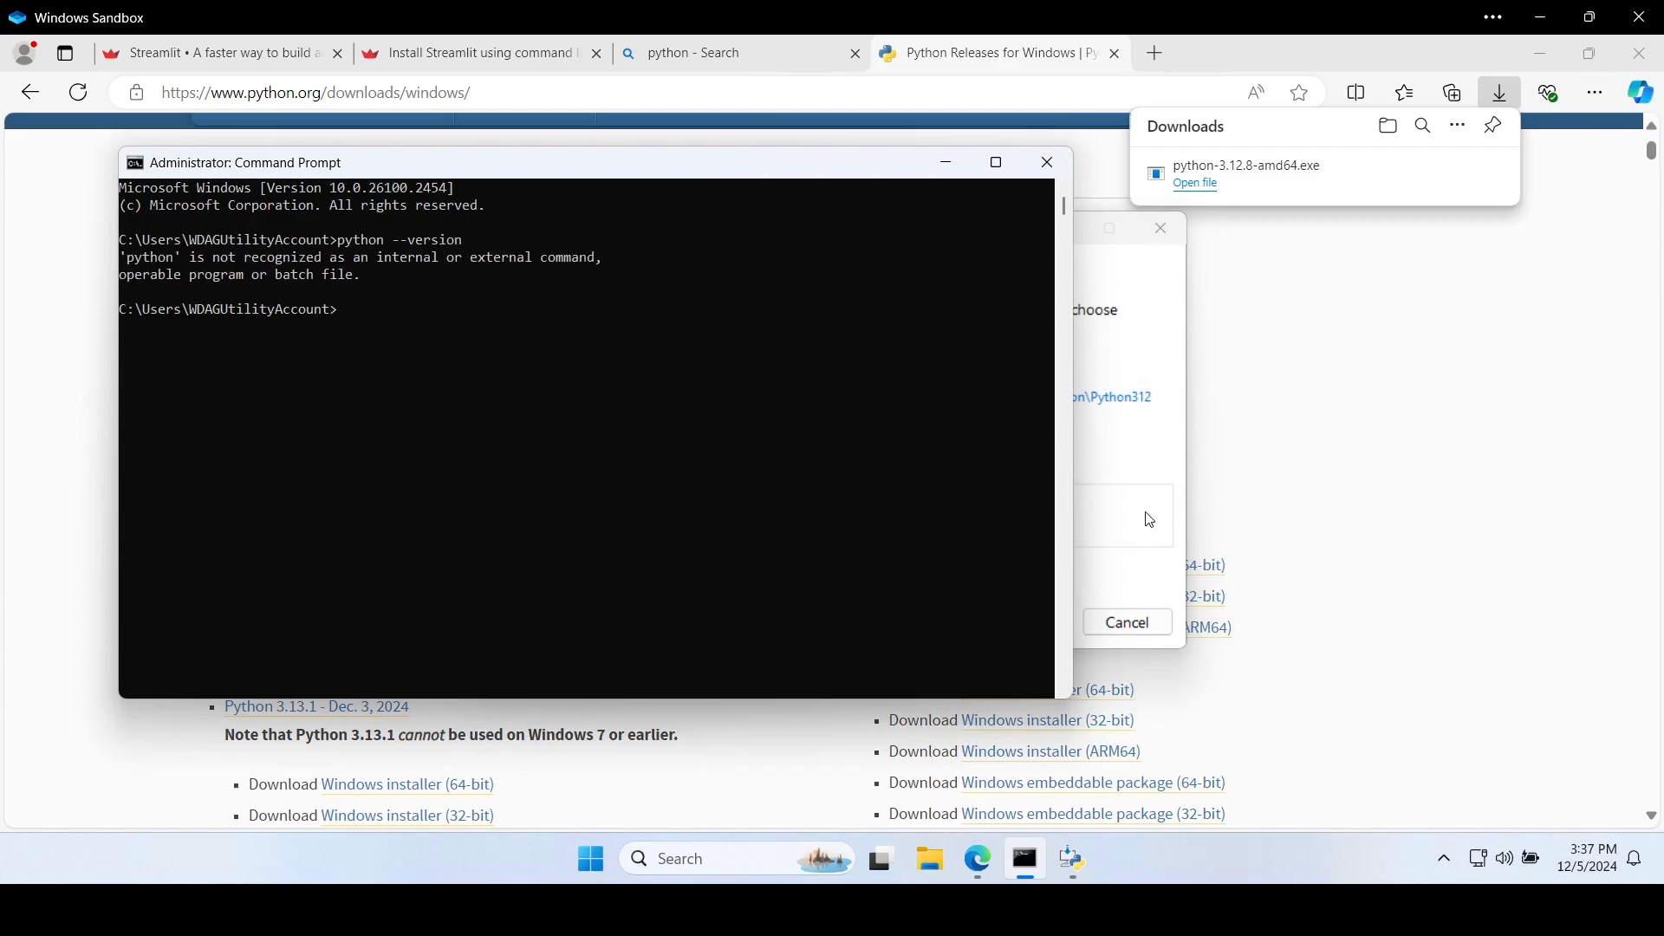
- Choose the customized Python installation to reach the Optional Features page, and minimize the Command Prompt
click(1144, 518)
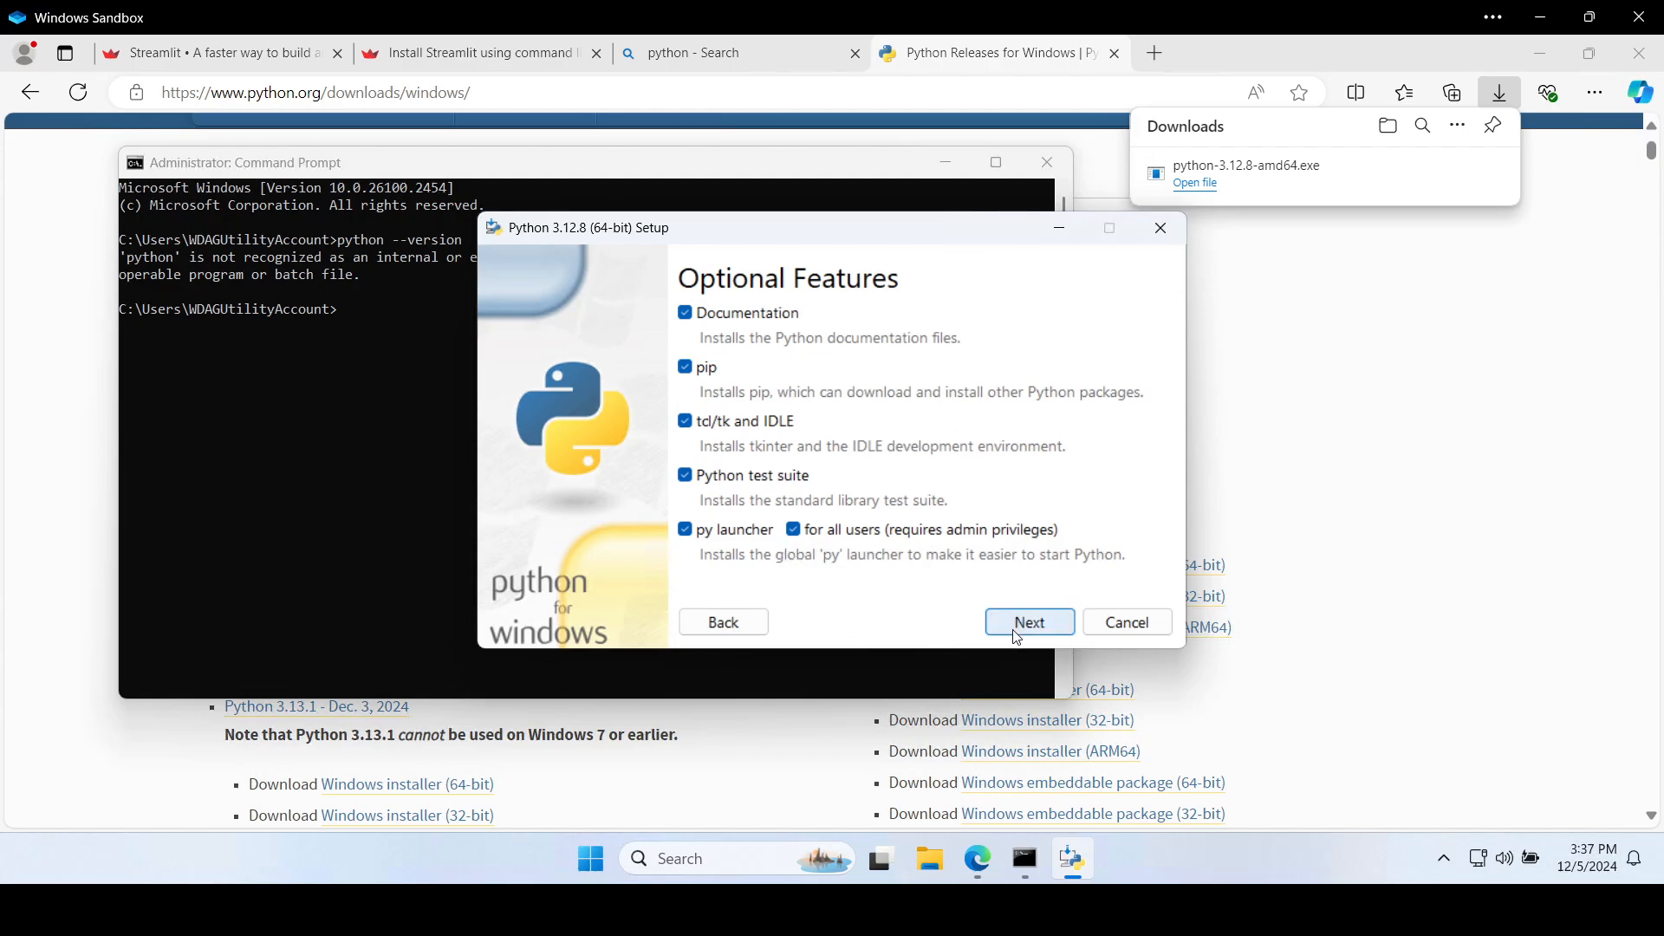
click(722, 622)
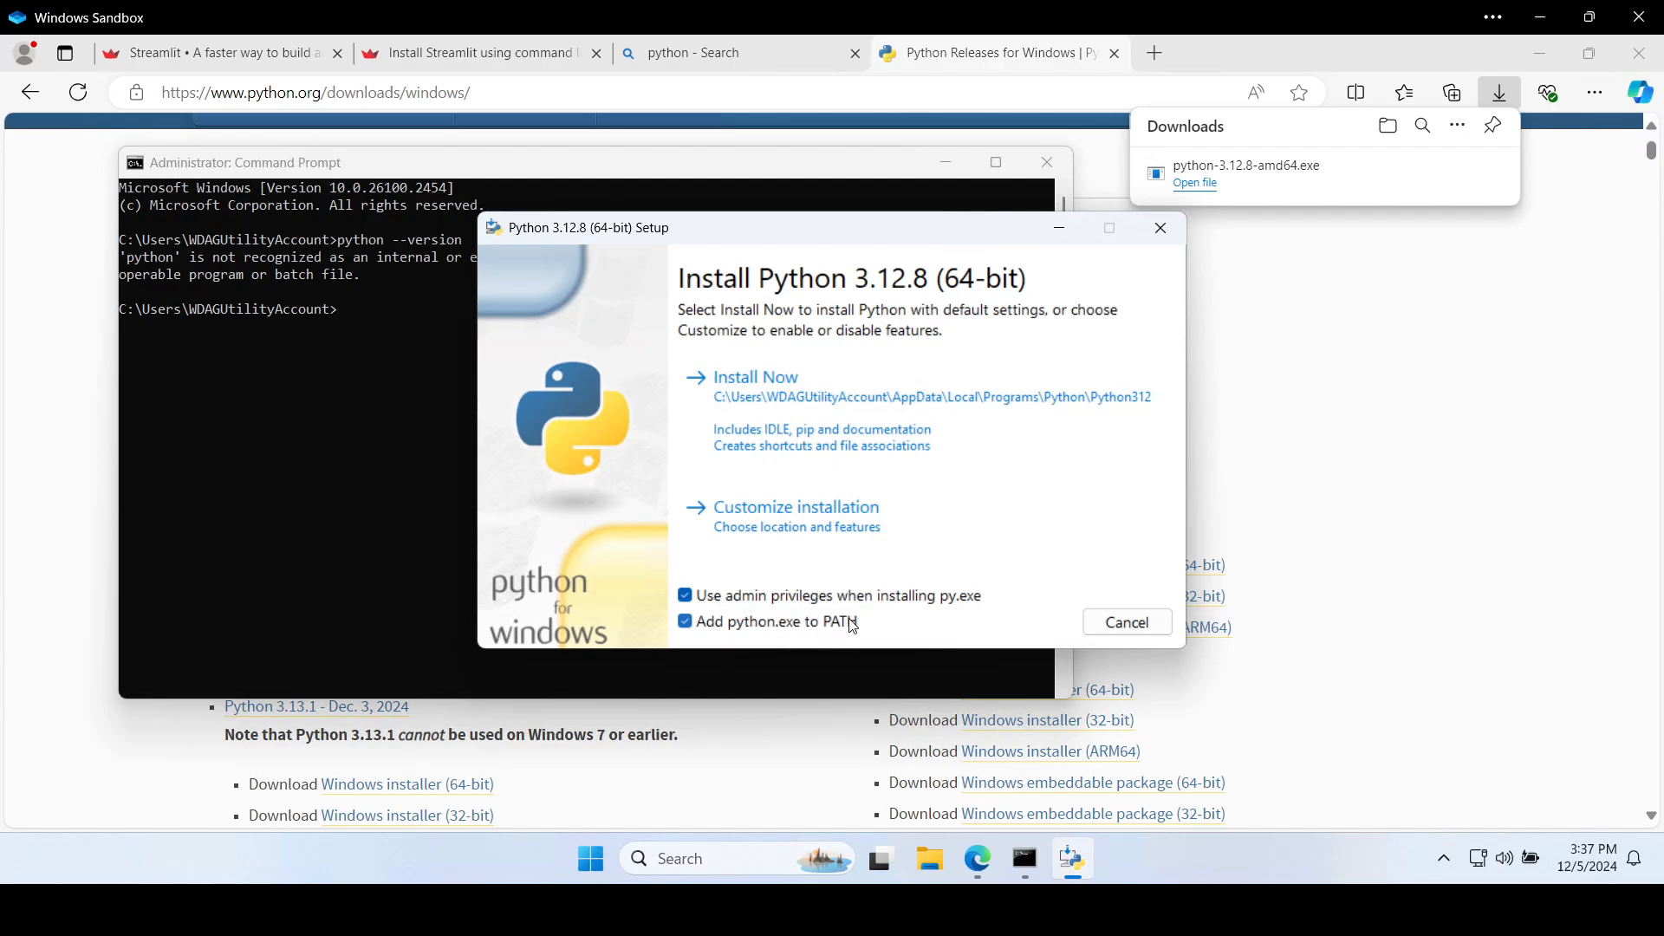
drag(770, 223, 1116, 132)
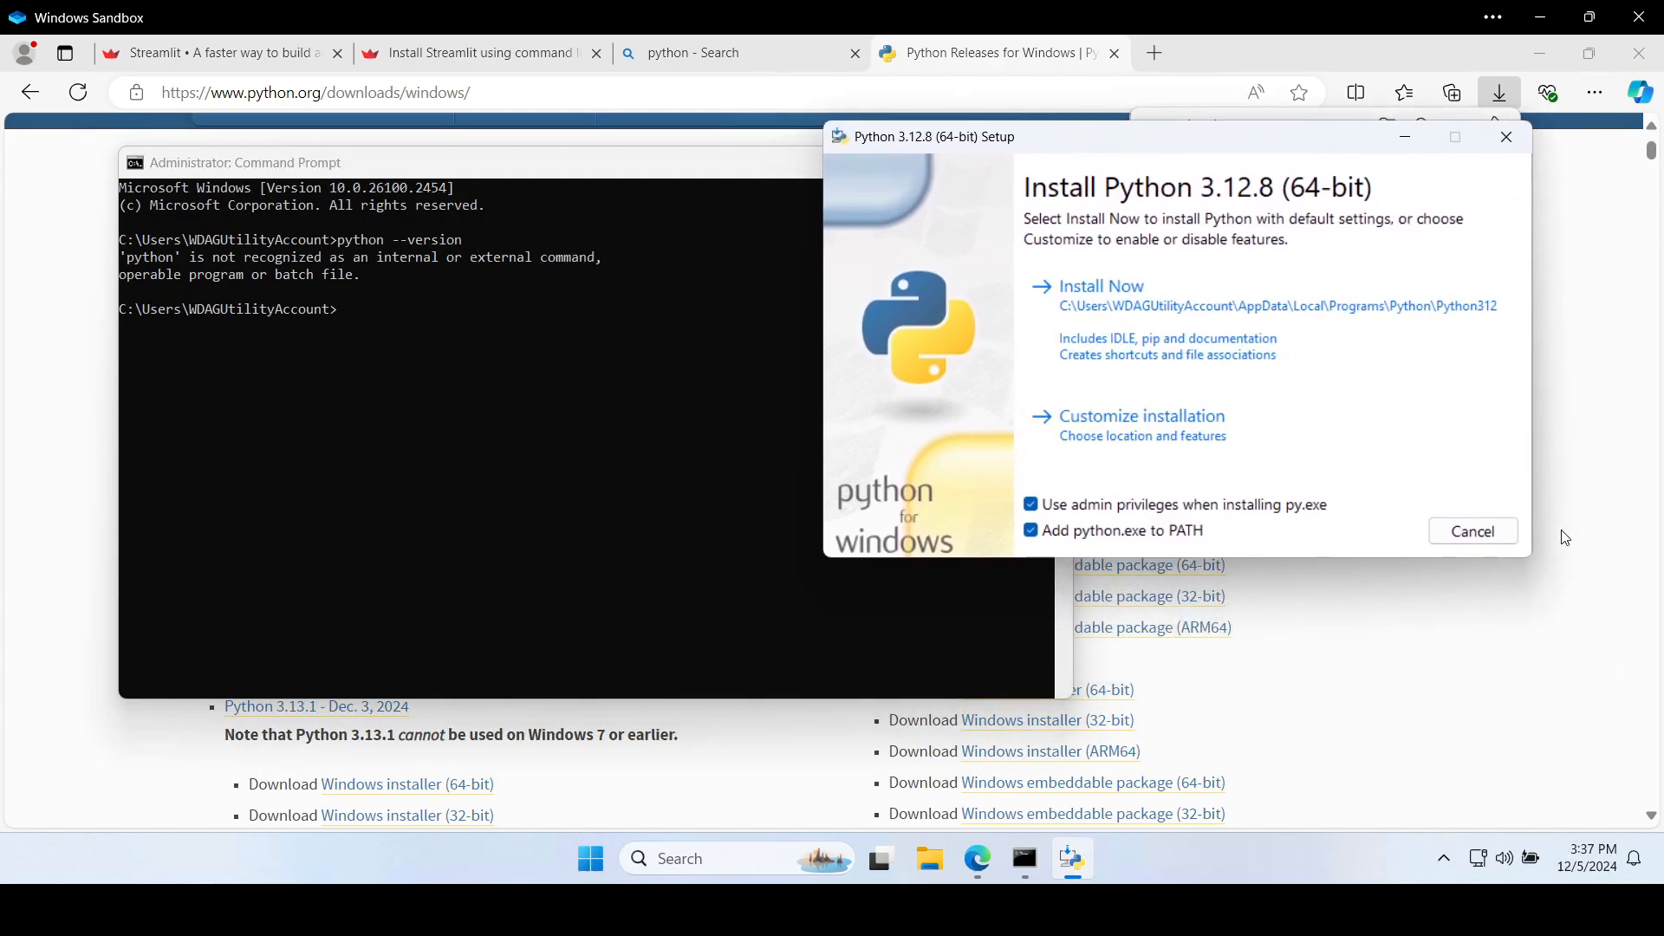
click(1264, 433)
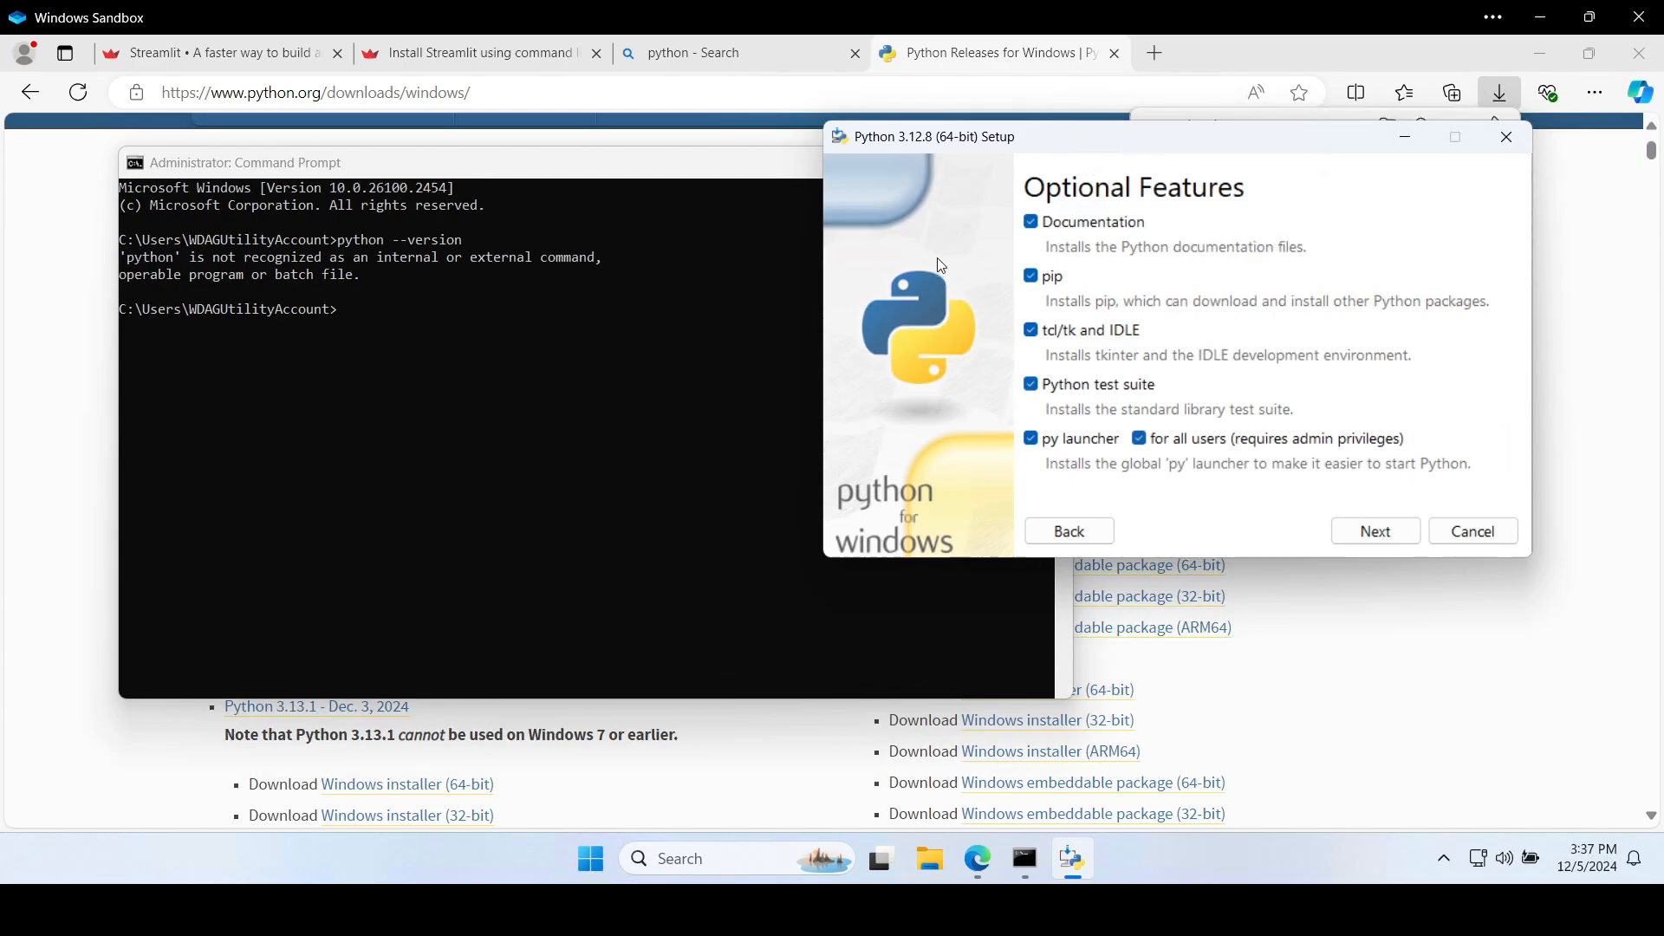
drag(771, 176, 616, 260)
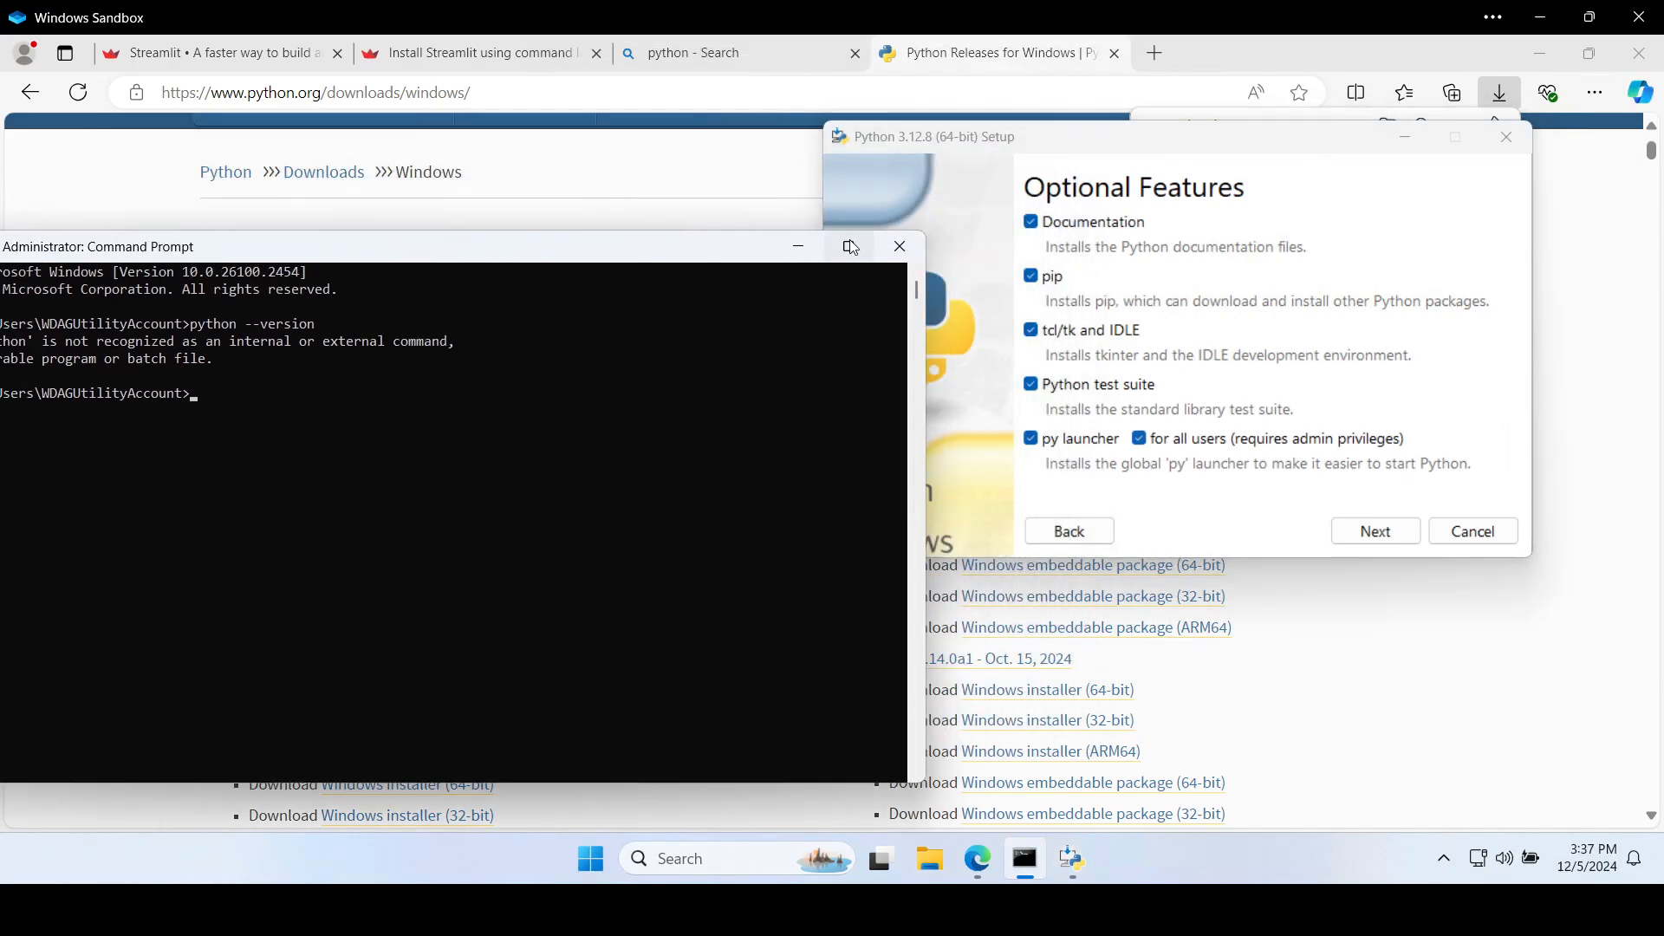
click(797, 246)
- Place the Python setup window beside the Streamlit installation guide and highlight the environment manager prerequisite
click(460, 57)
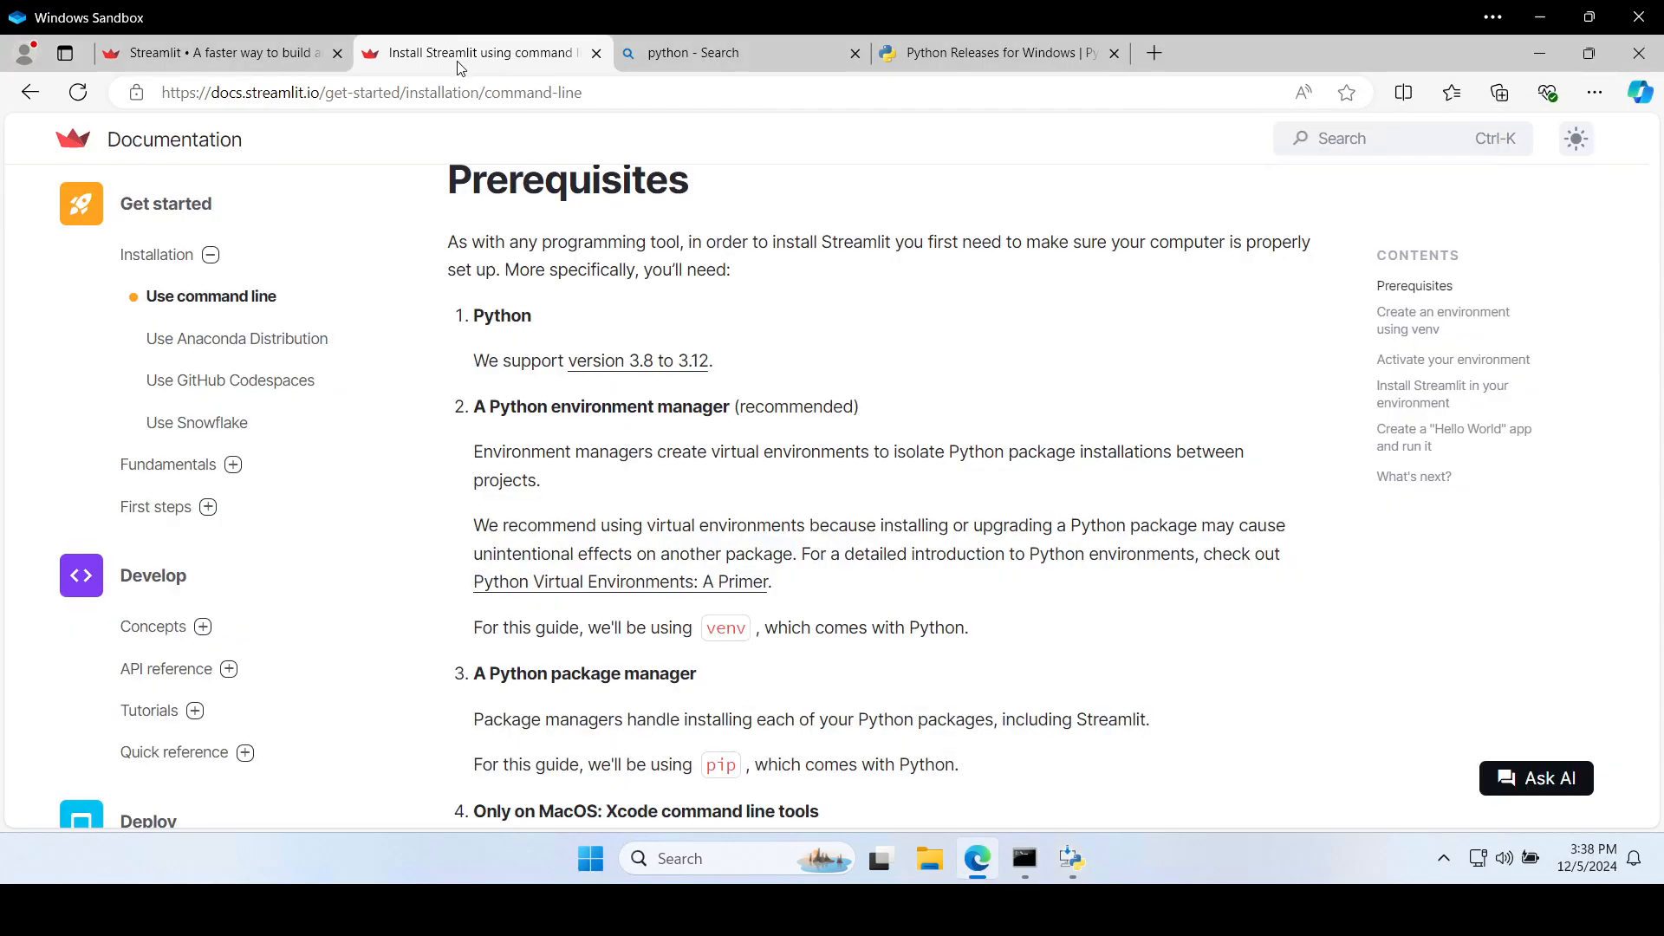
key(alt+Tab)
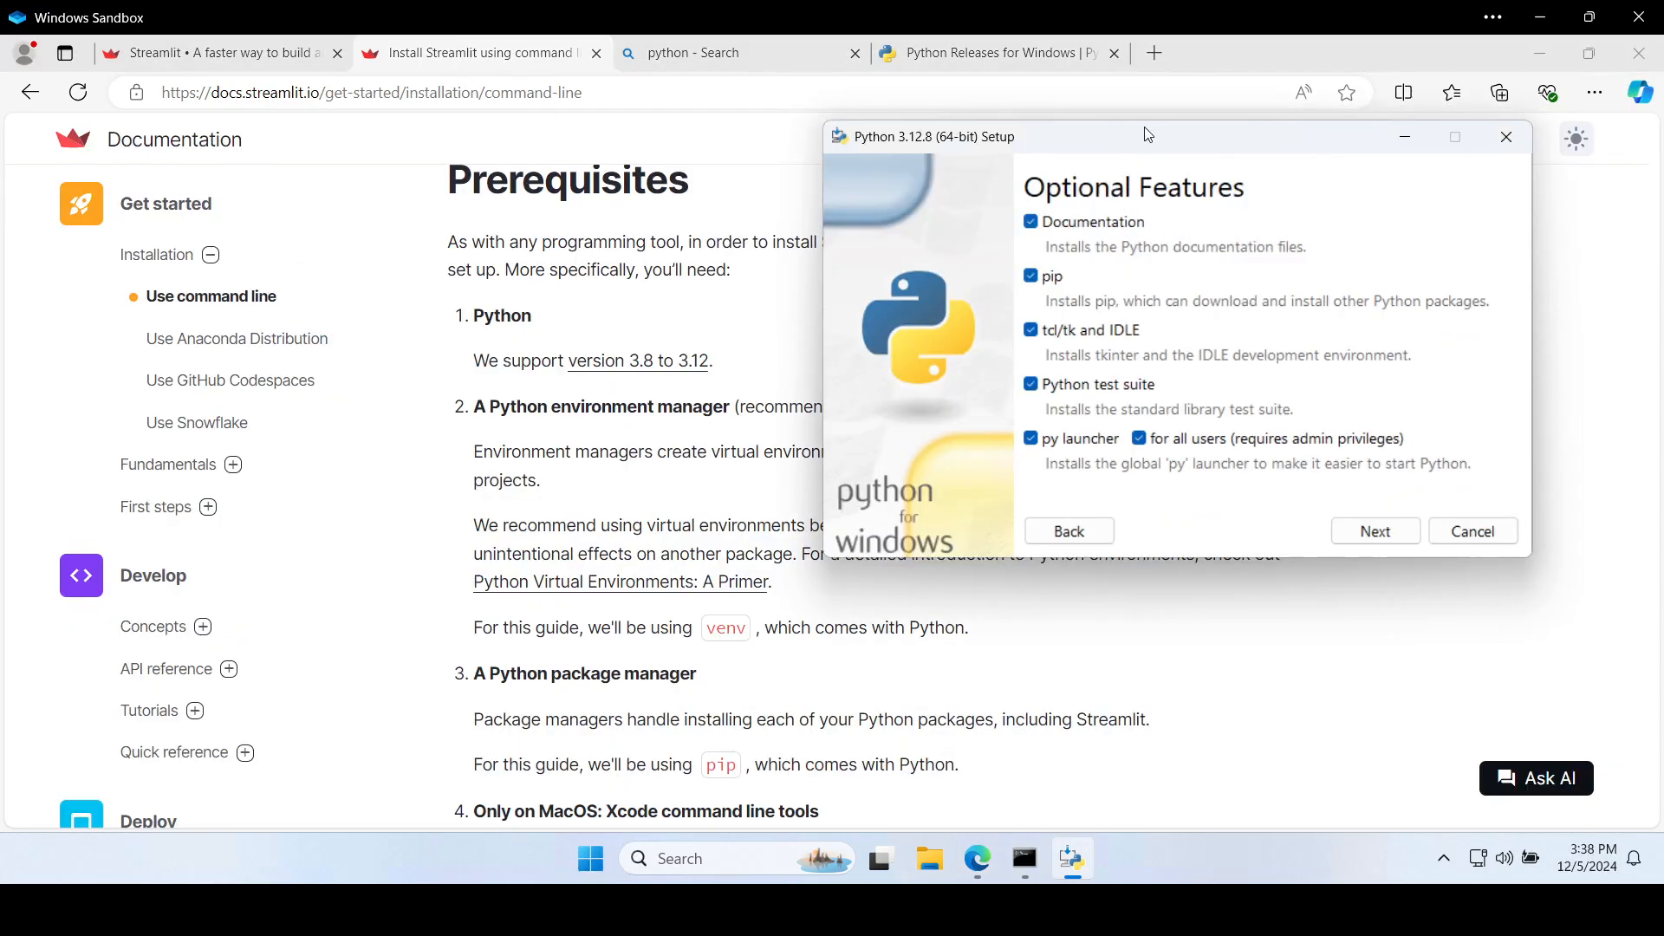
mouse_move(1149, 132)
mouse_down()
mouse_move(1350, 182)
mouse_move(1157, 161)
mouse_up()
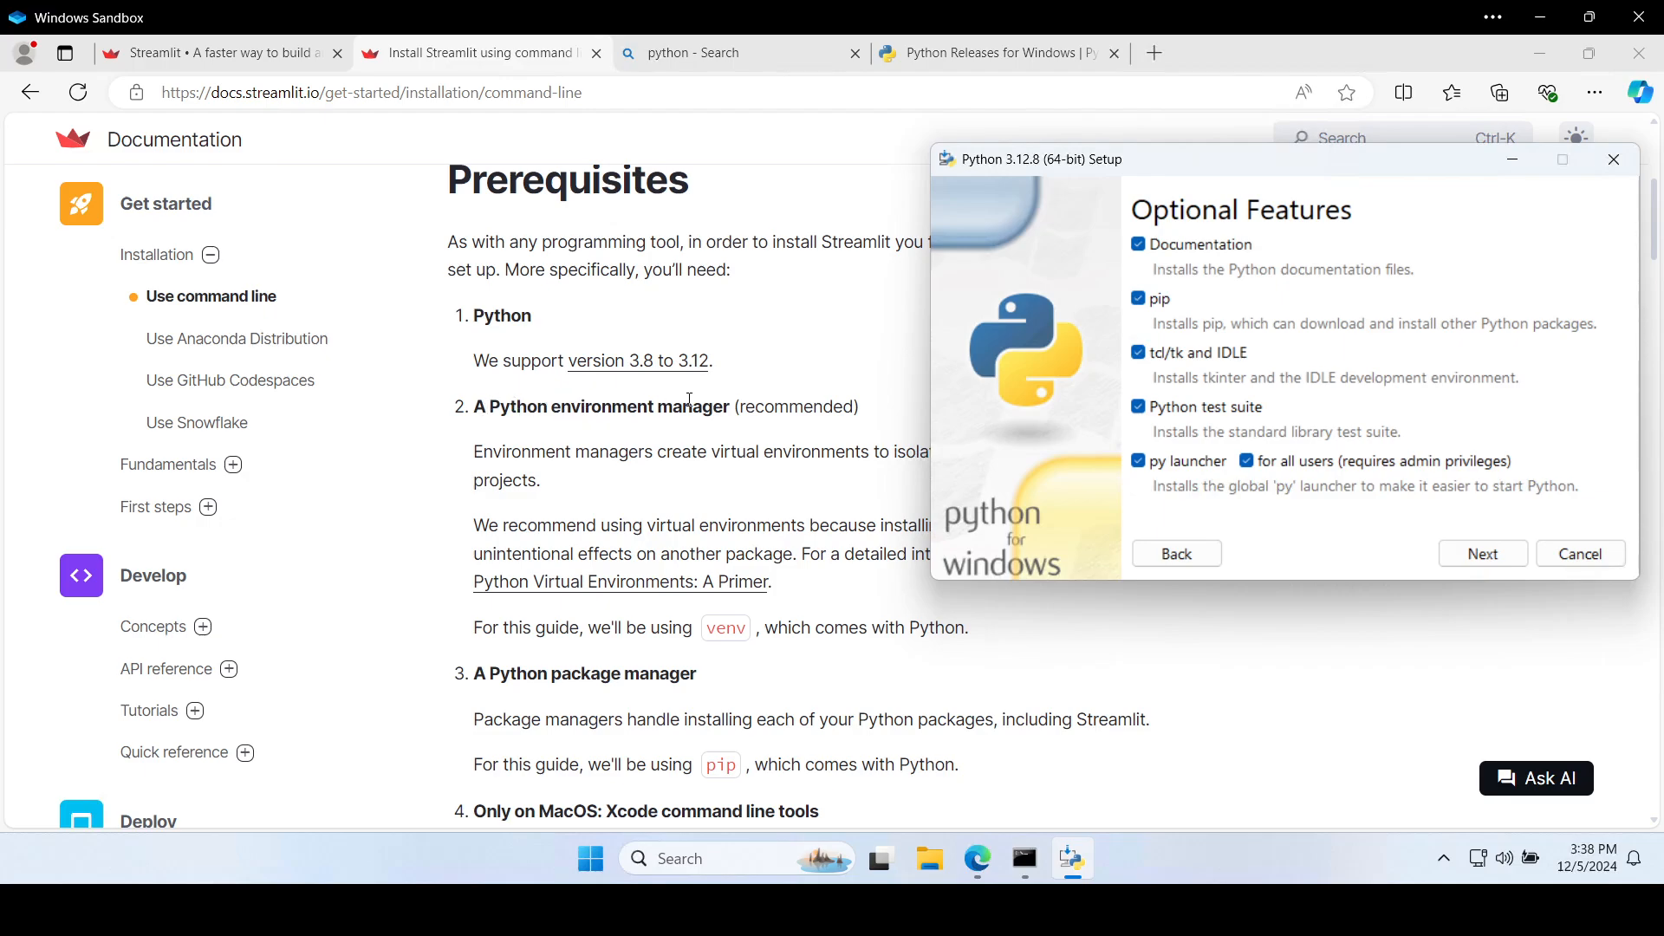
drag(555, 407, 729, 407)
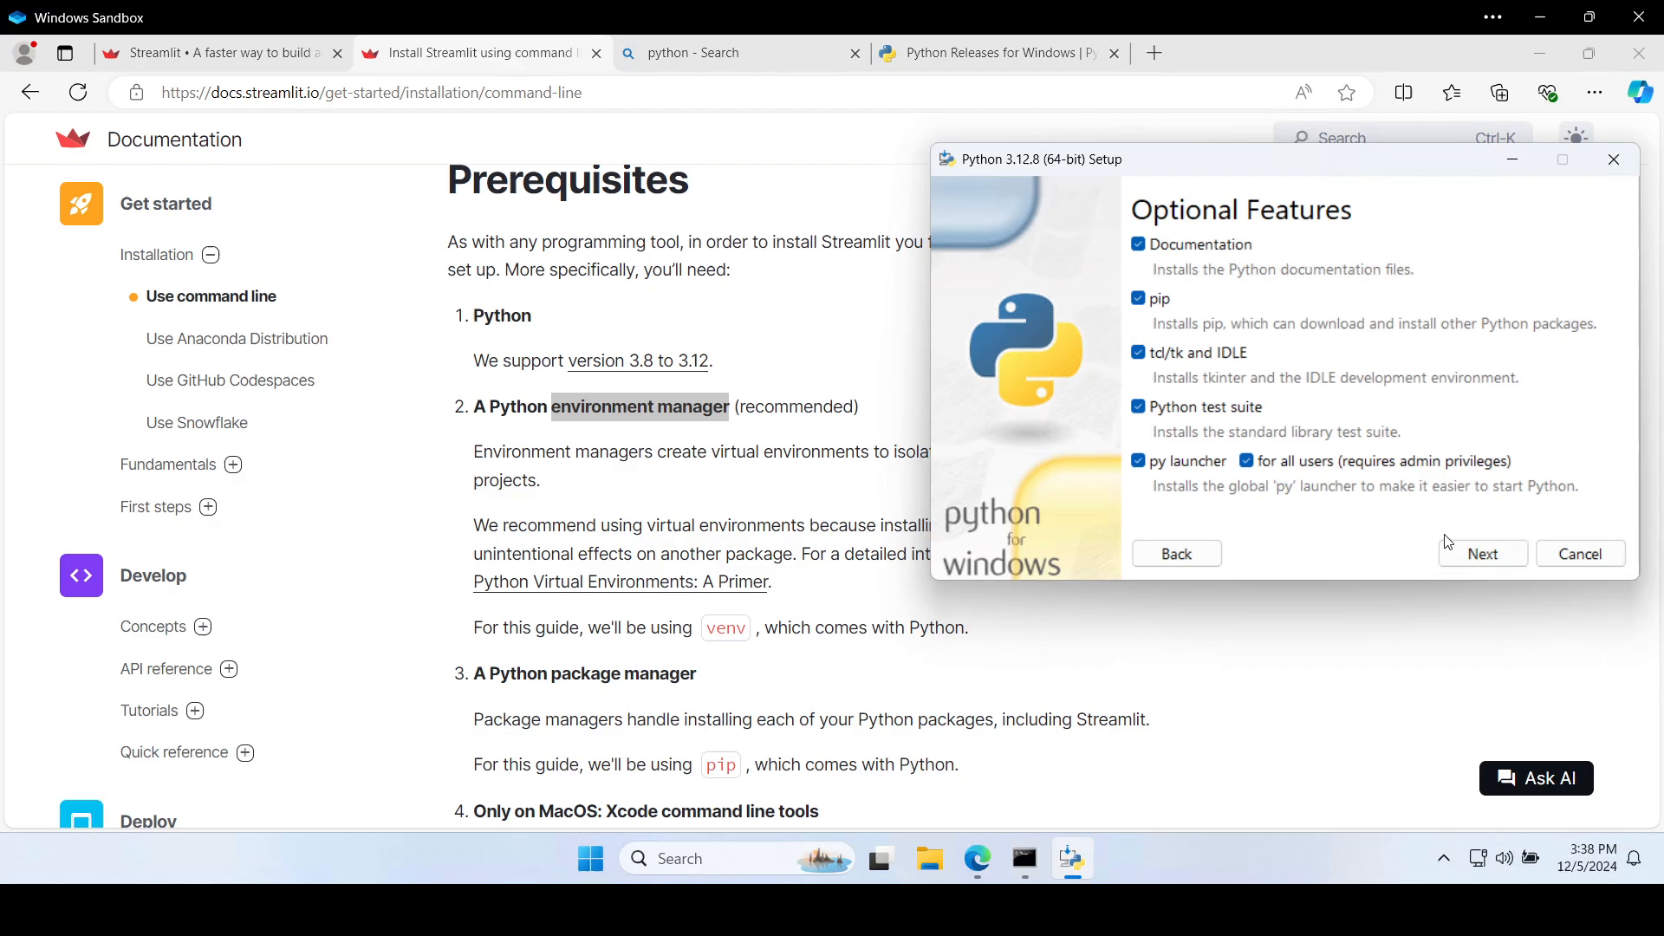
- Keep all optional features, enable Precompile standard library, Download debugging symbols and Download debug binaries, and start the Python installation
click(1471, 551)
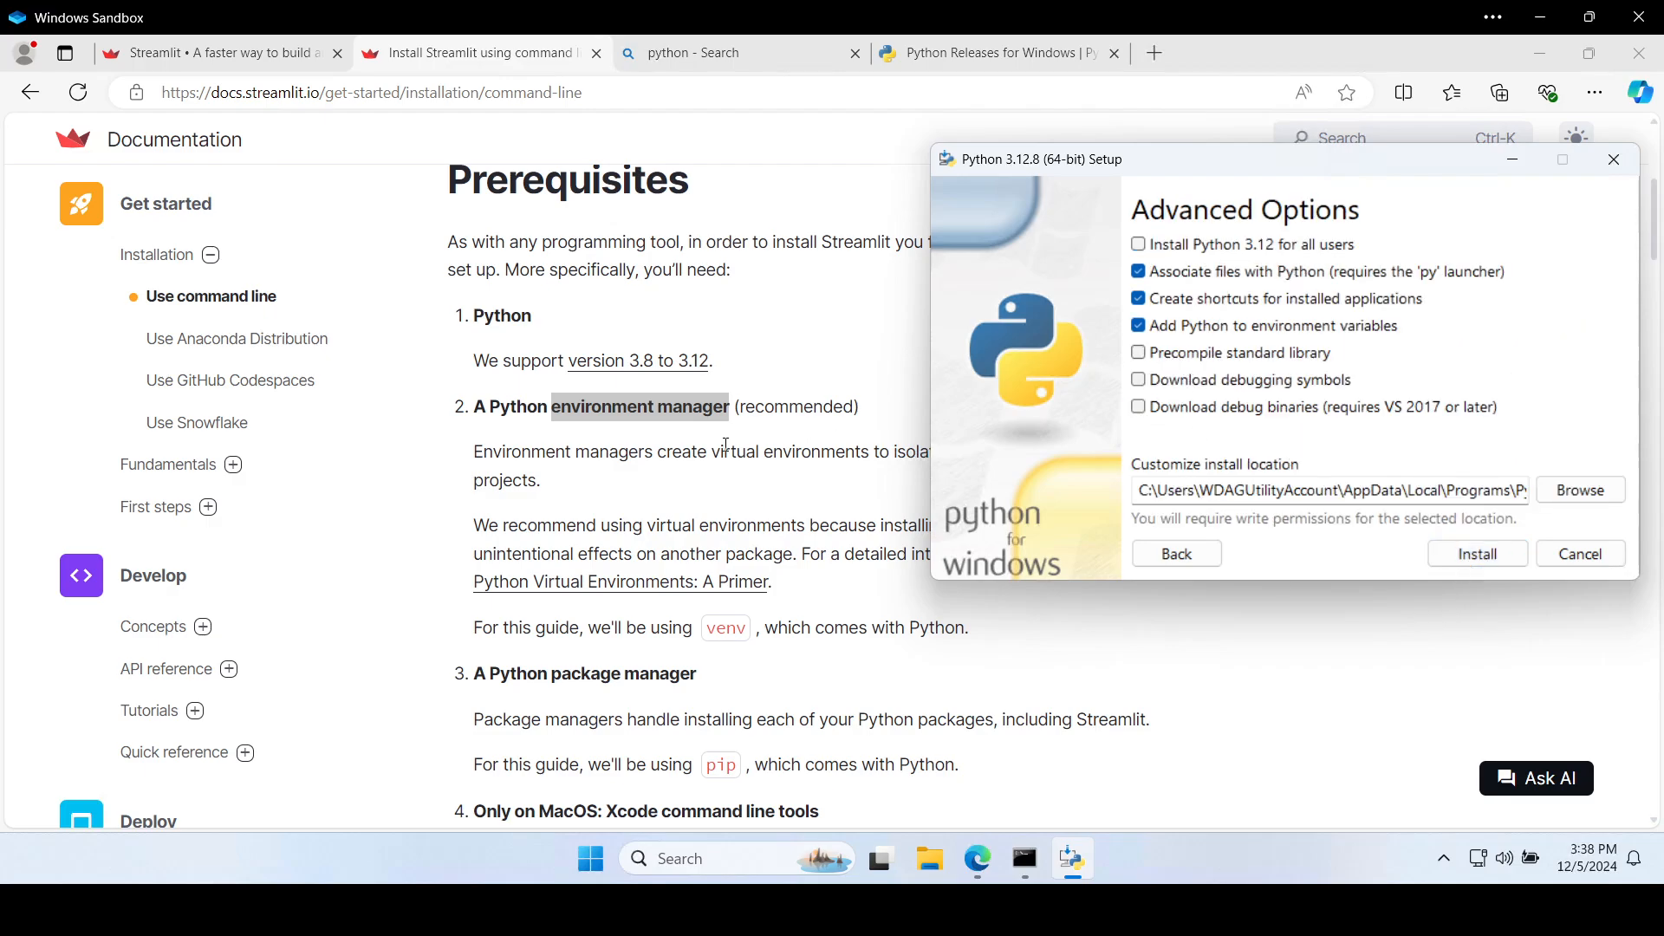
scroll(746, 482, down, 1)
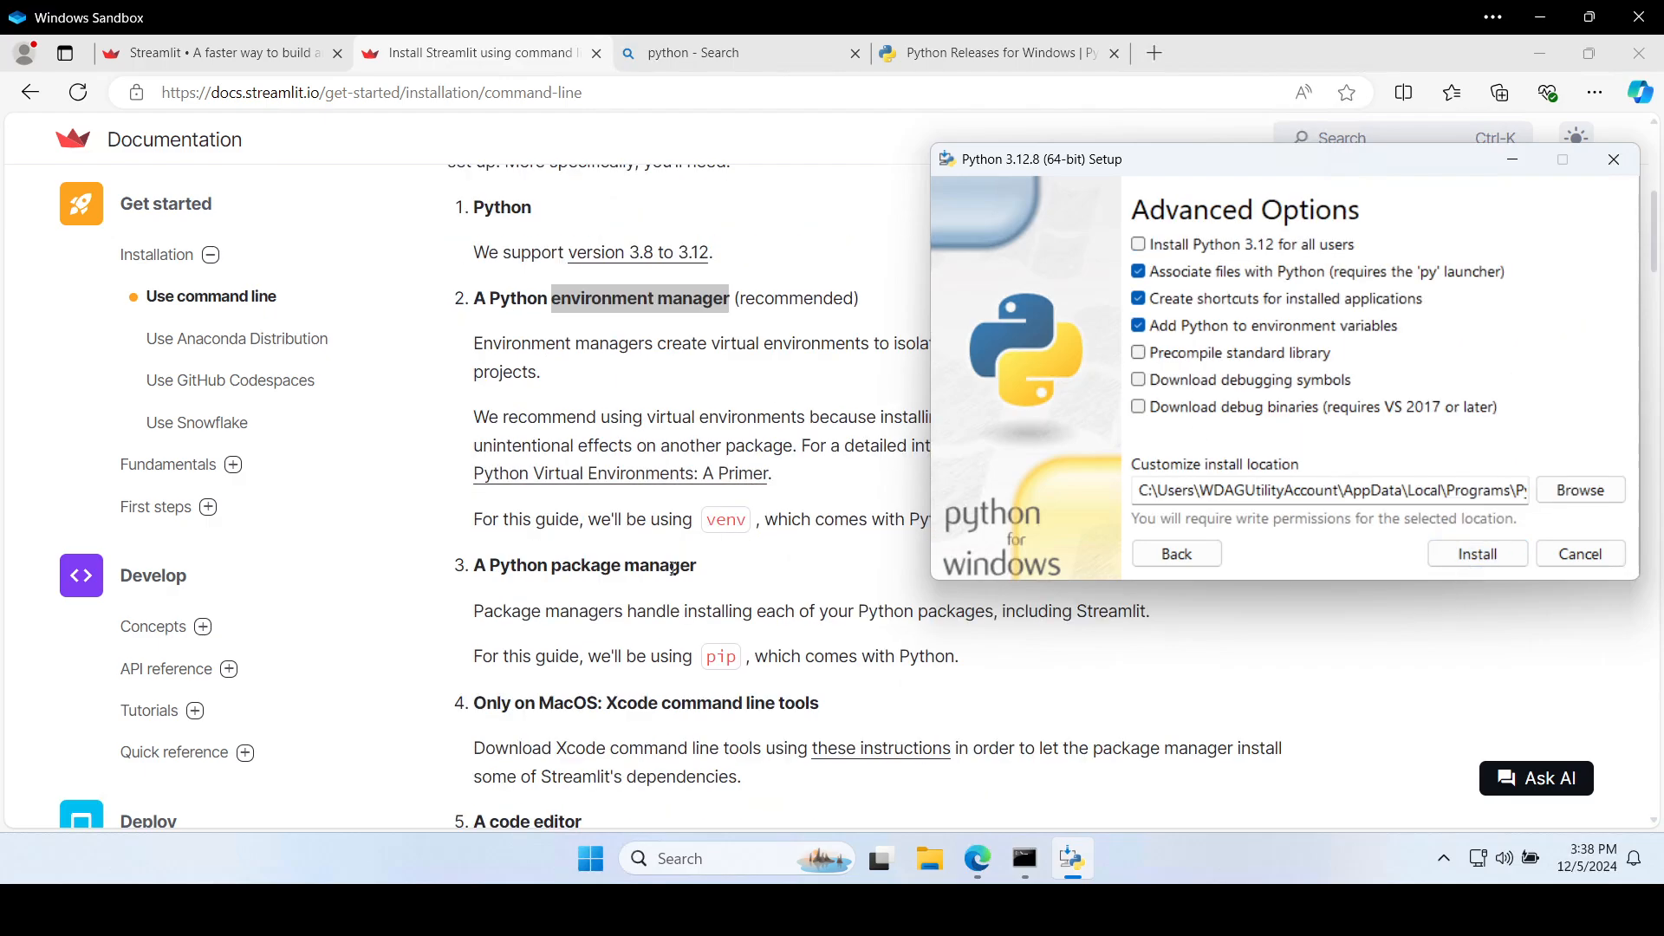
click(1147, 354)
click(1139, 380)
click(1139, 407)
click(1464, 564)
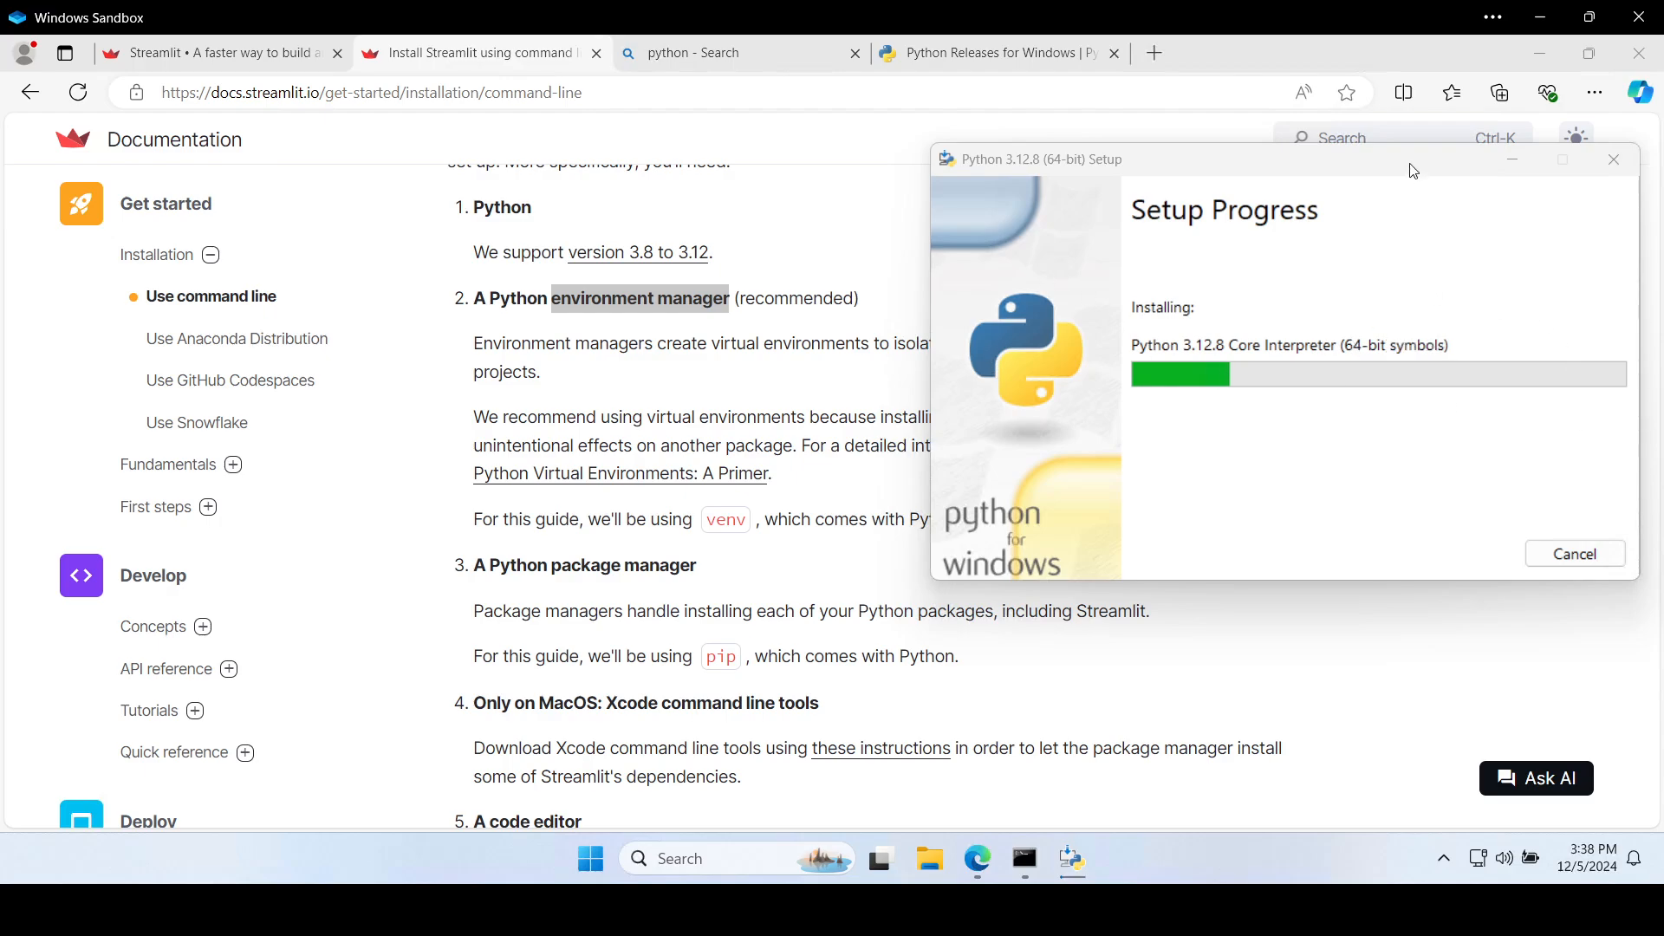
drag(1413, 171, 1058, 231)
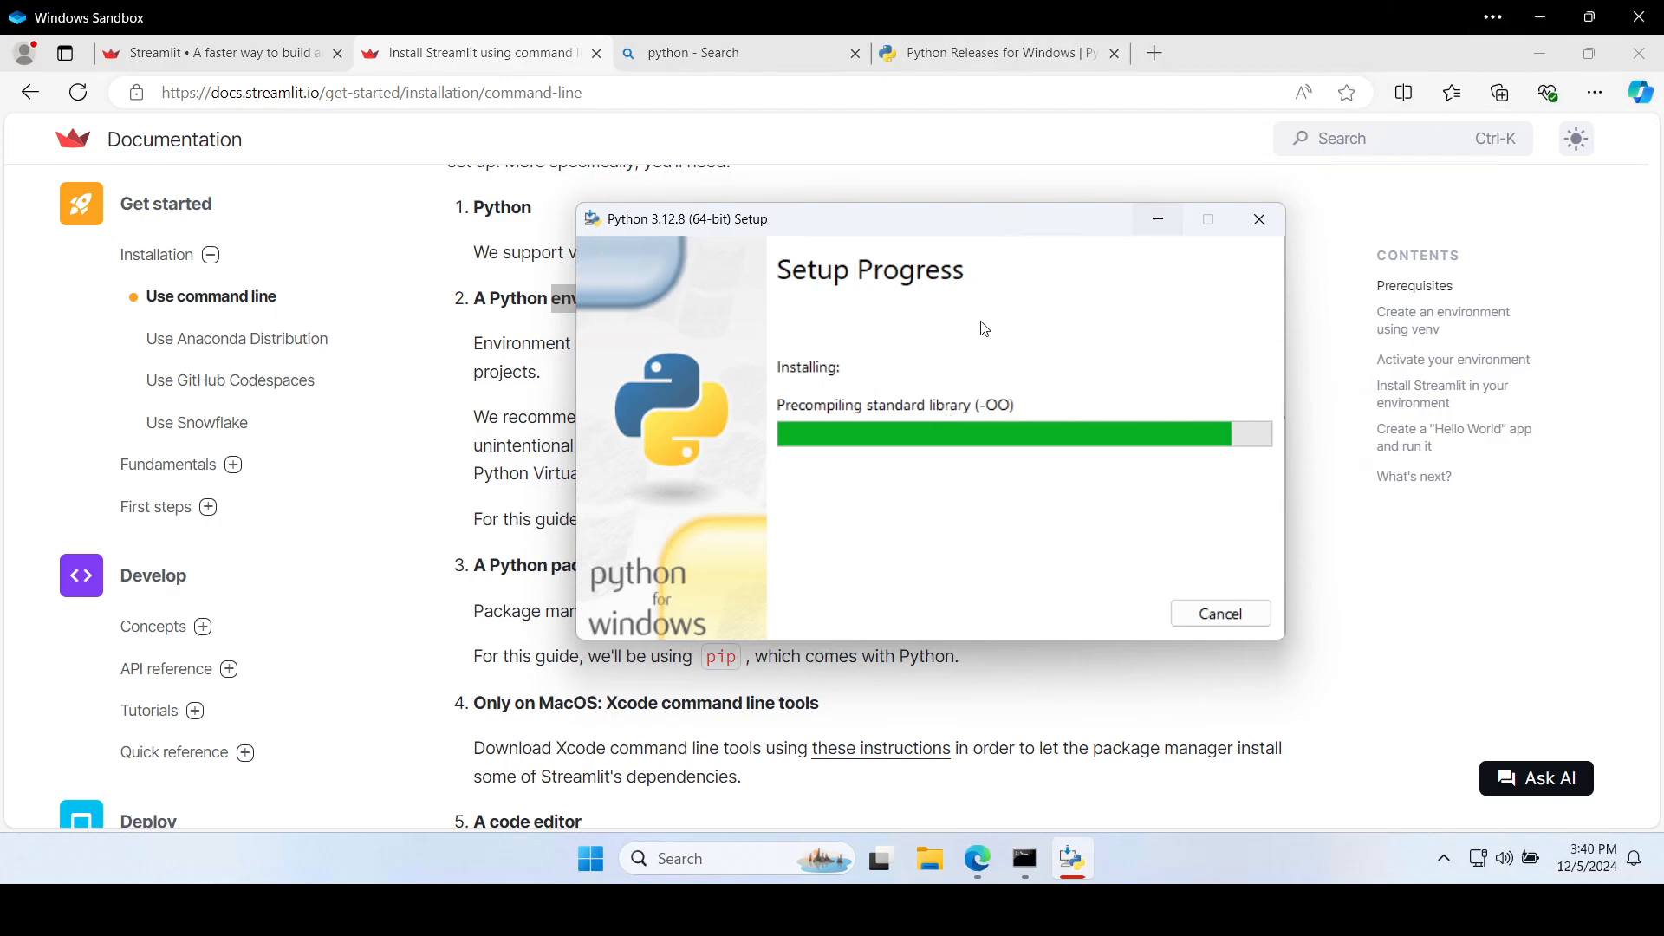
- Read the remaining Streamlit prerequisites and highlight the code editor item
scroll(476, 635, down, 1)
scroll(508, 619, up, 1)
scroll(653, 700, down, 1)
drag(610, 739, 508, 729)
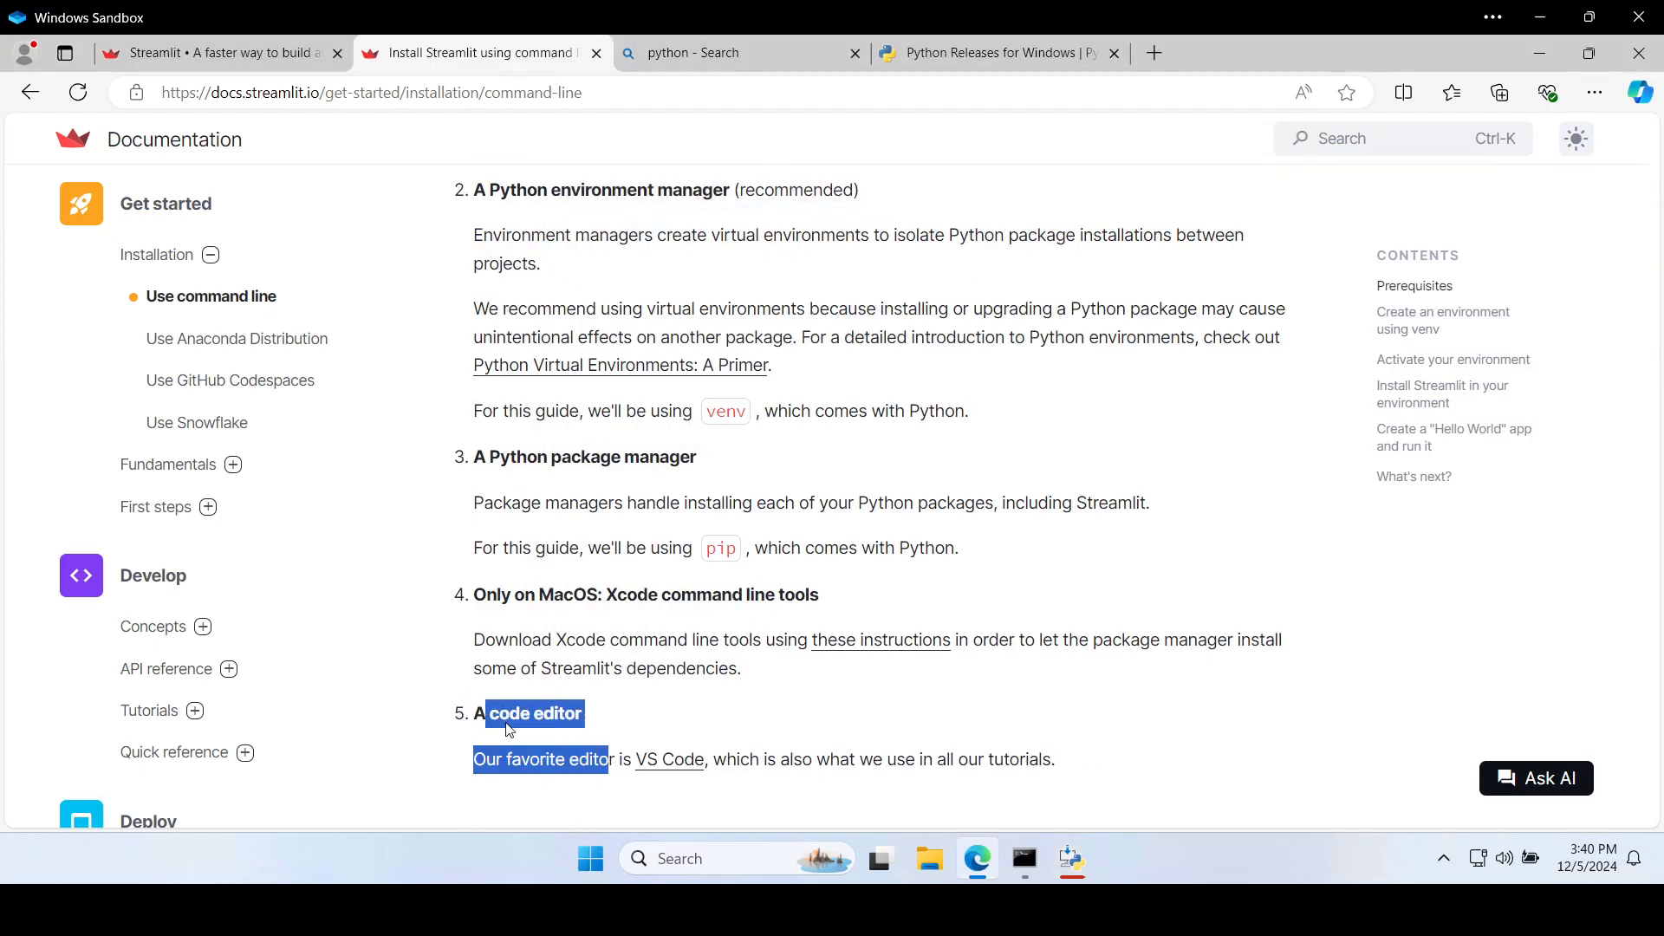
- Close the finished Python setup and rerun python --version in the already open Command Prompt, maximized
click(1072, 858)
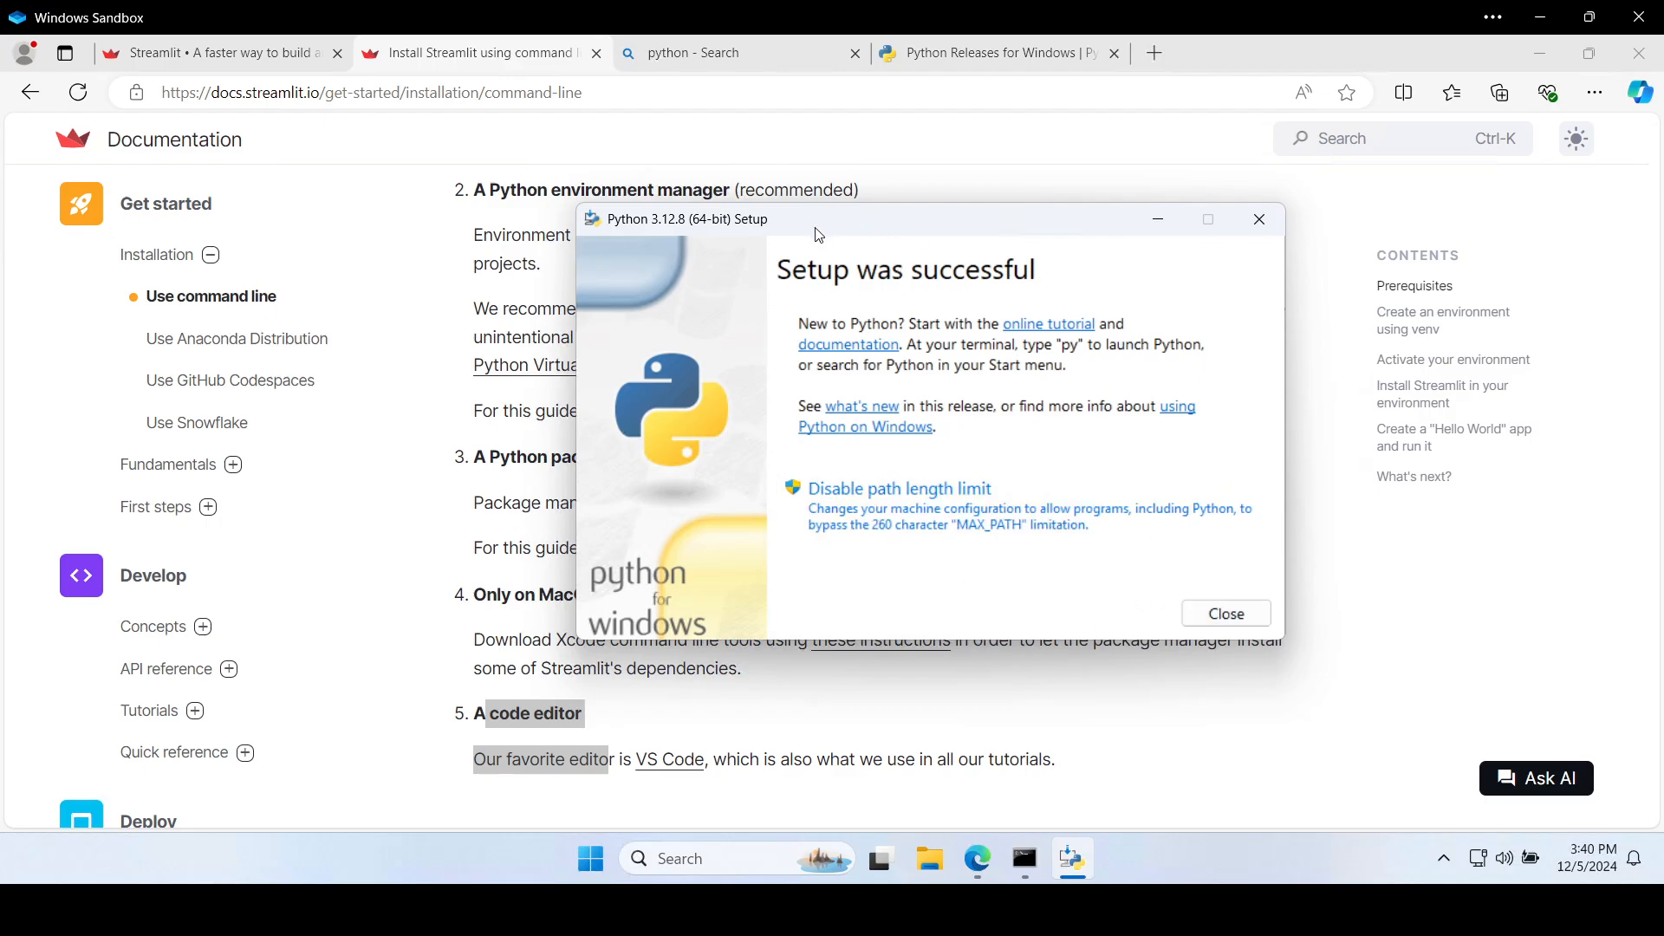
click(1230, 615)
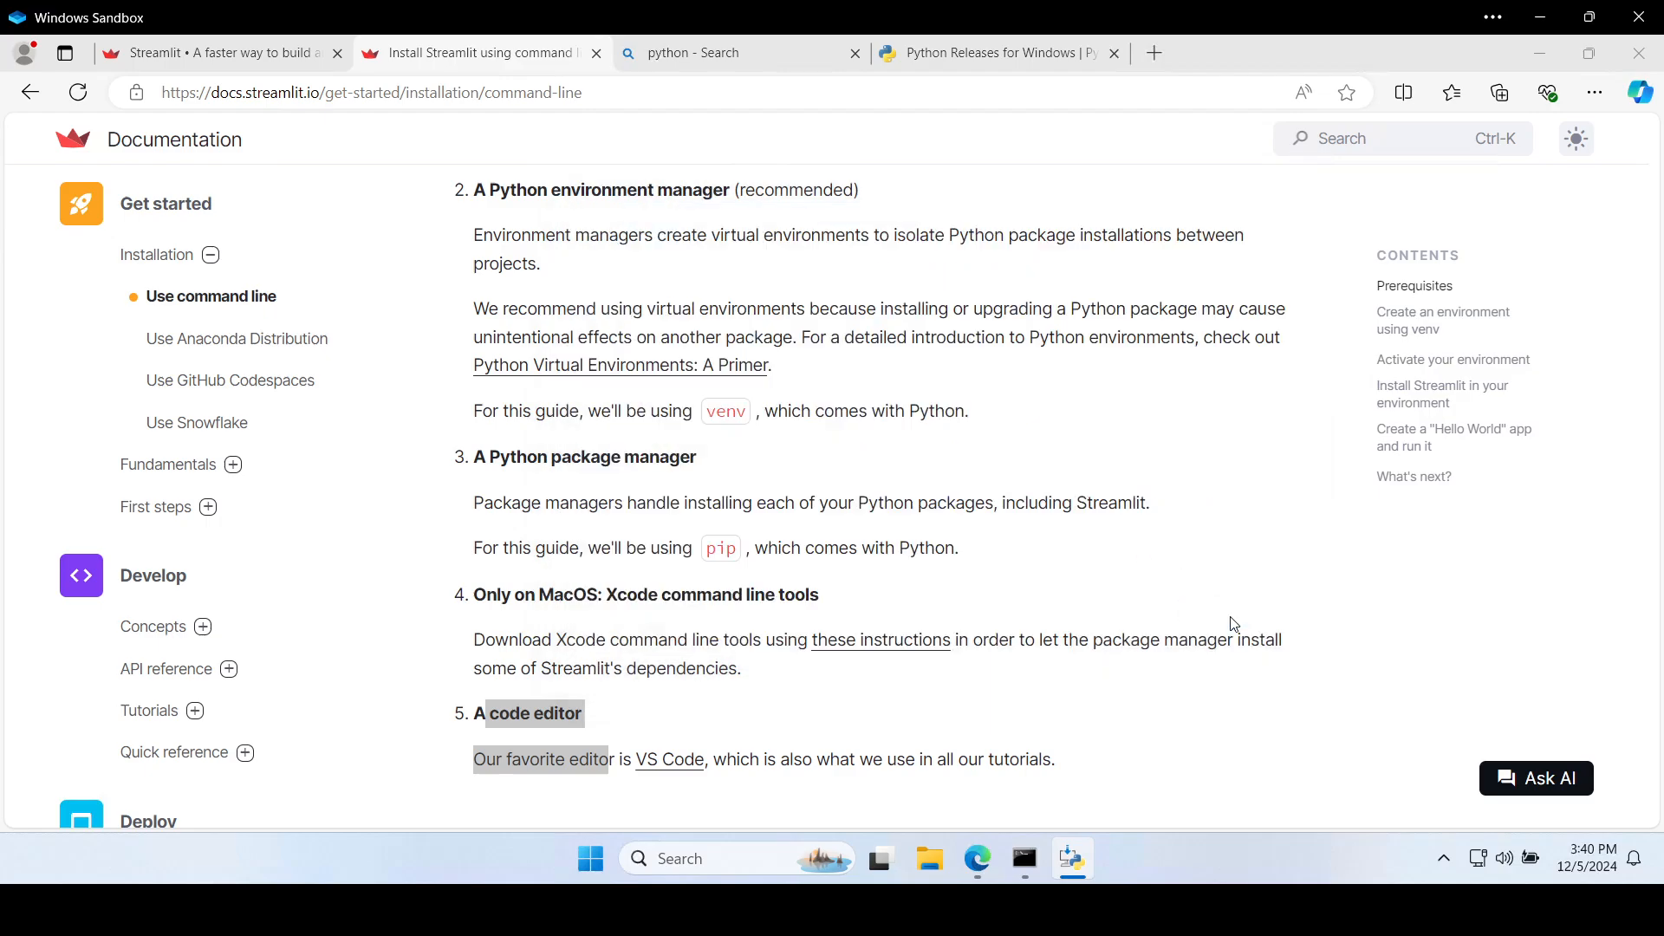
click(1064, 872)
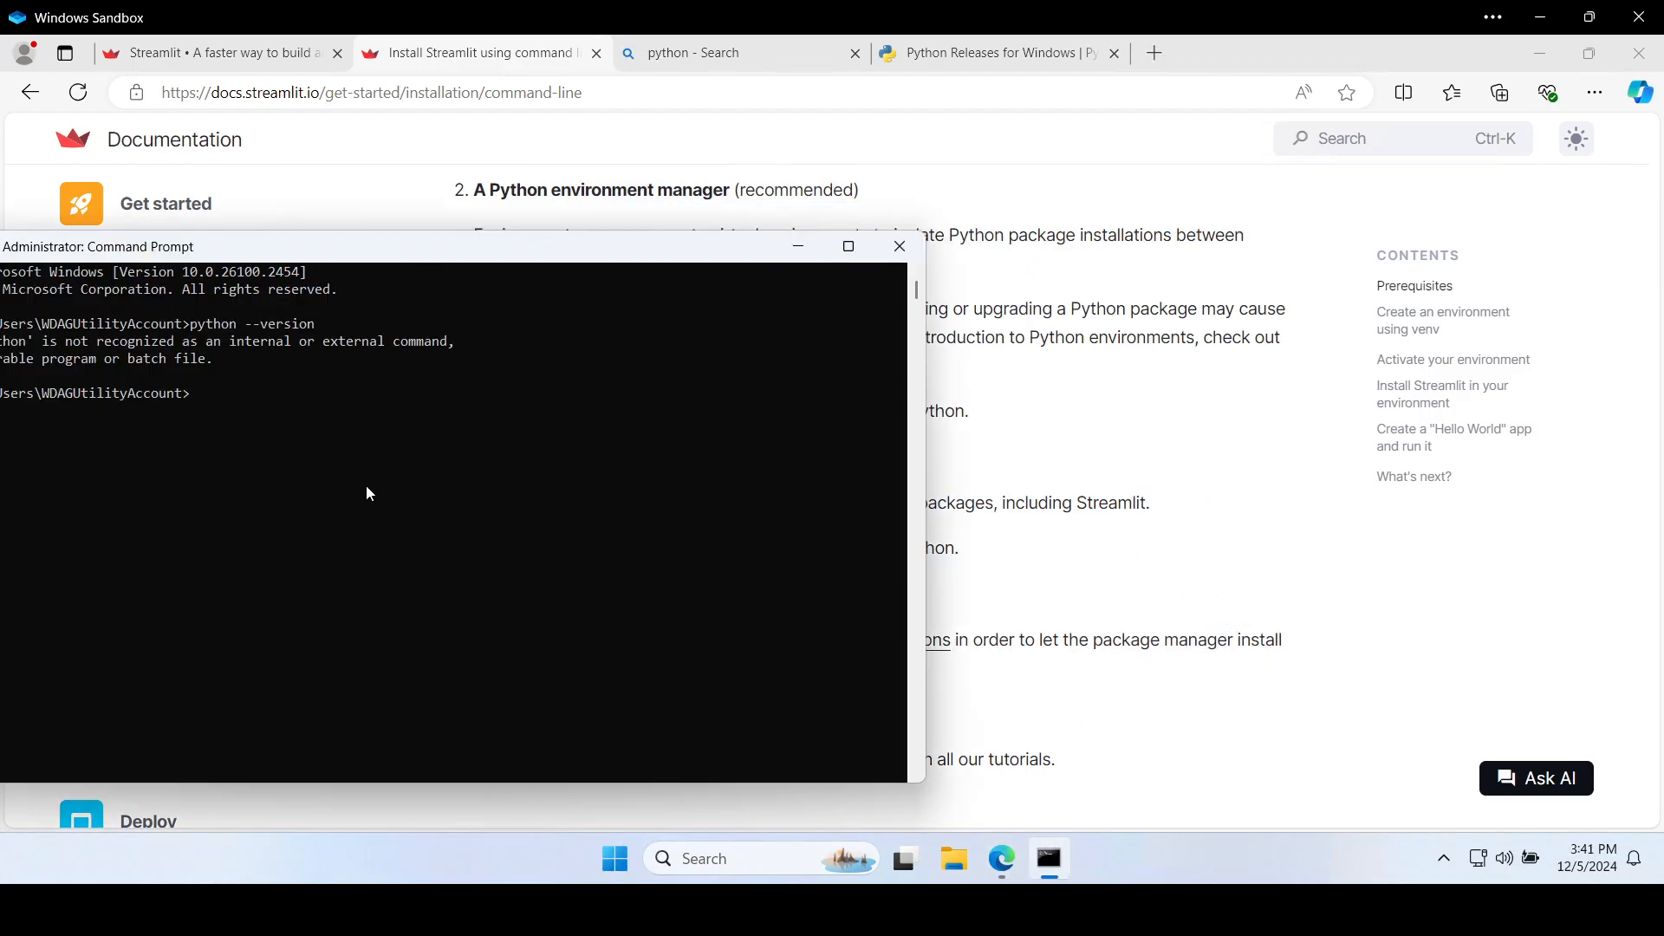
double_click(858, 244)
click(763, 398)
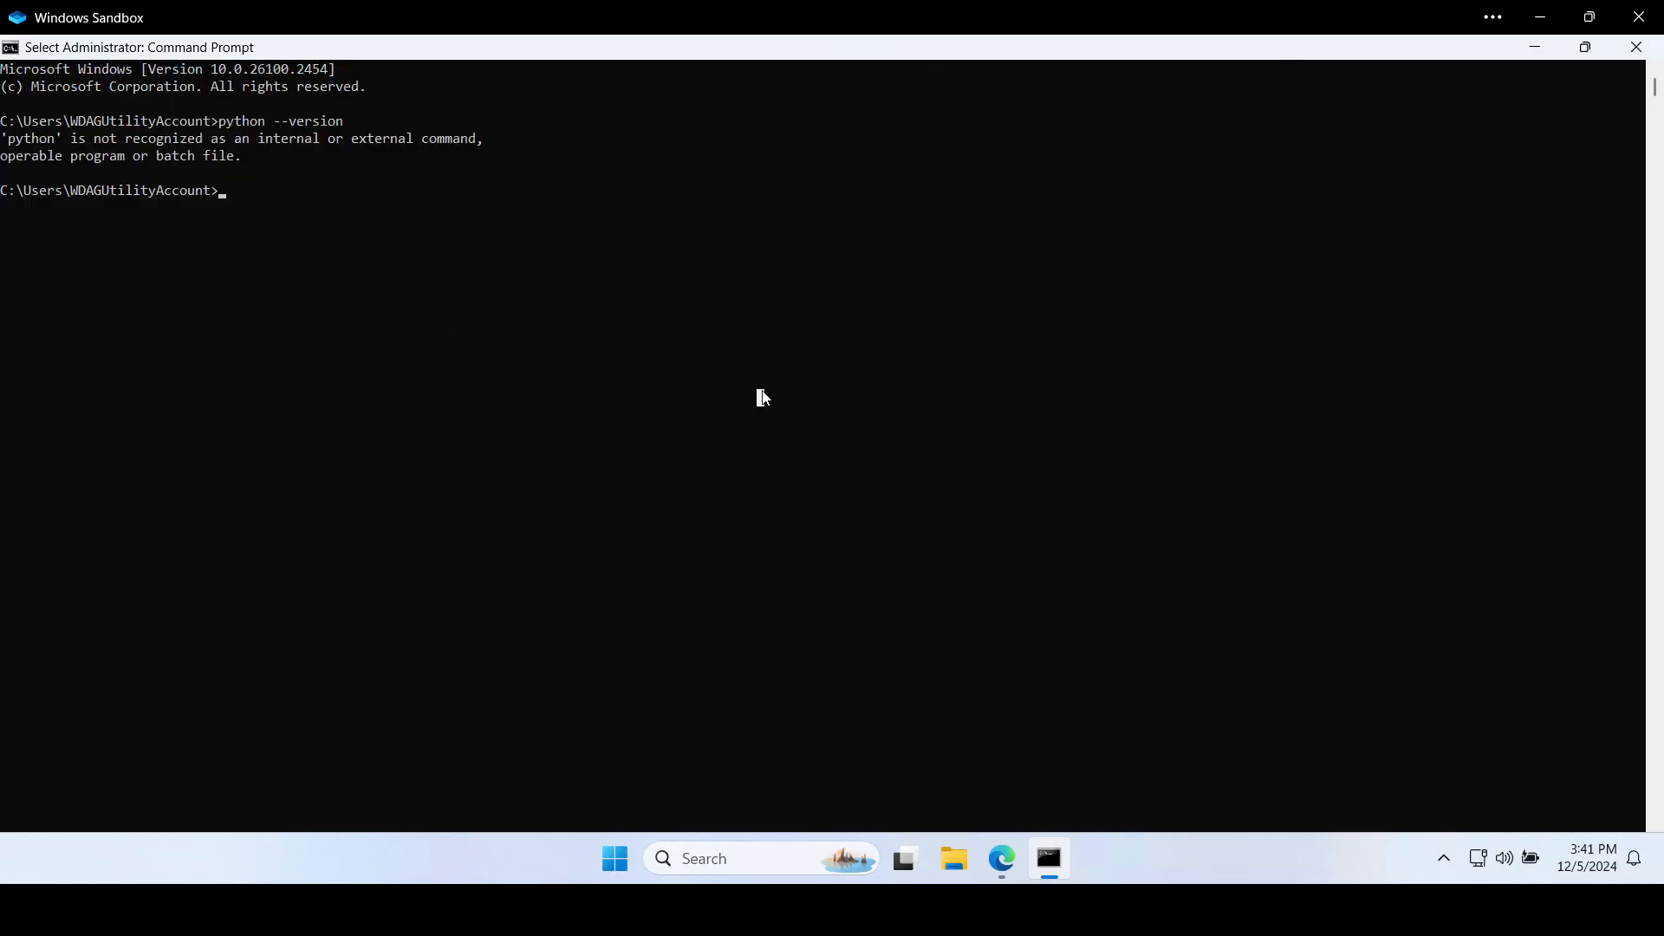
key(Up)
key(Return)
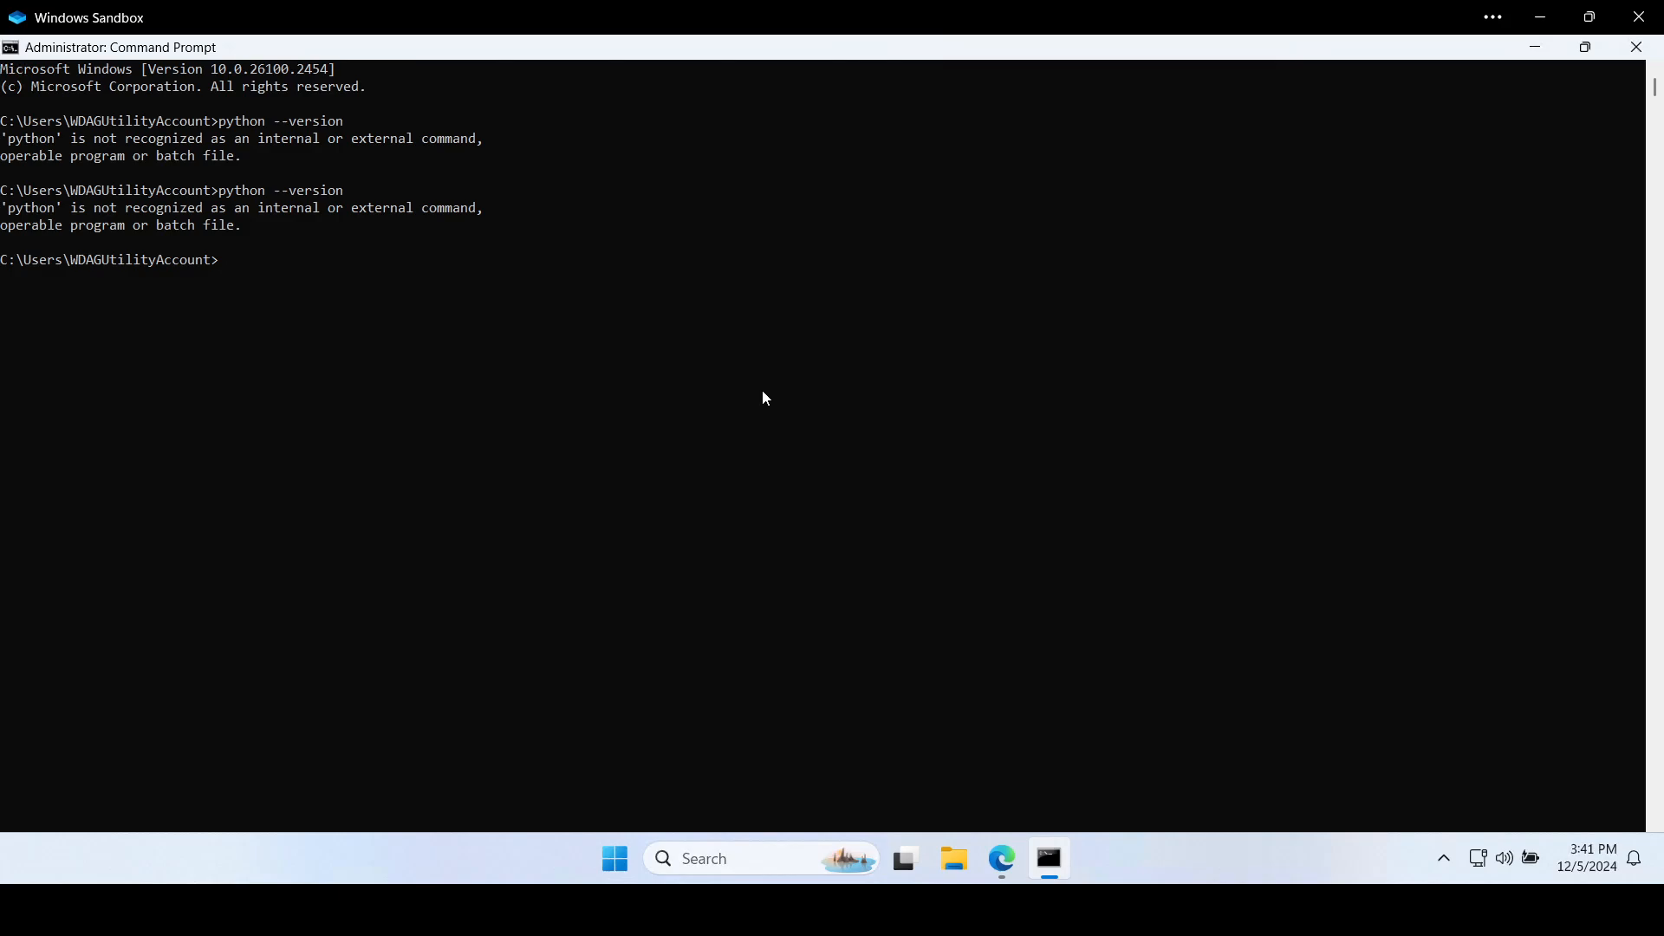
- Exit the Command Prompt session, open a new one, run python --version, and maximize the window
text(exit)
key(Return)
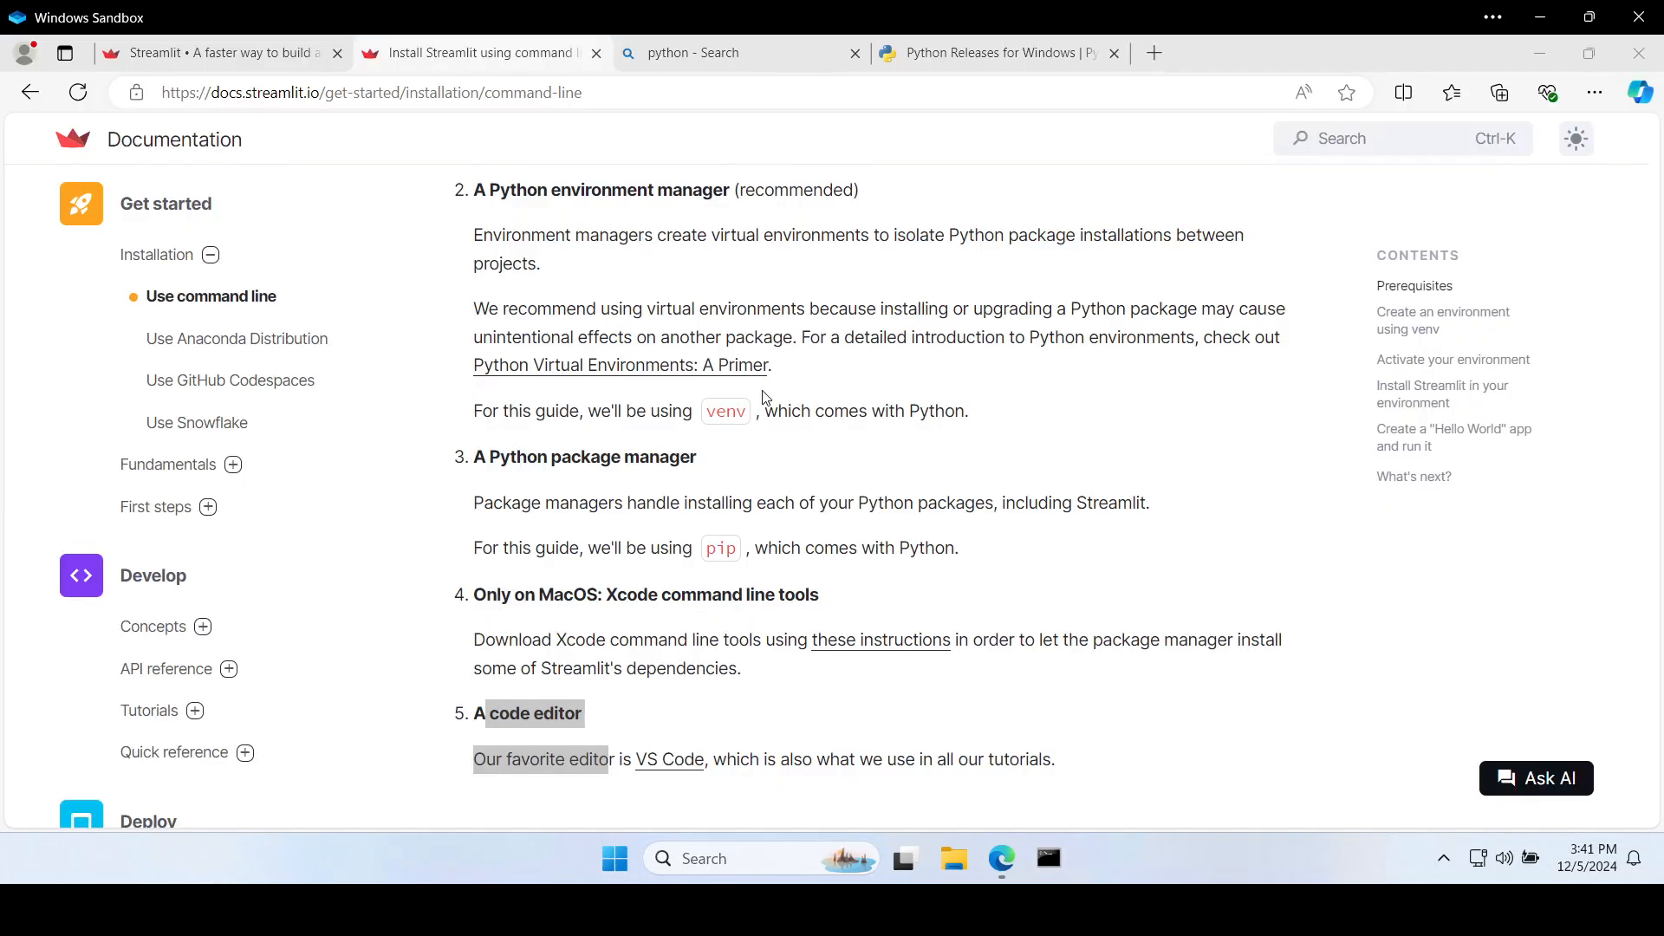
click(1060, 862)
click(617, 554)
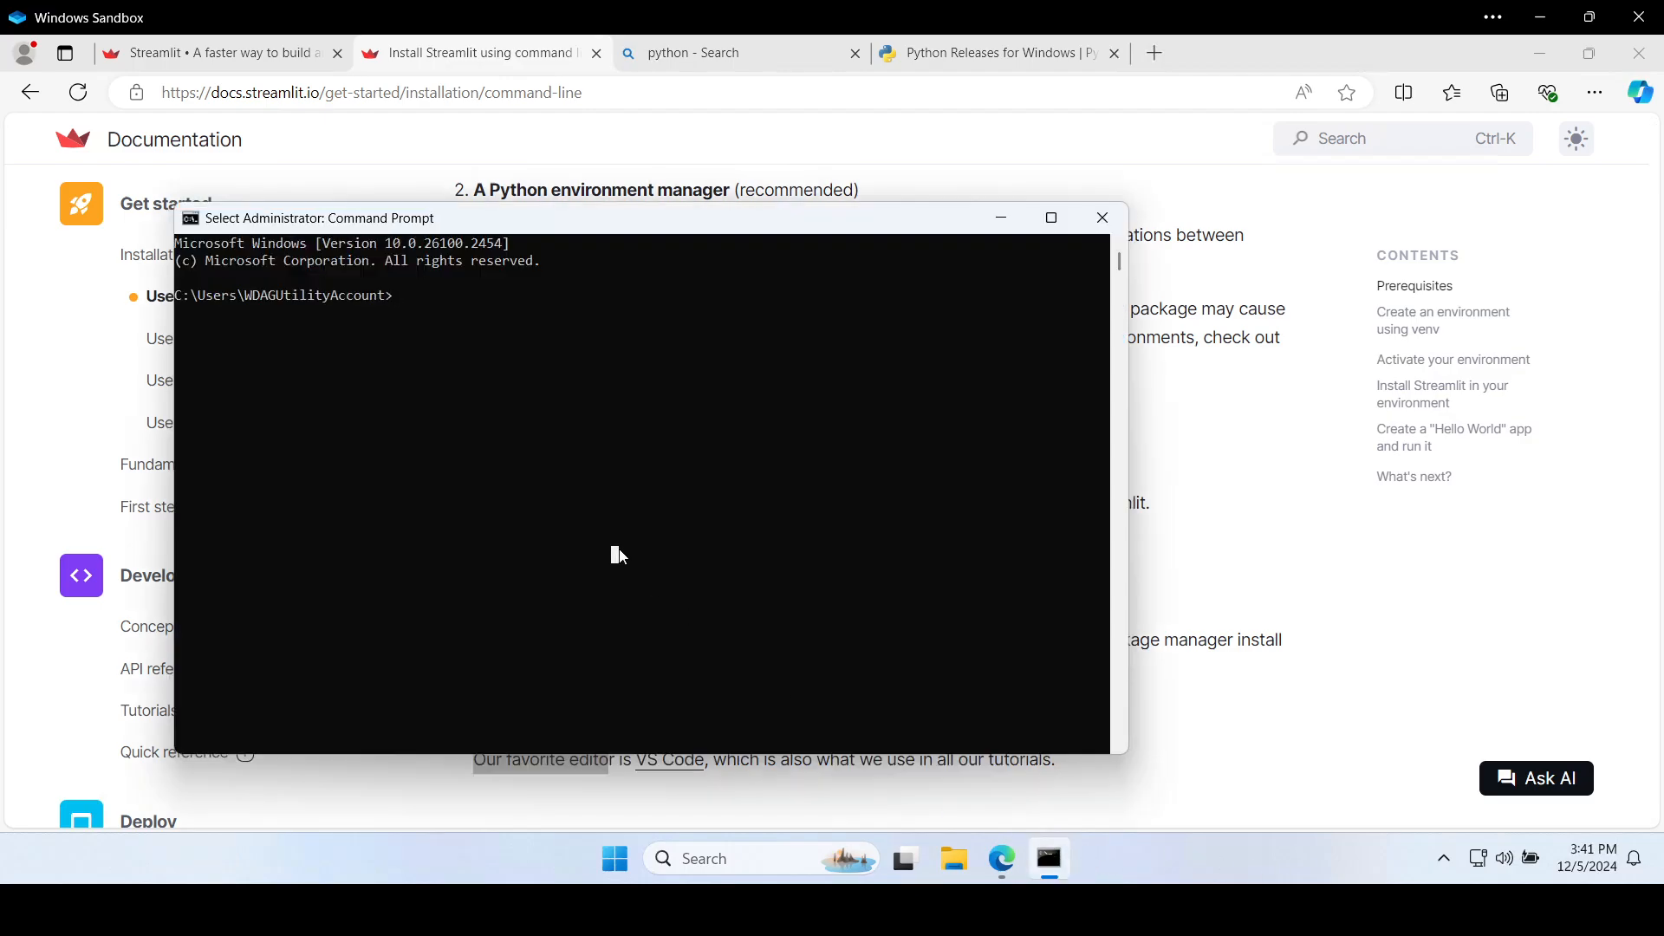
text(python)
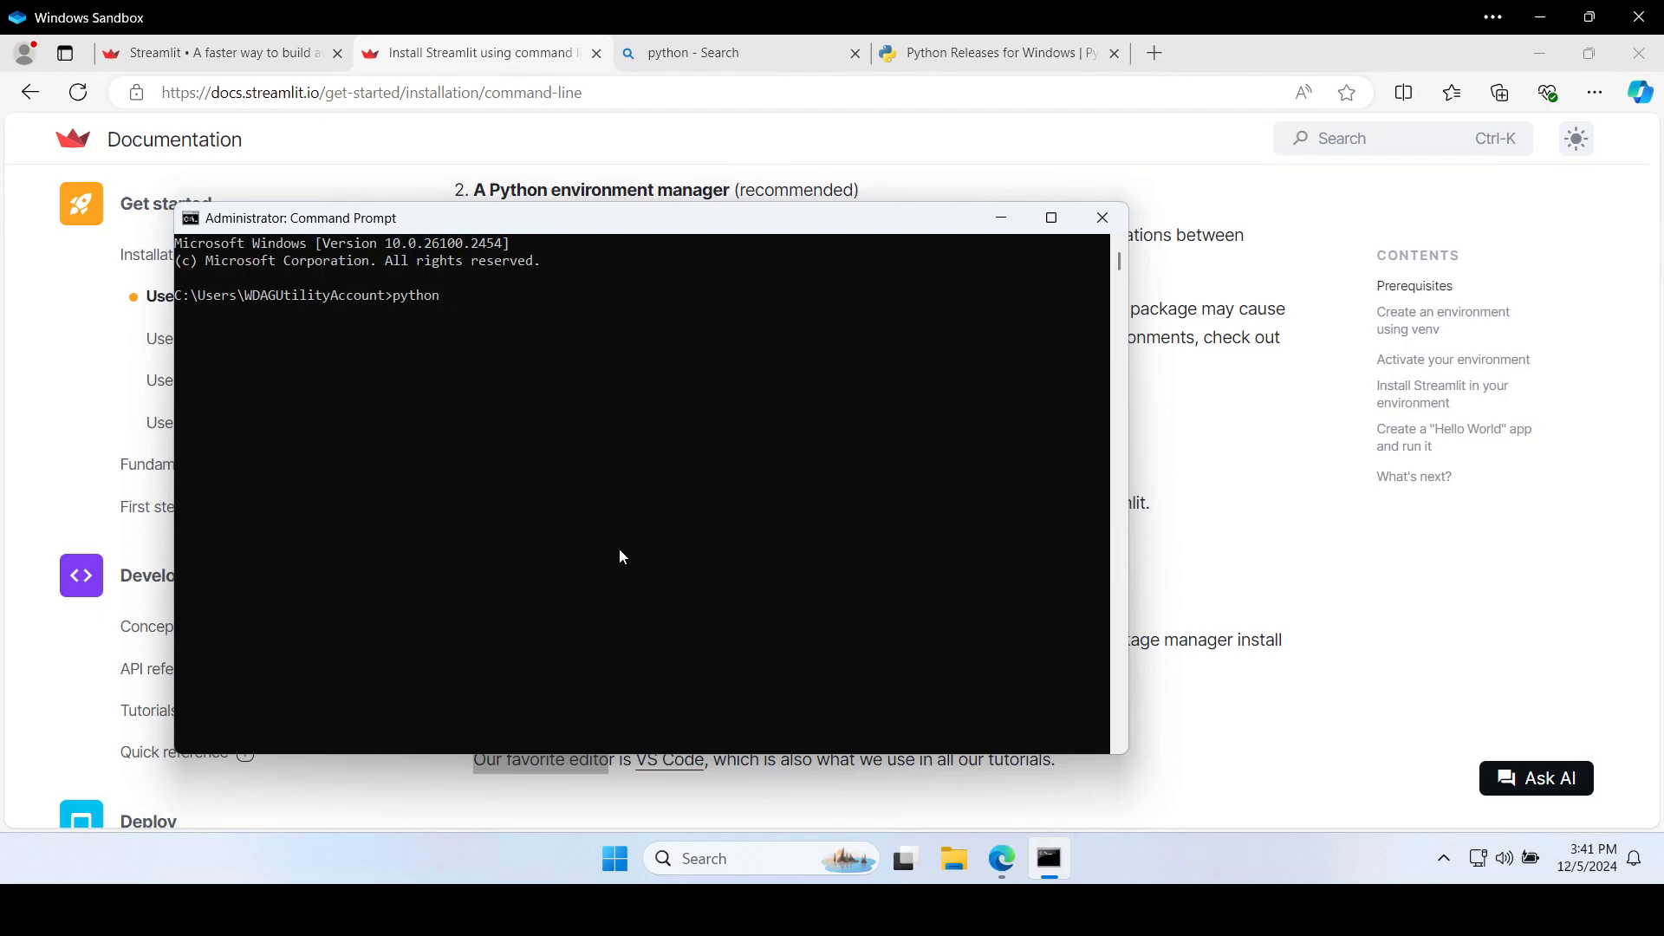
text( --version)
key(Return)
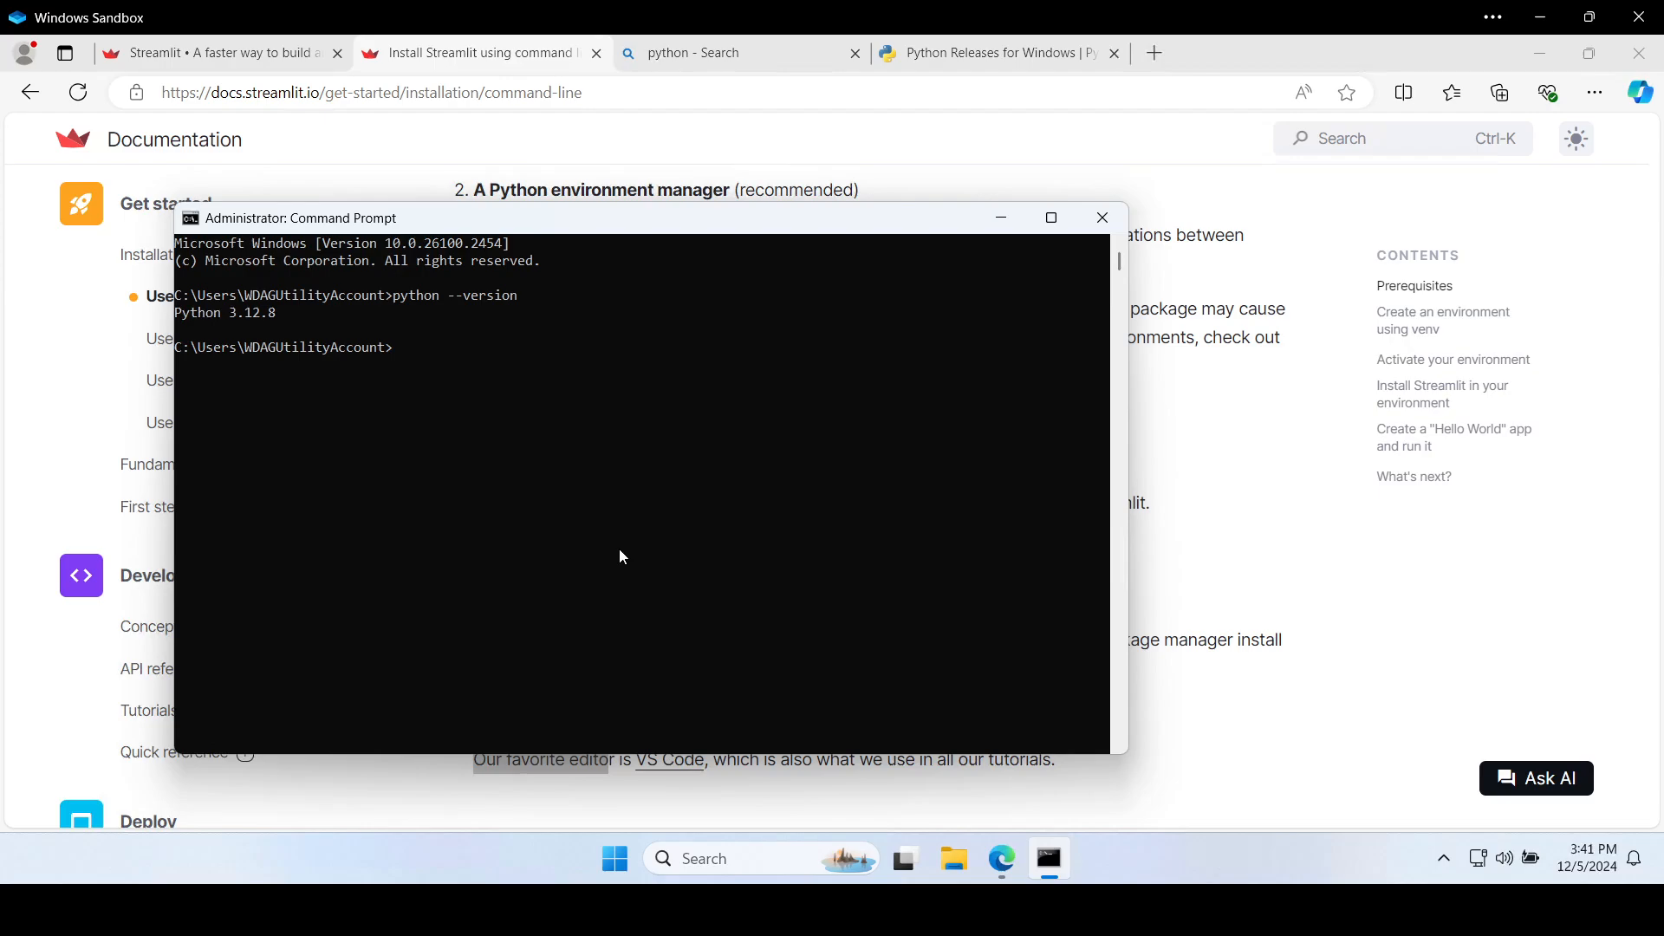
click(1051, 217)
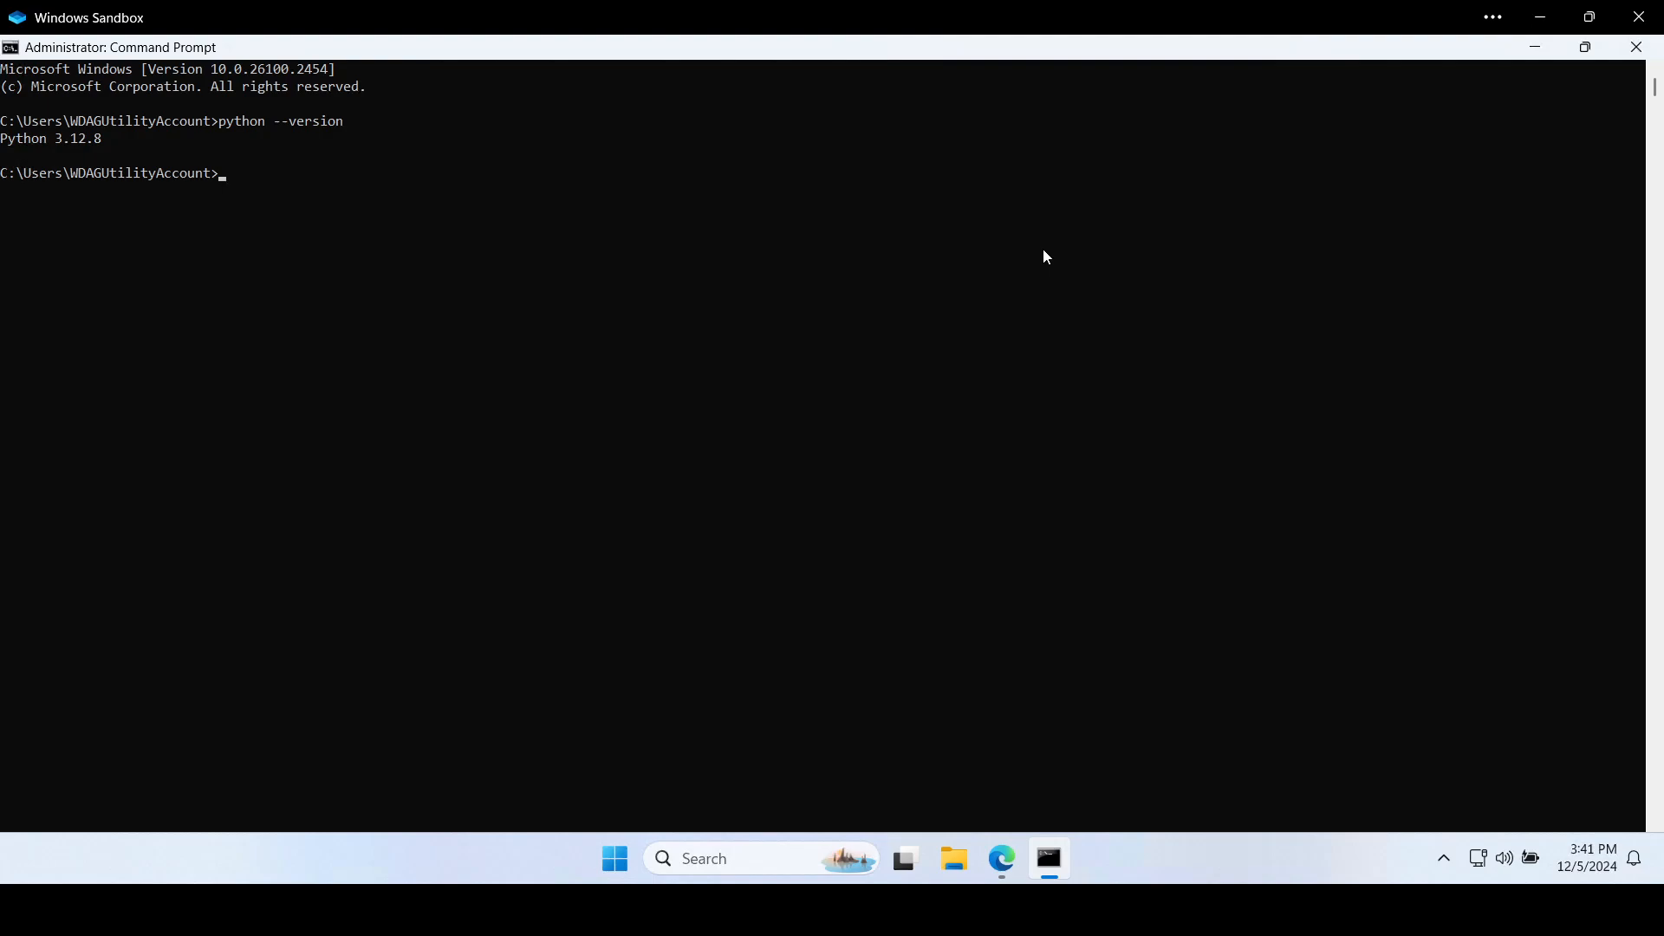
- Switch back to the Streamlit installation guide in the browser and review its prerequisites from Python through the code editor item
key(alt+Tab)
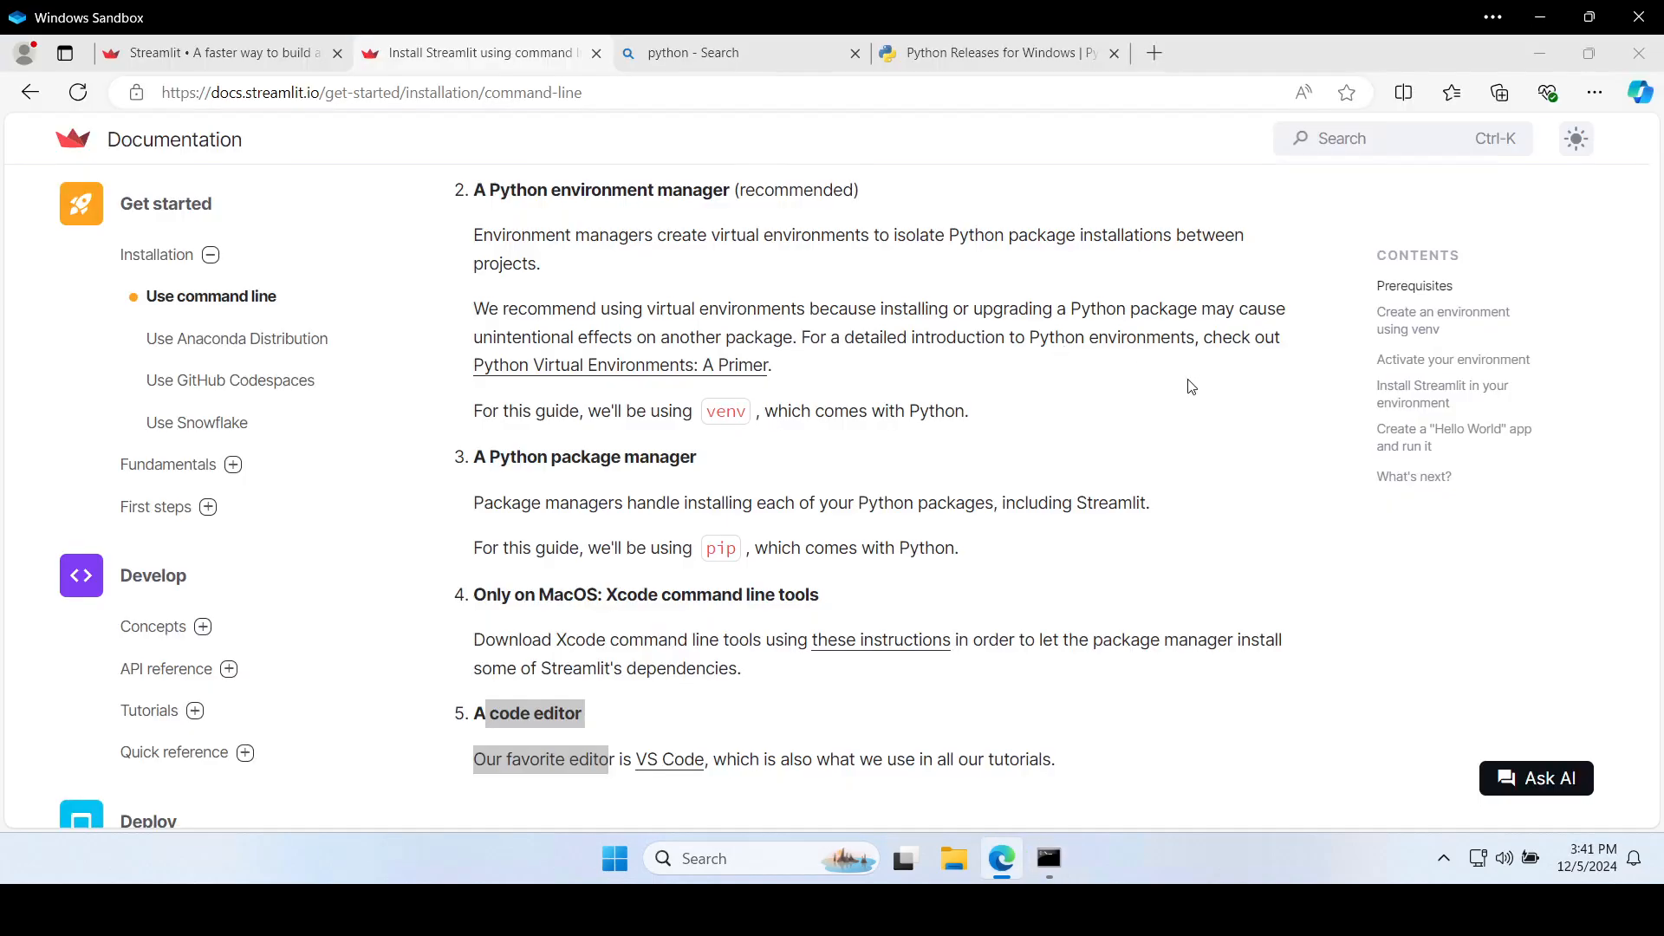
scroll(889, 579, down, 2)
scroll(936, 611, up, 1)
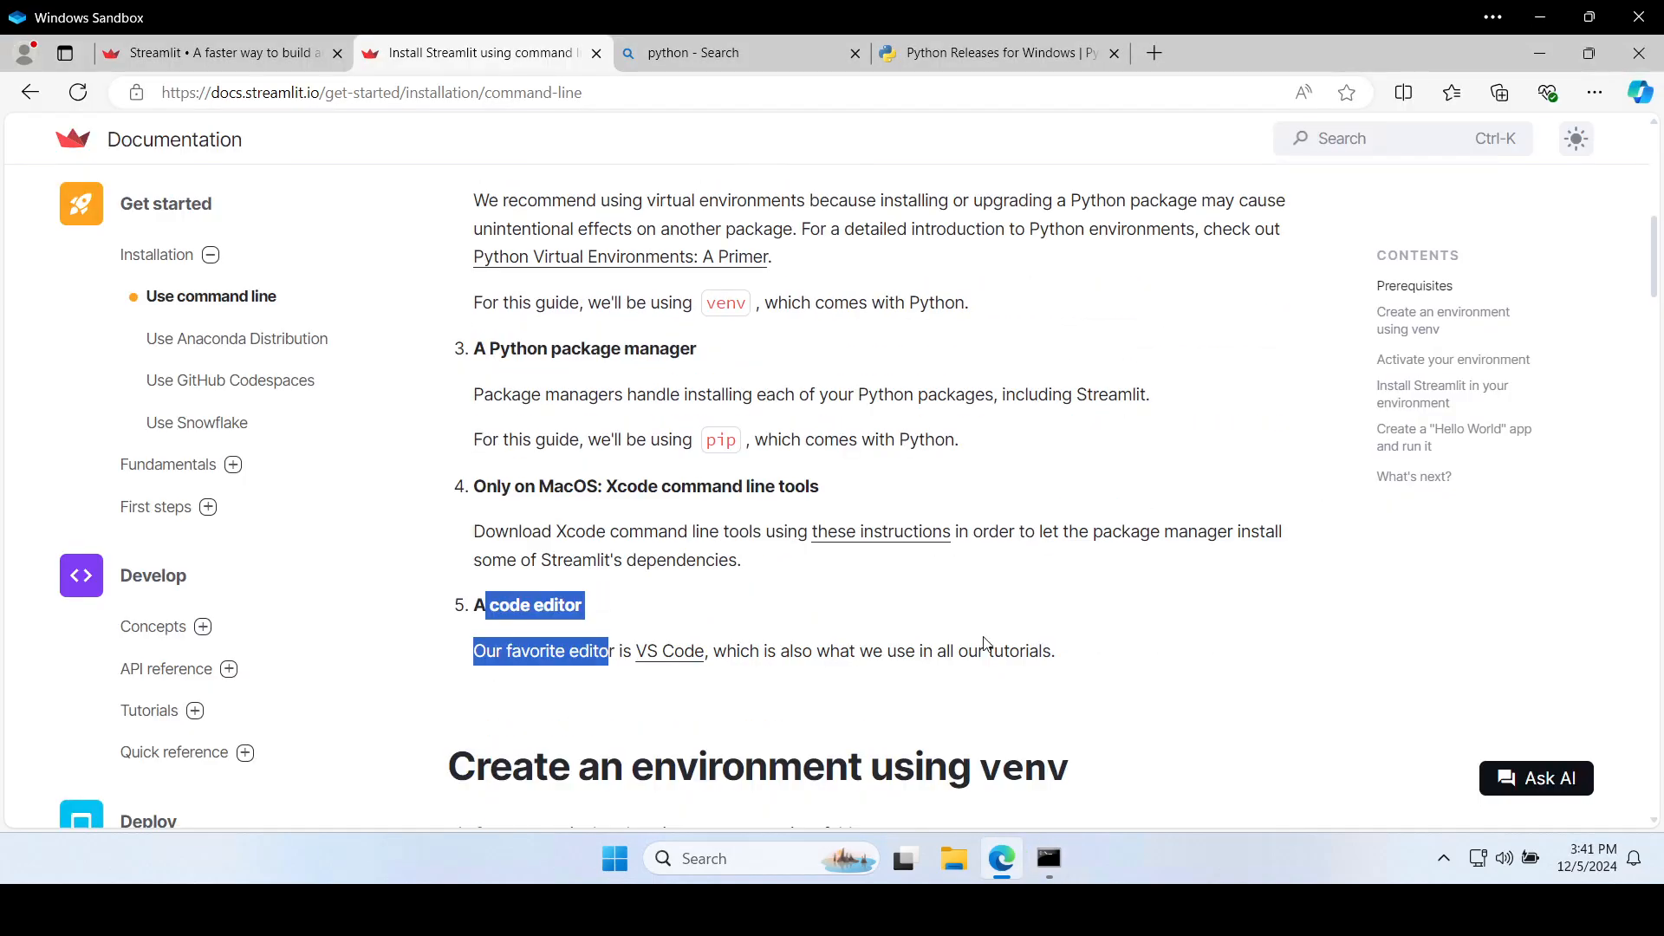
click(972, 651)
scroll(964, 656, up, 1)
scroll(958, 654, up, 2)
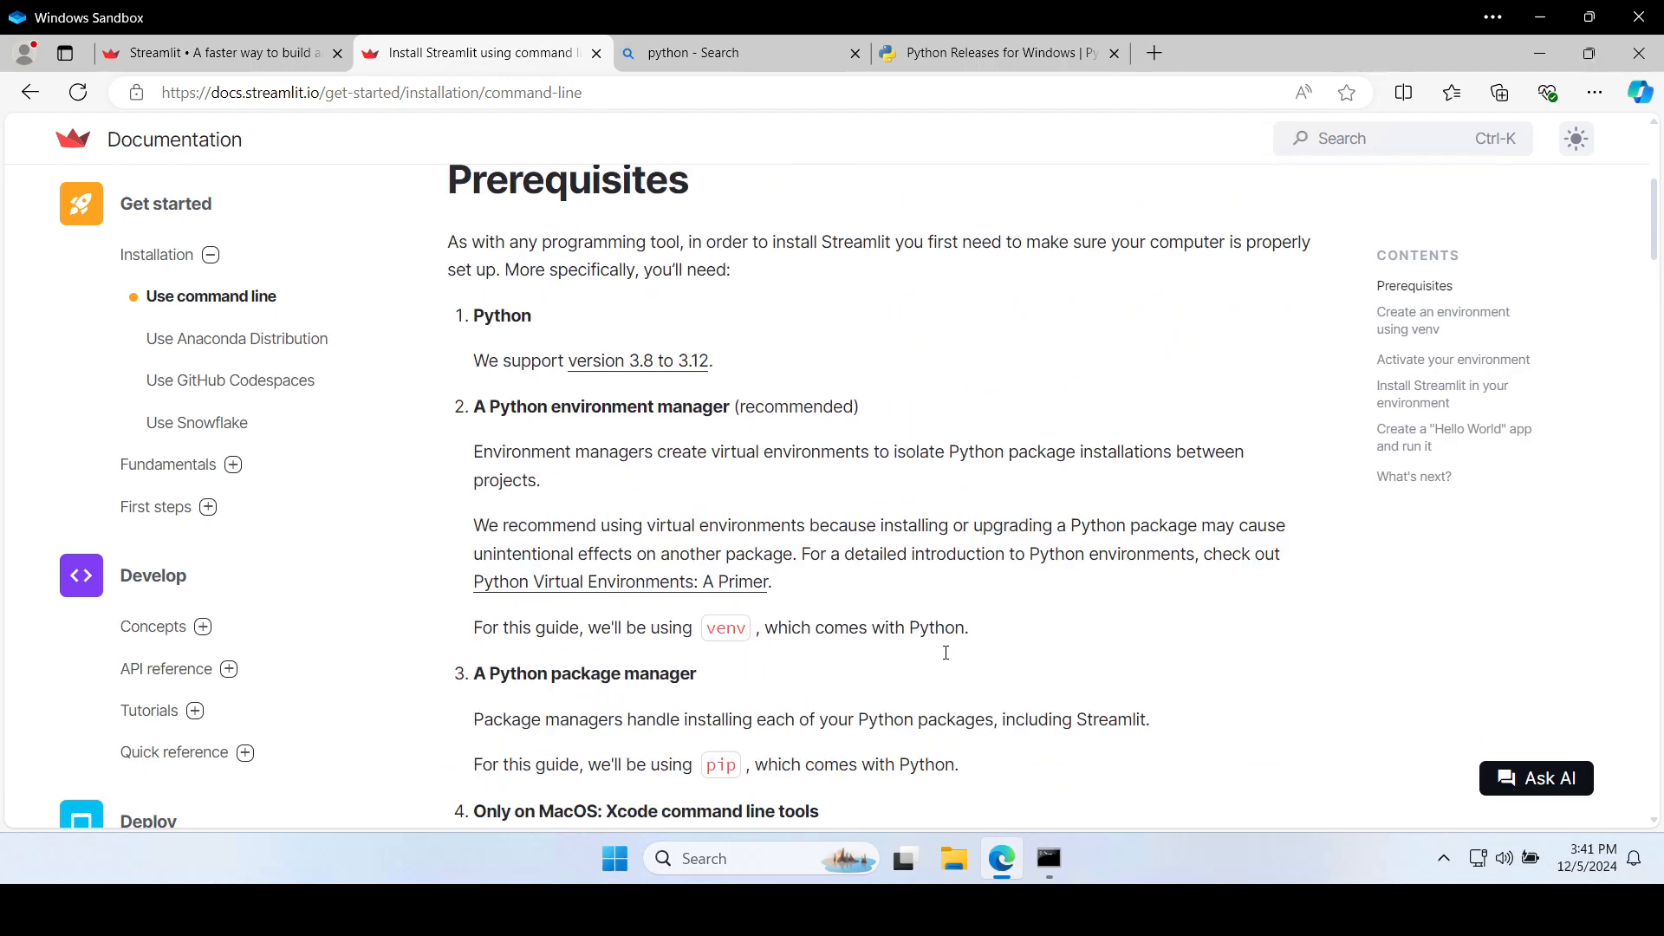
scroll(957, 648, down, 1)
scroll(958, 648, down, 1)
scroll(958, 650, down, 1)
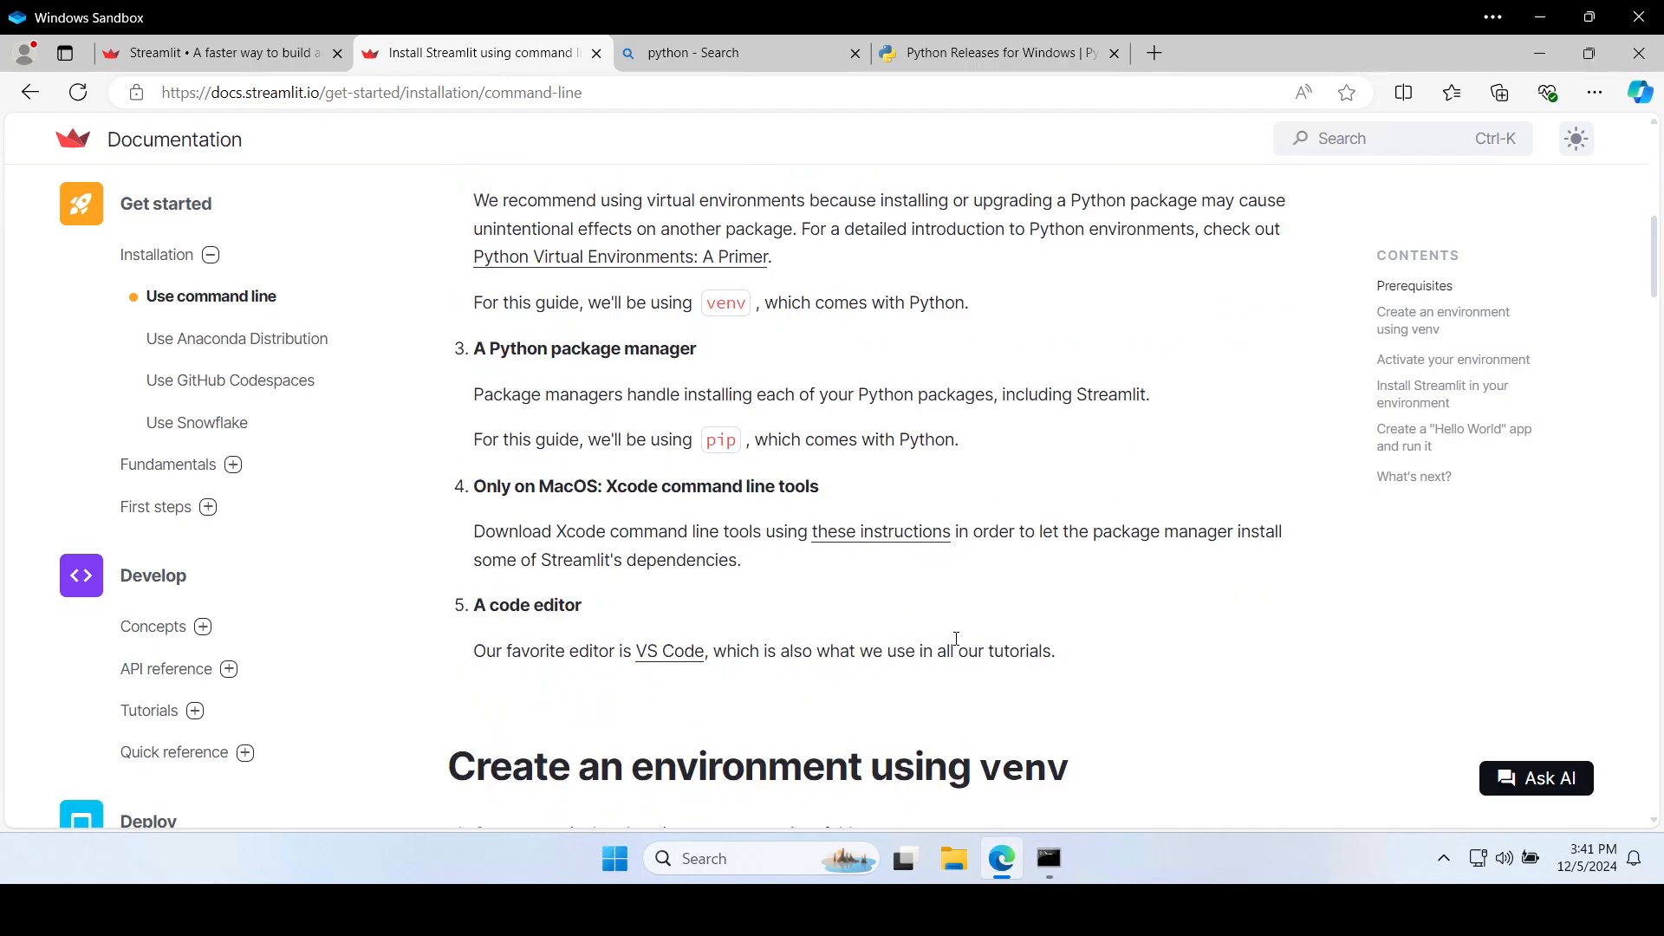
scroll(958, 650, up, 1)
scroll(685, 520, up, 1)
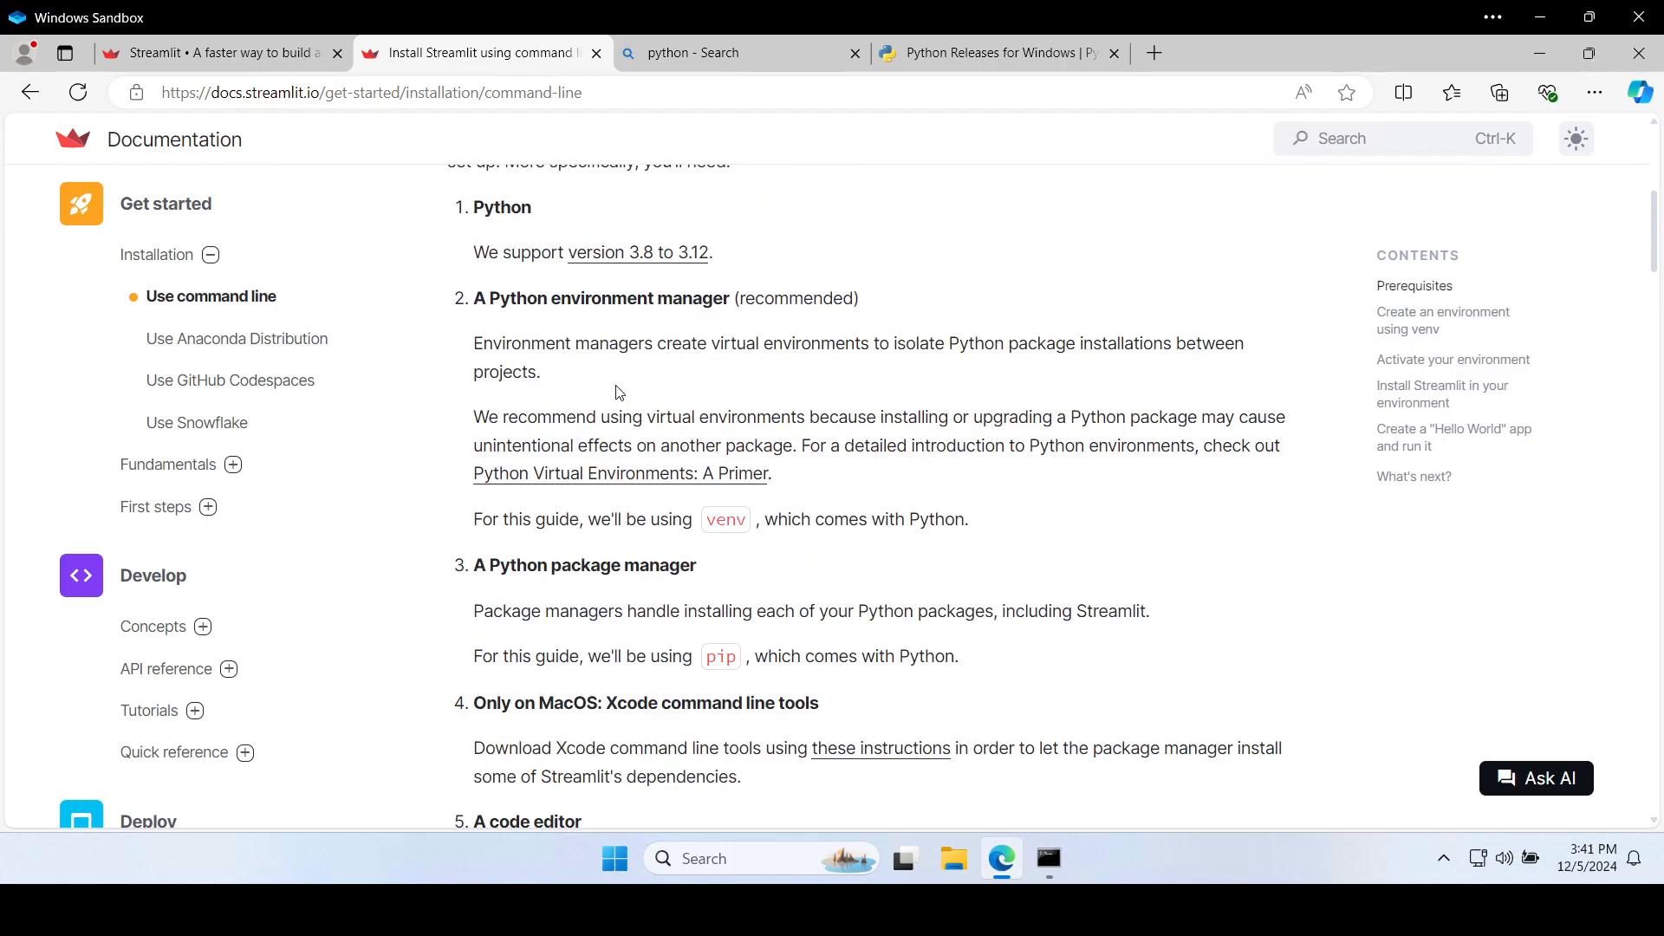
- Highlight the prerequisites list starting from the Python item, clear the highlight, and reread the environment manager and package manager items
scroll(616, 386, up, 2)
drag(475, 423, 752, 792)
scroll(752, 793, down, 1)
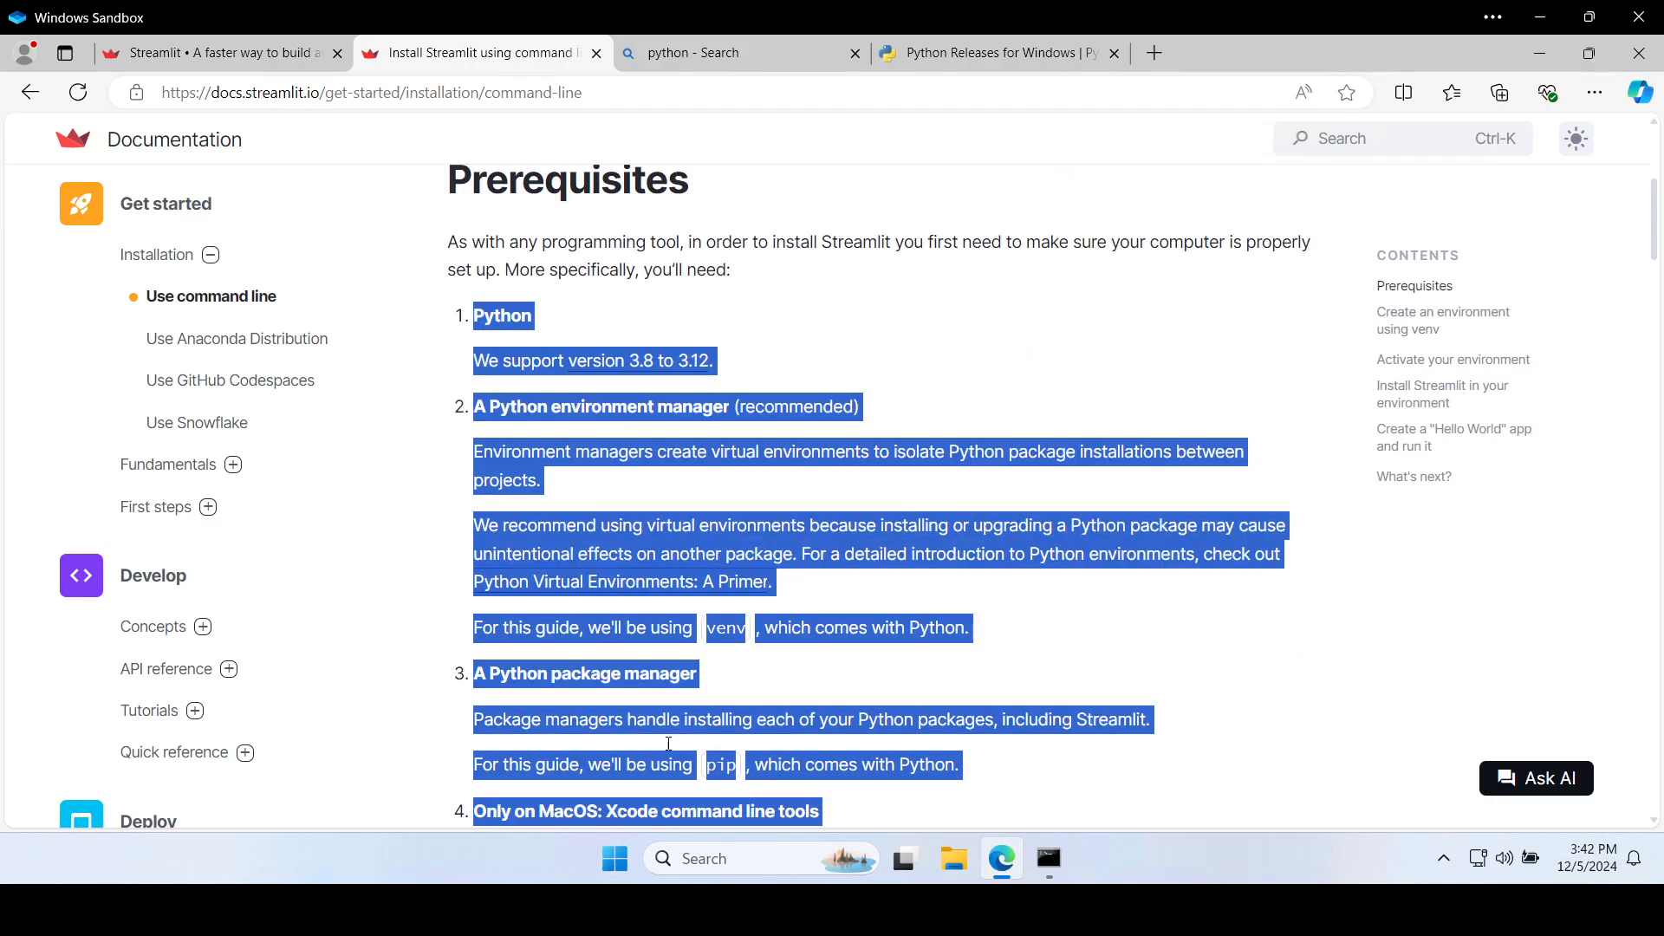
click(666, 630)
scroll(620, 621, down, 1)
scroll(619, 620, up, 1)
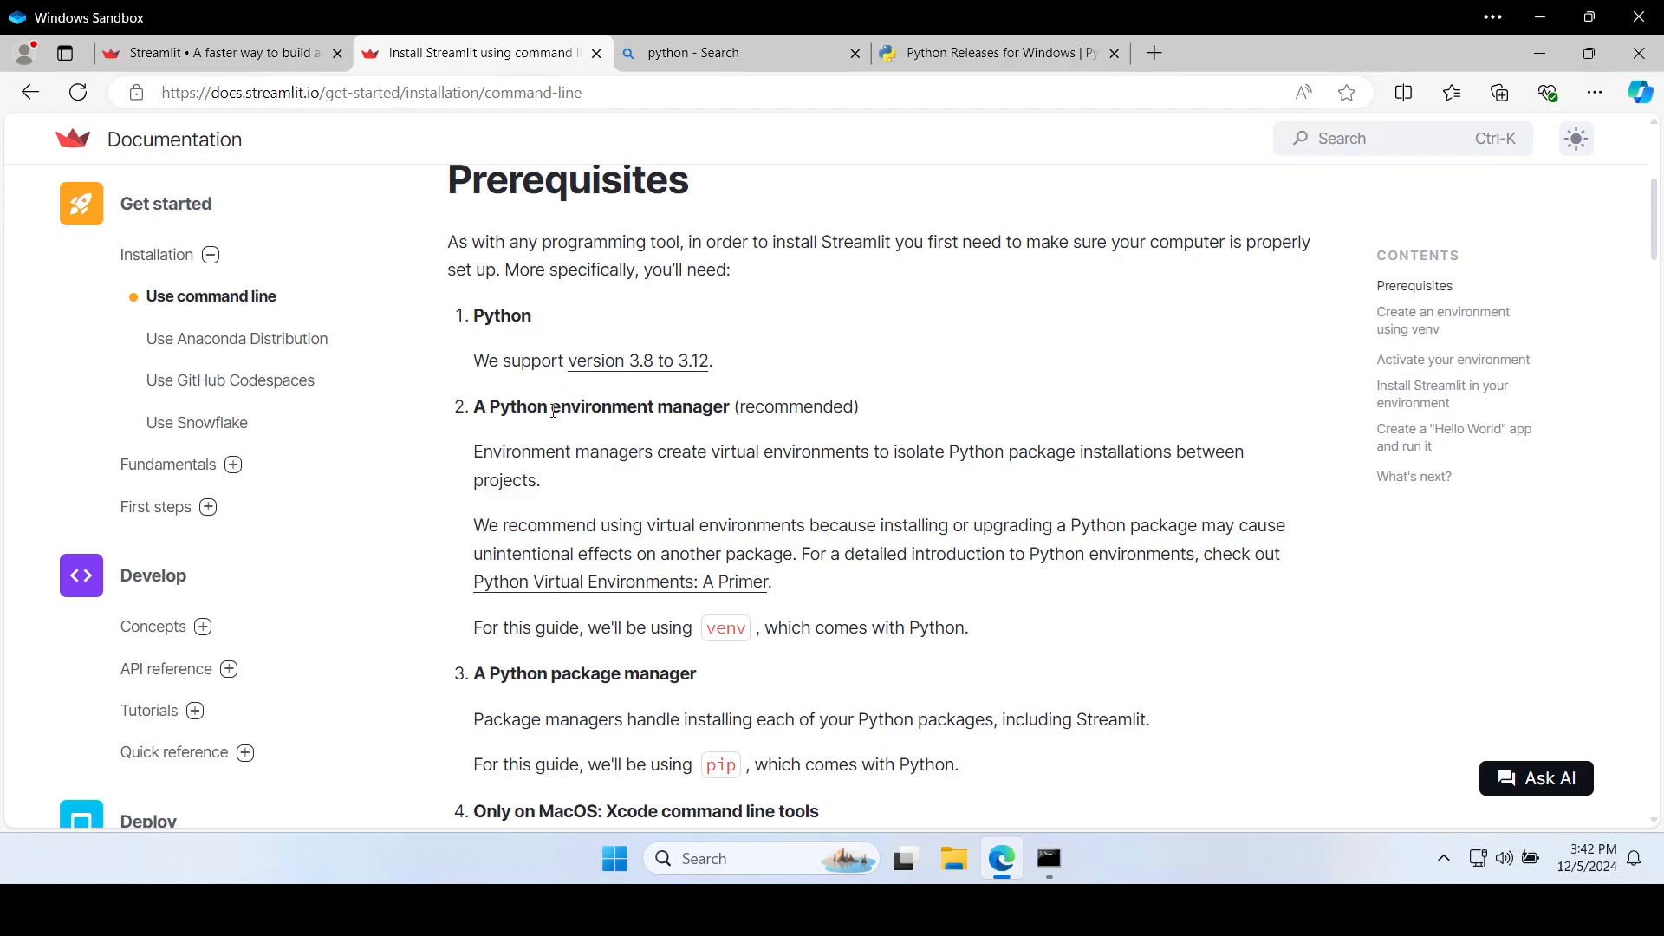
scroll(658, 537, down, 1)
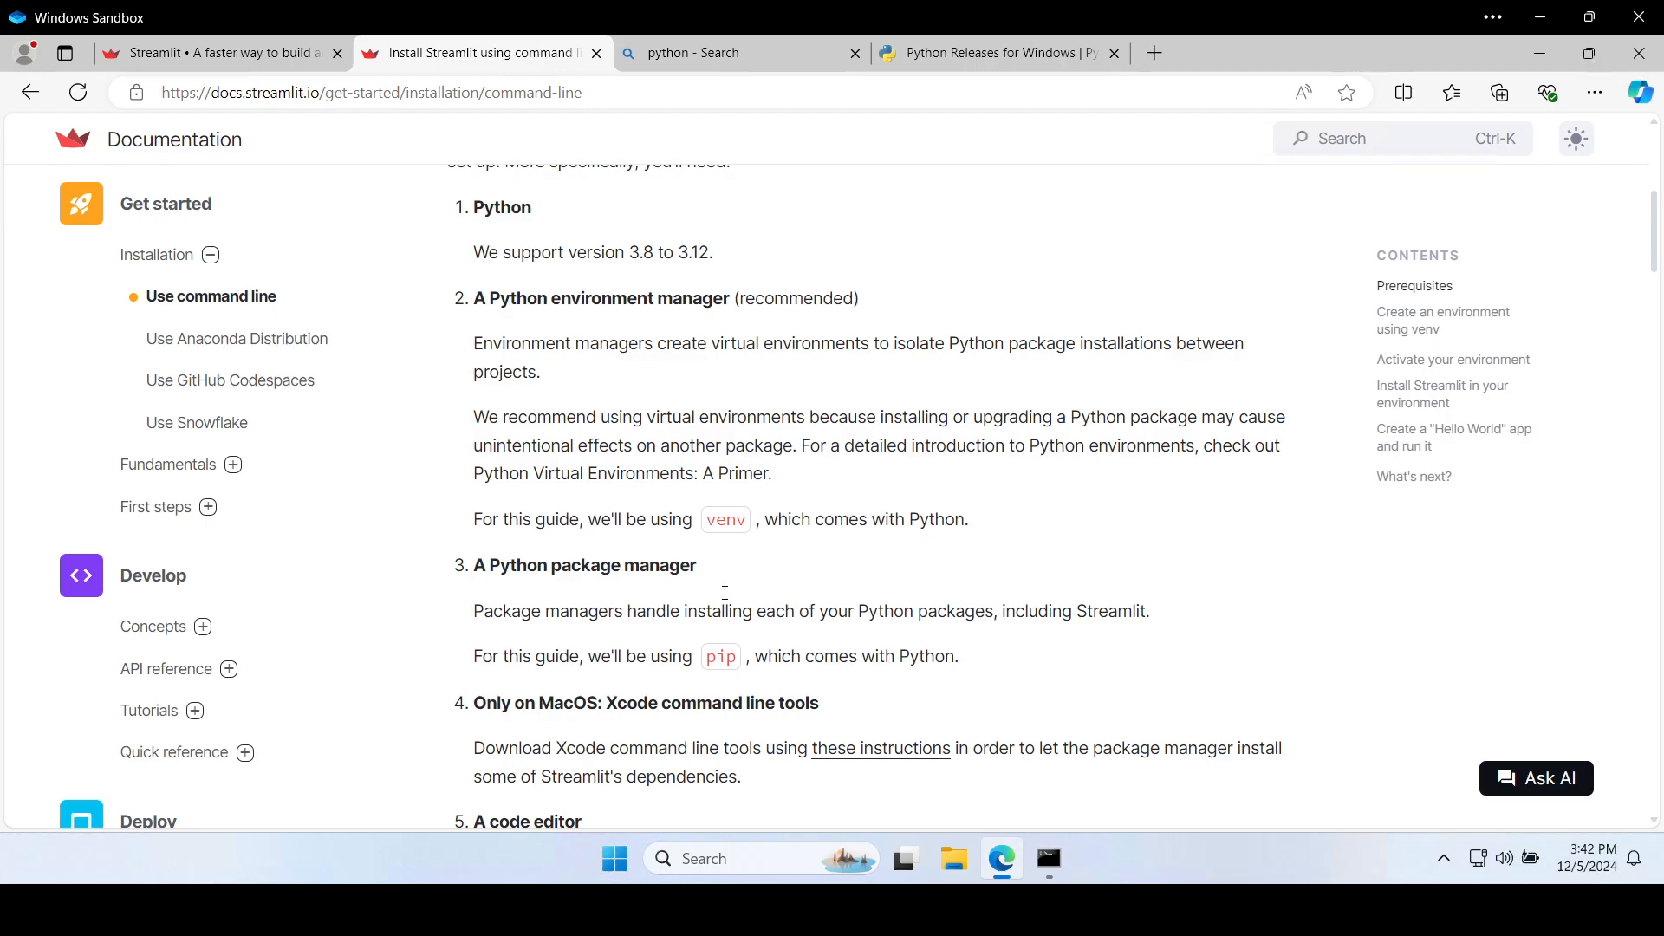
key(alt+Tab)
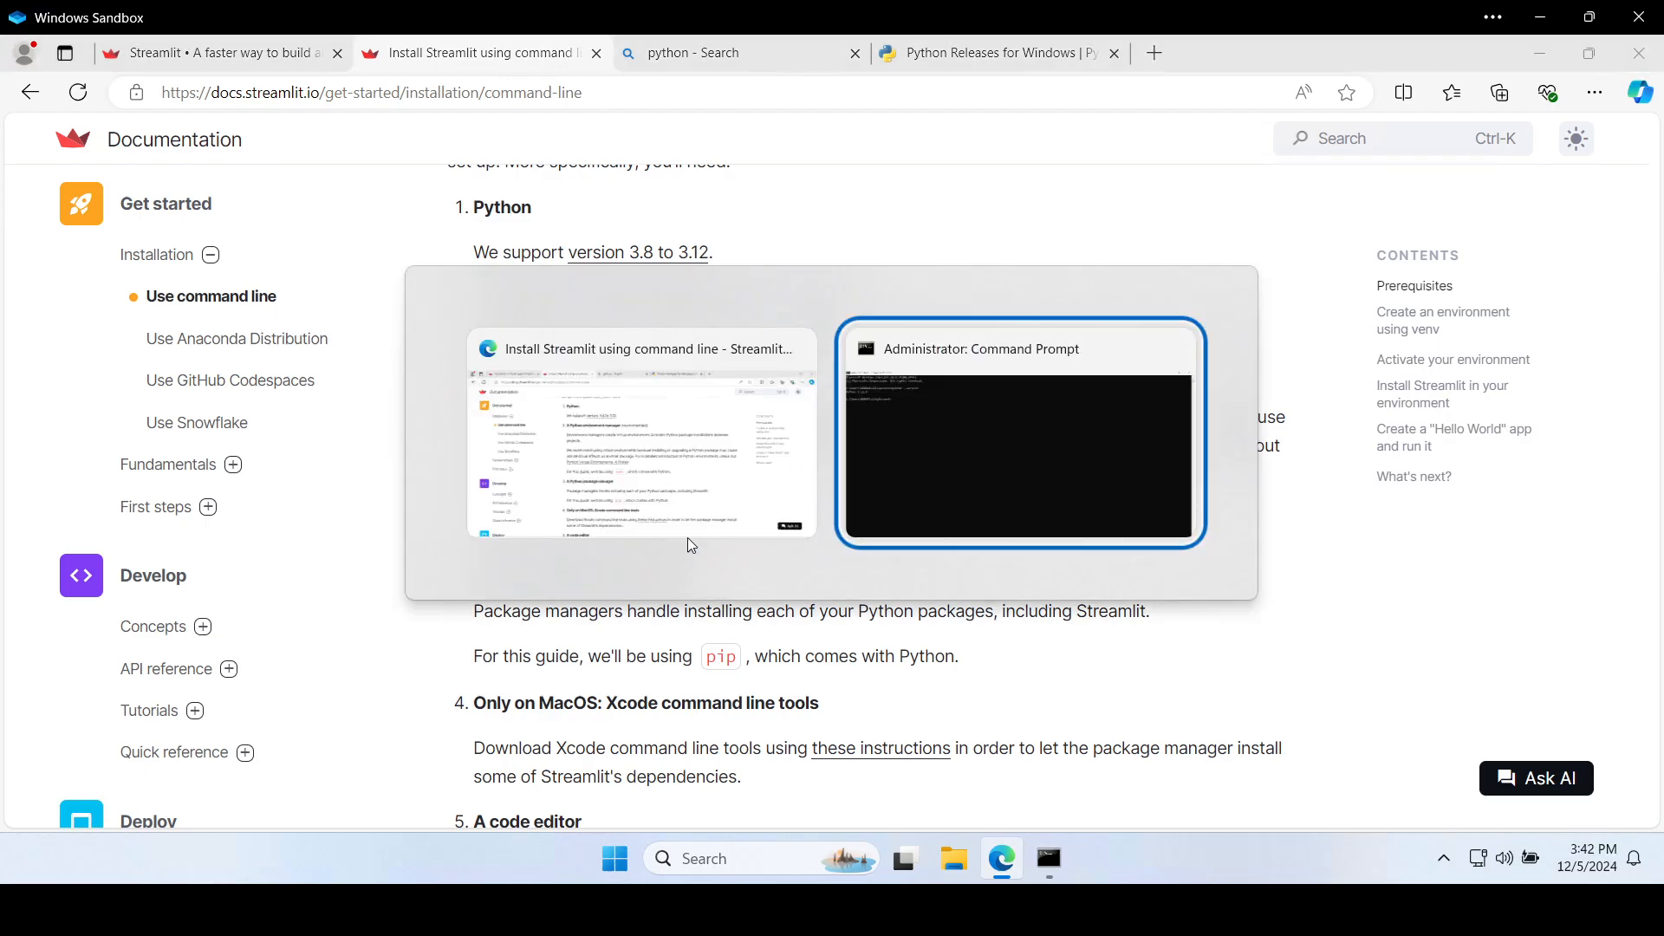
click(688, 530)
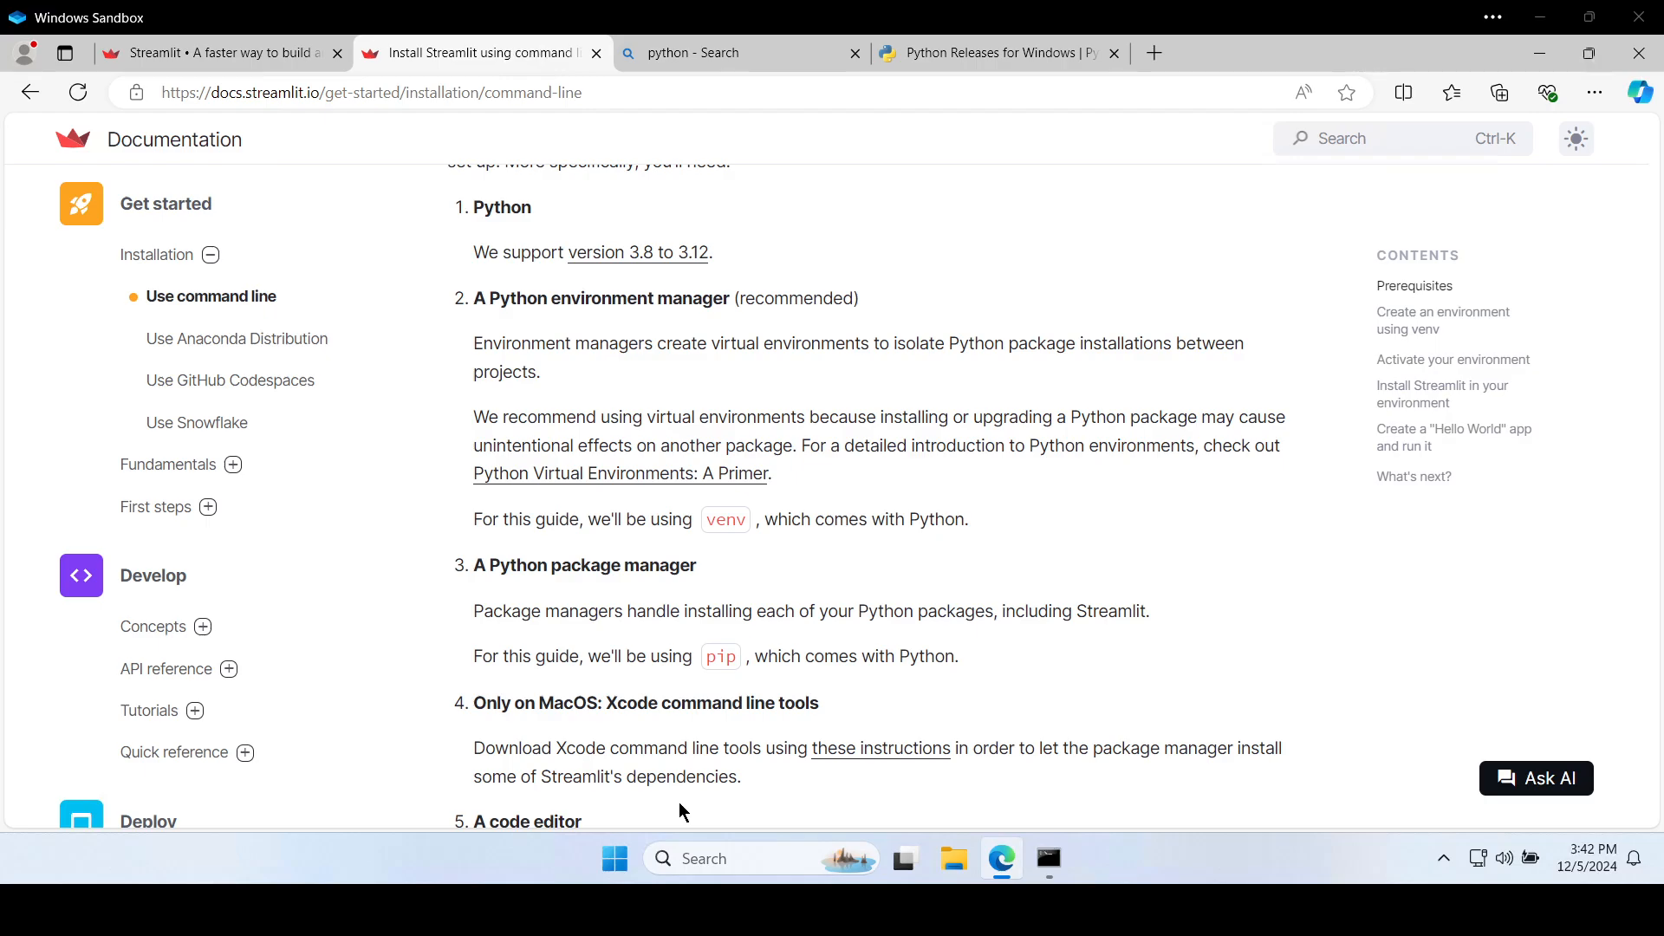
click(1057, 830)
click(1054, 829)
scroll(824, 617, up, 1)
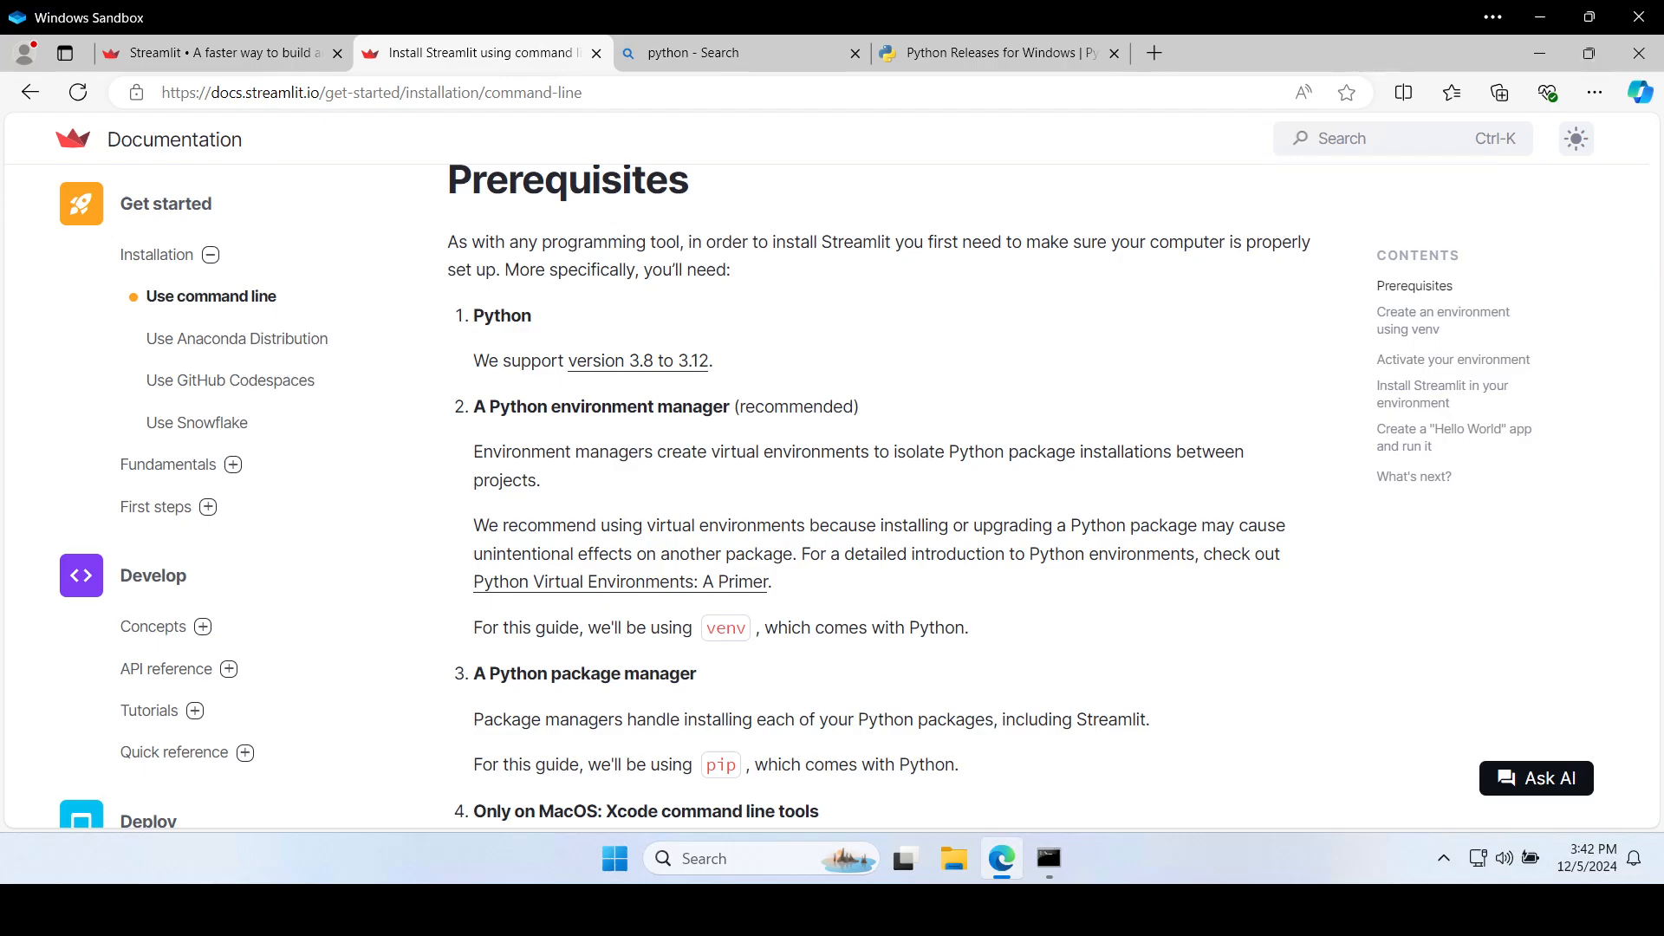
- Switch to the open Command Prompt window
mouse_move(1035, 845)
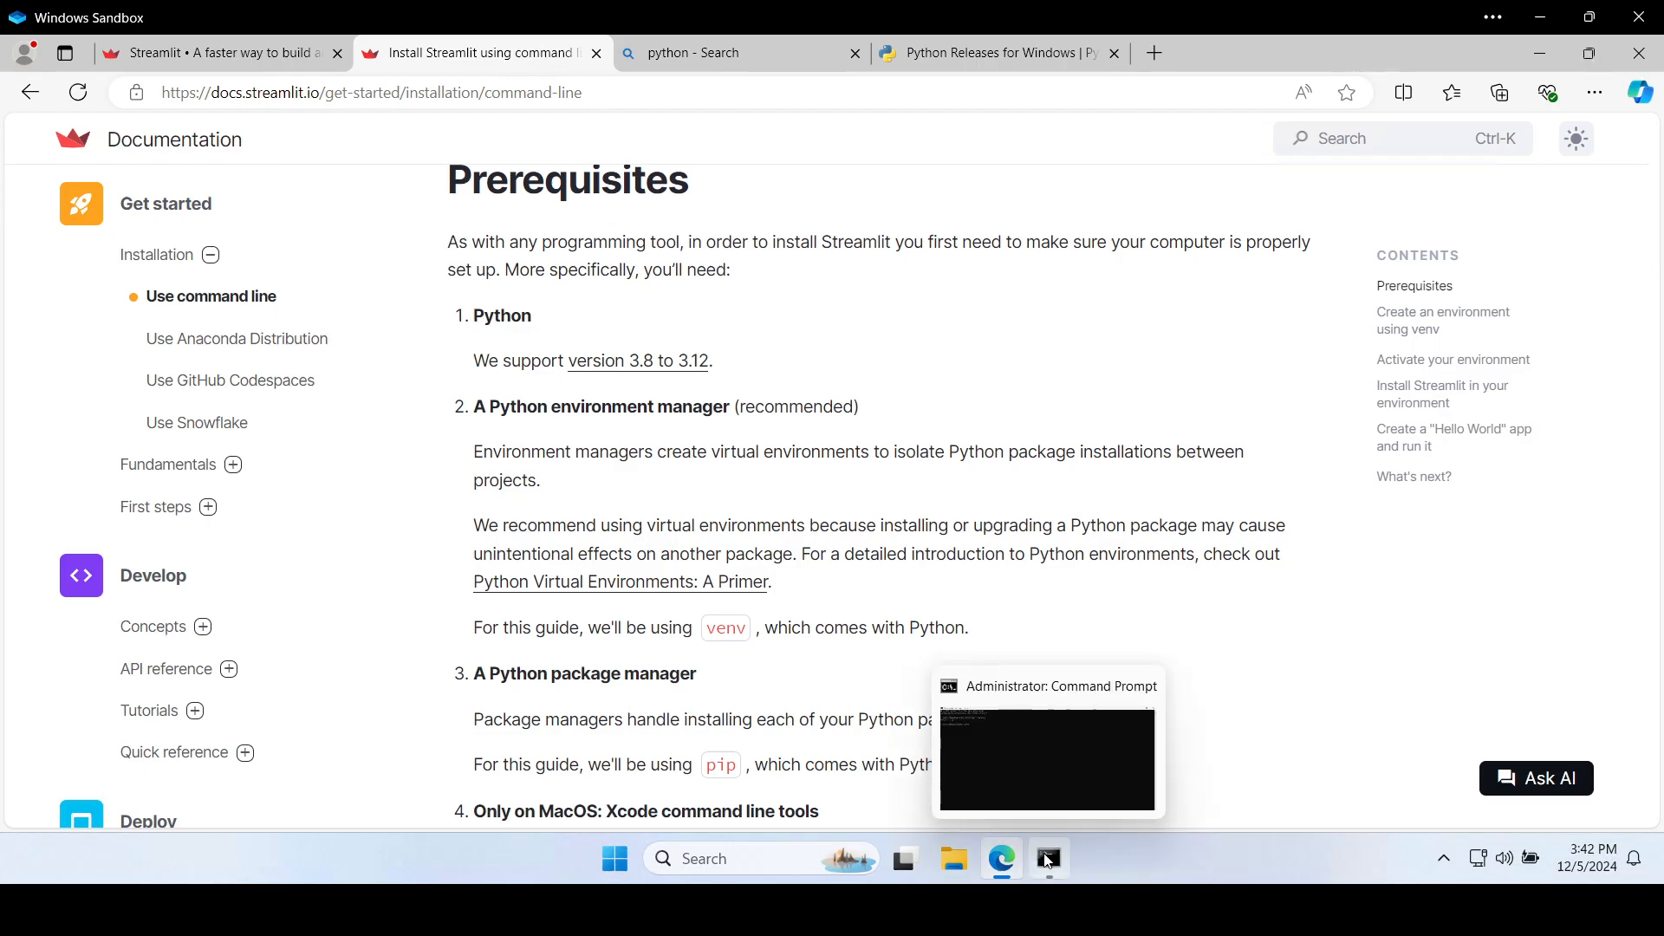